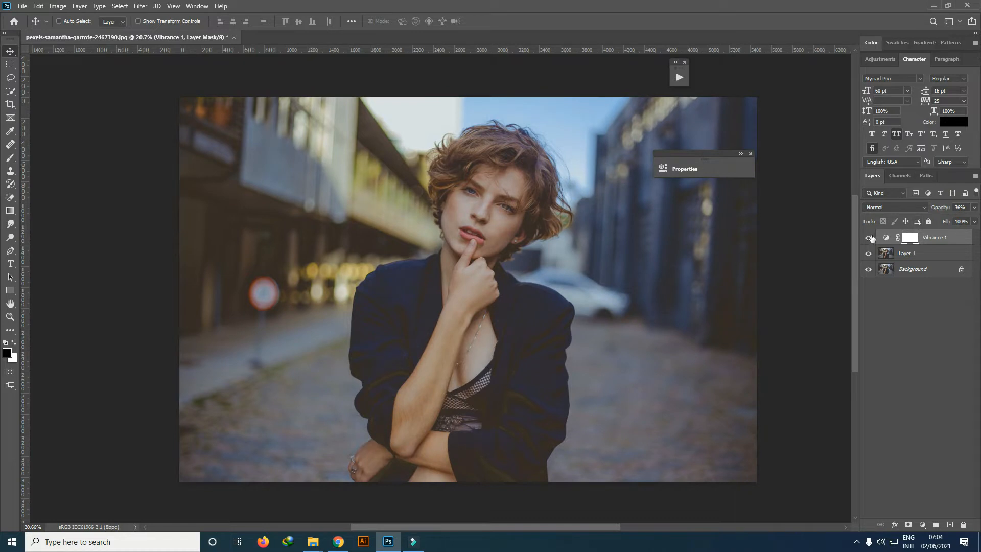
Compare the photo with the Vibrance 1 adjustment hidden and shown.
left_click(868, 238)
left_click(868, 237)
left_click(868, 238)
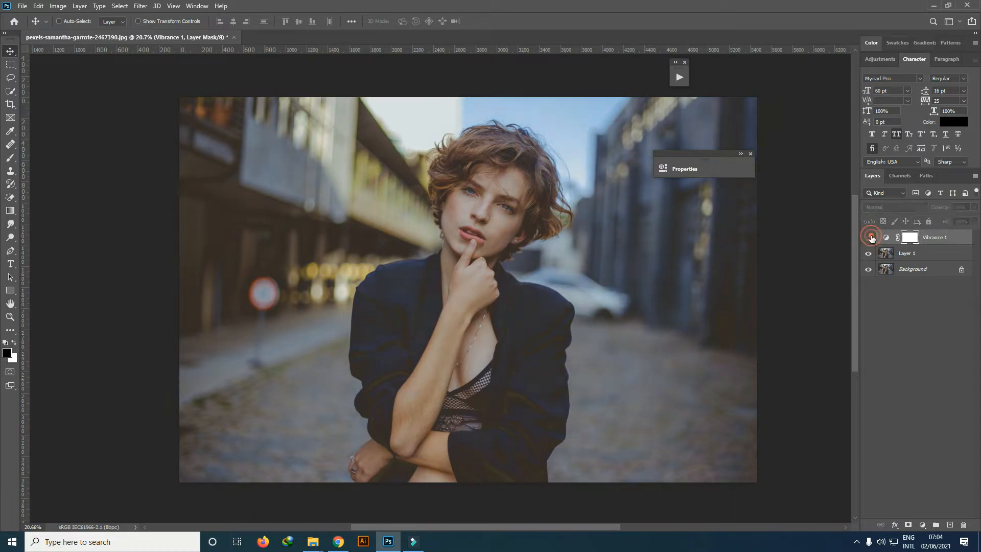
left_click(868, 237)
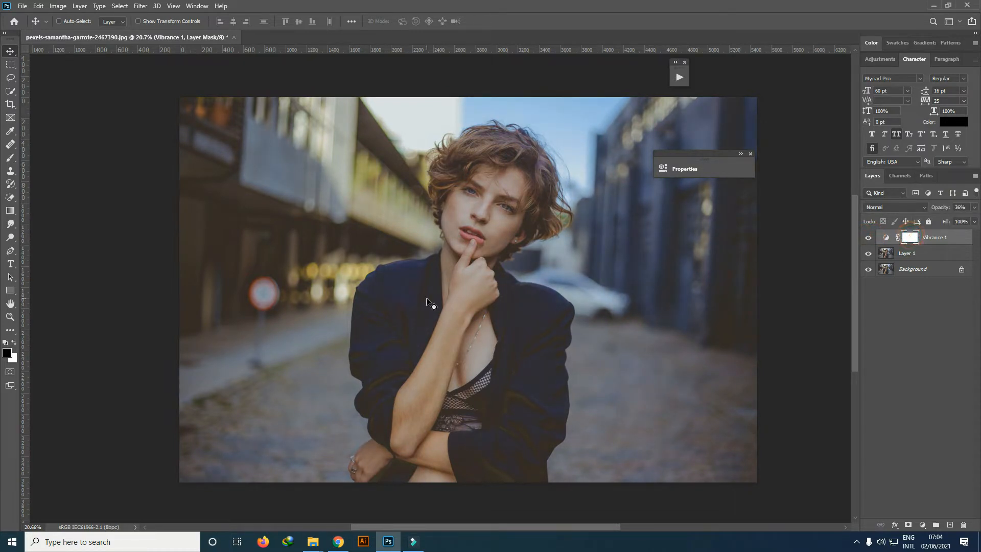
Paint black with the Brush on the Vibrance 1 mask over the street and the jacket's edge, then undo the last stroke.
left_click(10, 157)
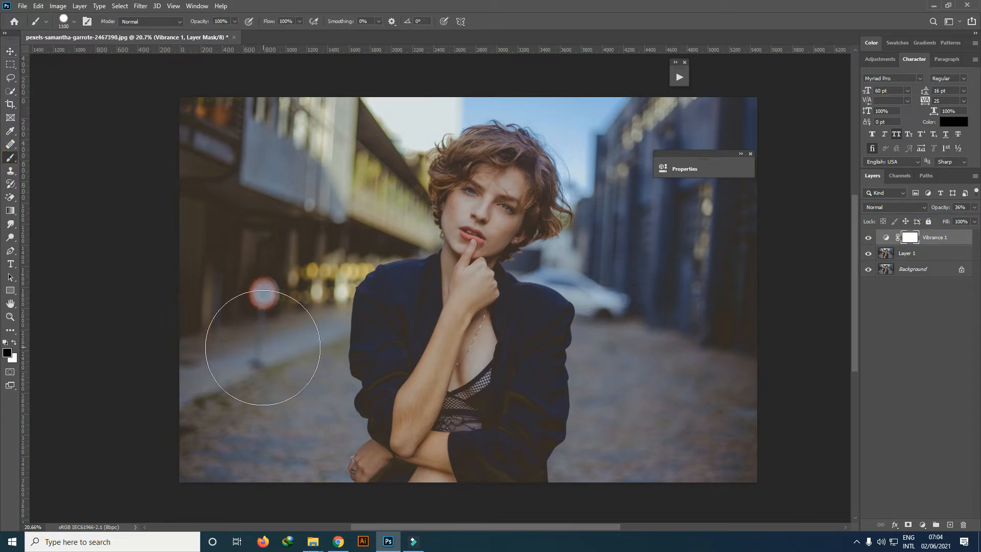
left_click(245, 358)
mouse_move(317, 324)
left_mouse_down()
mouse_move(312, 372)
mouse_move(372, 304)
mouse_move(360, 339)
left_mouse_up()
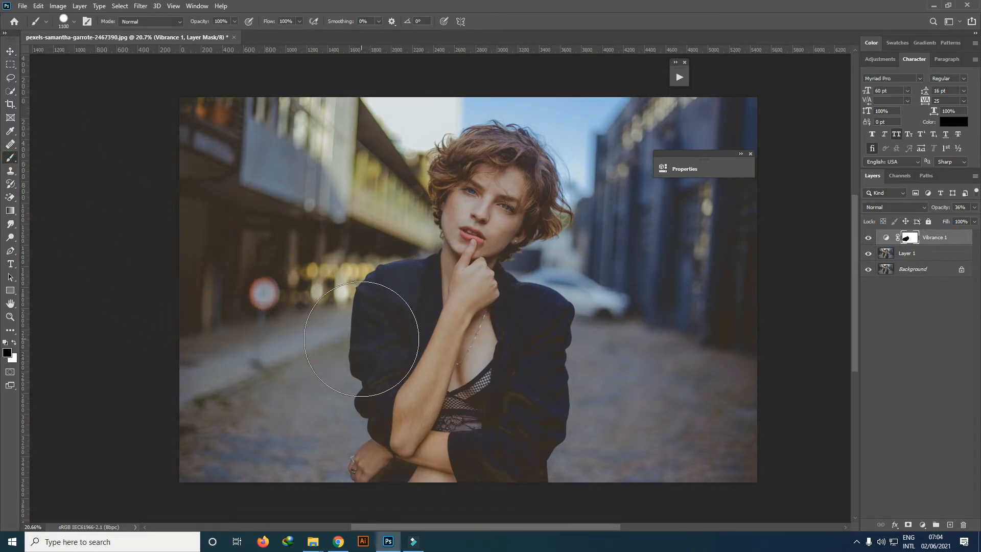
key("ctrl+z")
Change the brush to the Soft Round preset and reduce its size to 600 px.
left_click(72, 20)
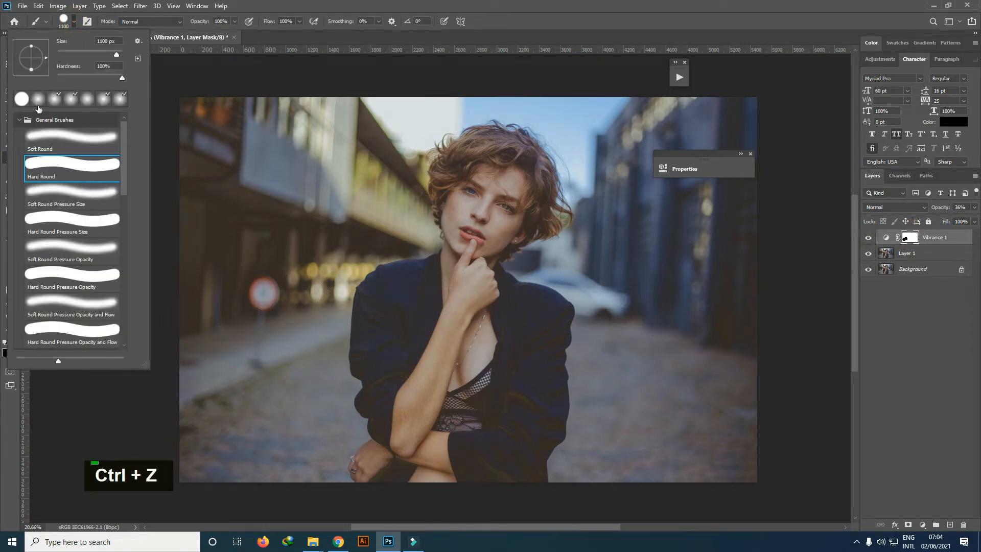
left_click(37, 99)
left_click(65, 141)
left_click(76, 22)
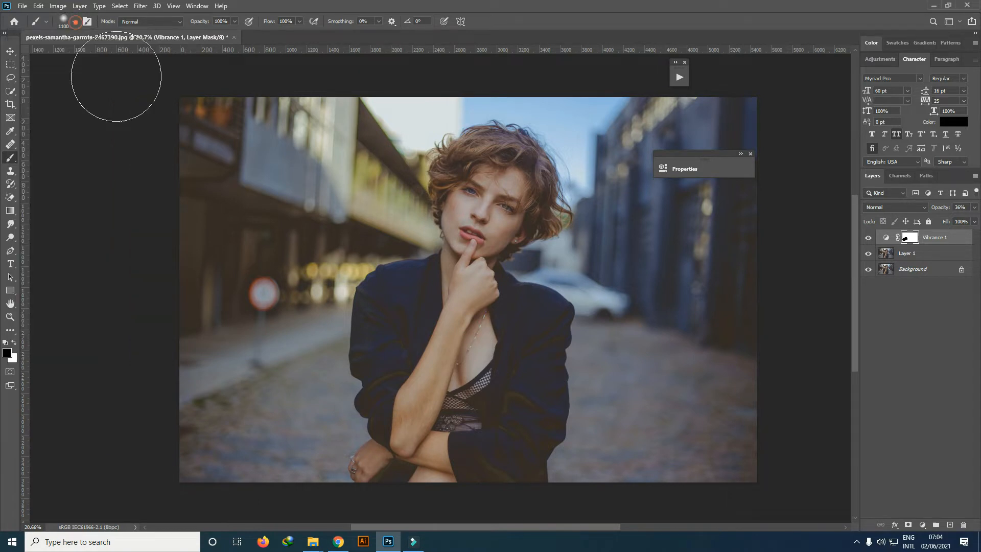
left_click(343, 381)
key("bracketleft")
key("bracketleft")
key("bracketleft")
key("bracketleft")
key("bracketleft")
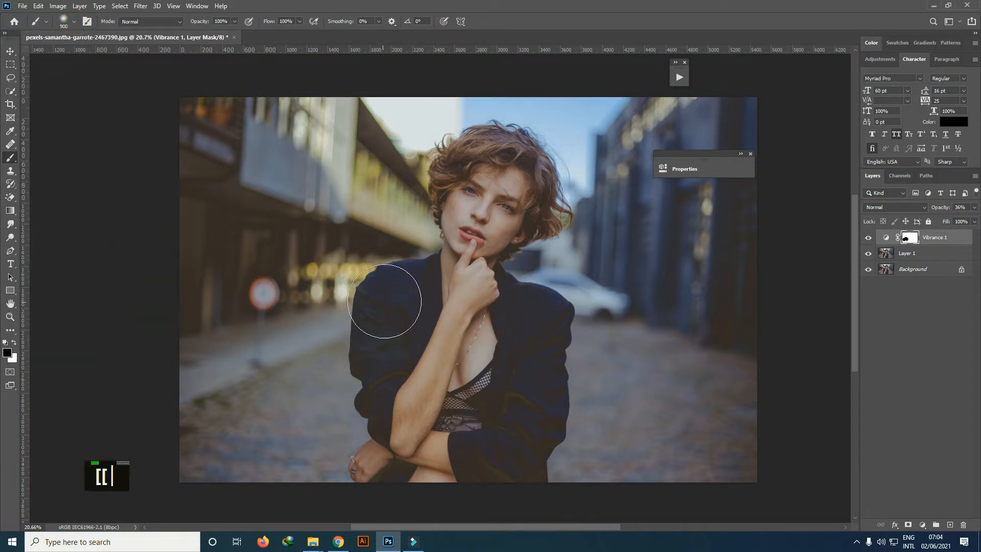
Paint the Vibrance 1 mask black over both sides of the jacket and the ground beside it, undoing the last stroke.
mouse_move(414, 272)
left_mouse_down()
mouse_move(393, 348)
mouse_move(405, 284)
mouse_move(376, 331)
left_mouse_up()
mouse_move(516, 305)
left_mouse_down()
mouse_move(531, 426)
mouse_move(539, 401)
mouse_move(500, 463)
mouse_move(480, 455)
mouse_move(539, 339)
left_mouse_up()
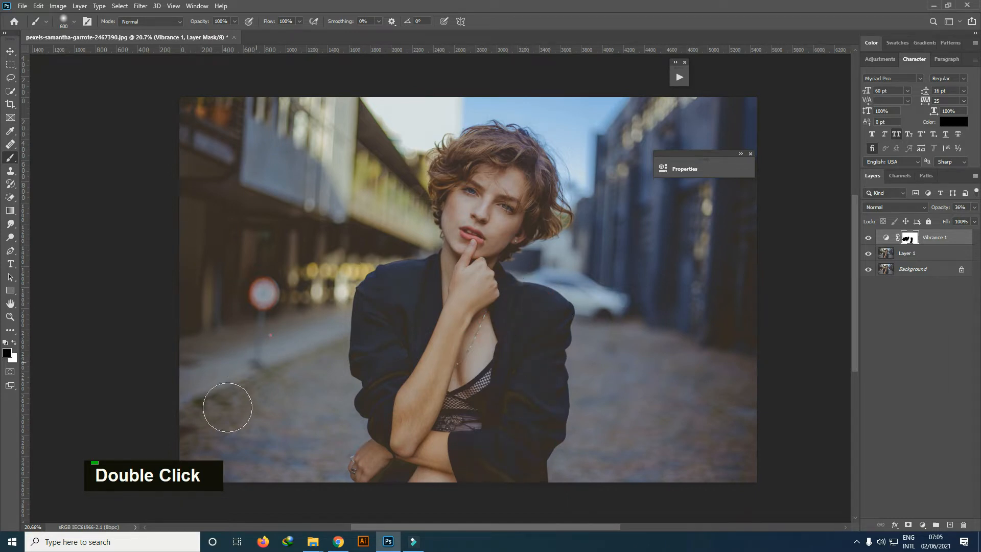
left_click_drag(299, 355, 330, 344)
key("ctrl+z")
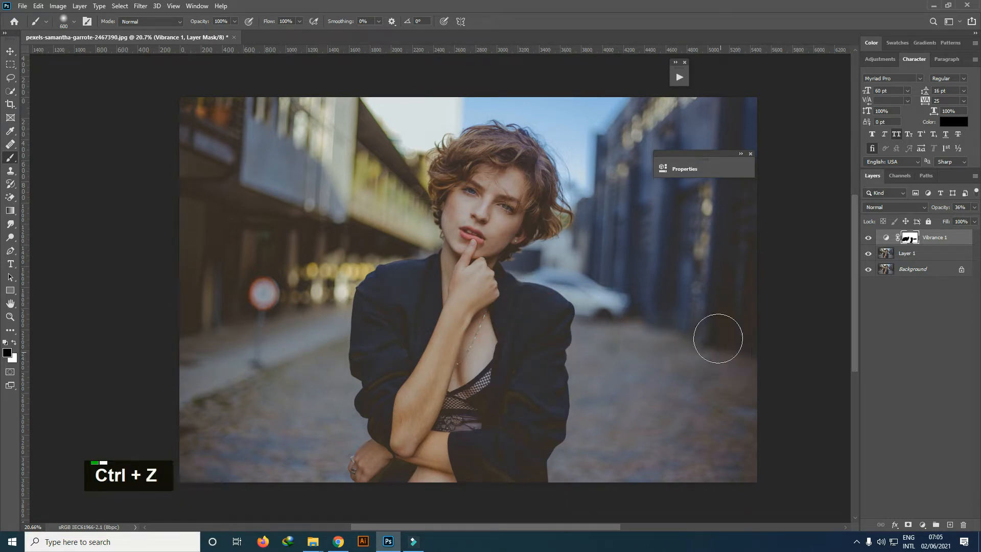
Close the floating properties and compare the photo with the masked Vibrance 1 adjustment hidden and shown.
left_click(750, 154)
scroll(630, 226, "down", 1, "alt")
scroll(536, 255, "up", 1)
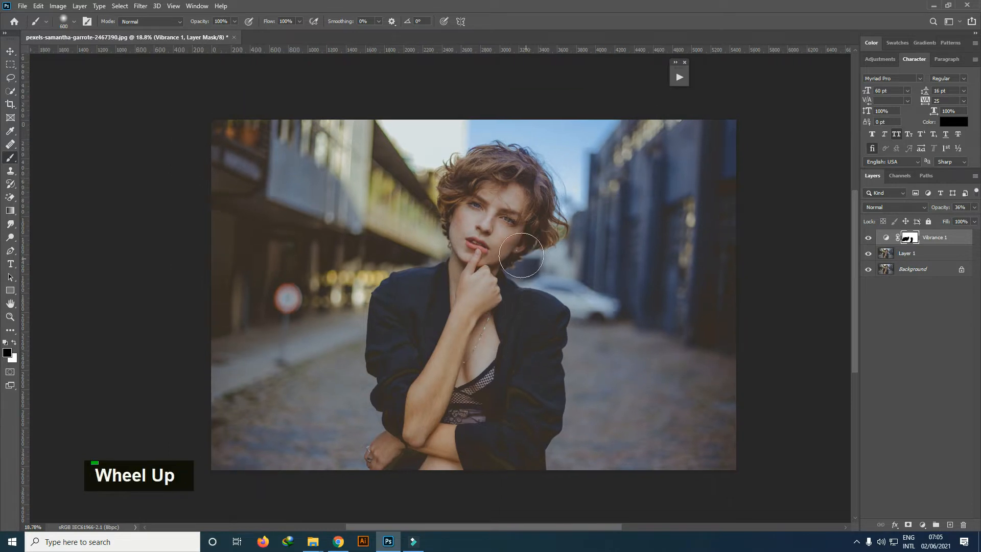
double_click(868, 238)
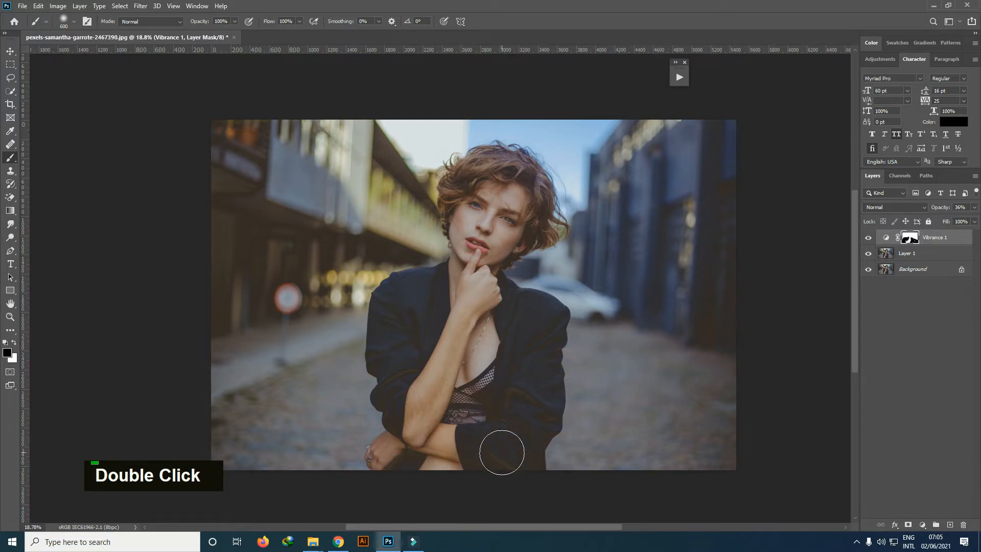
double_click(868, 238)
Add a Hue/Saturation adjustment layer above Vibrance 1 and target the Yellows range.
right_click(923, 525)
left_click(928, 425)
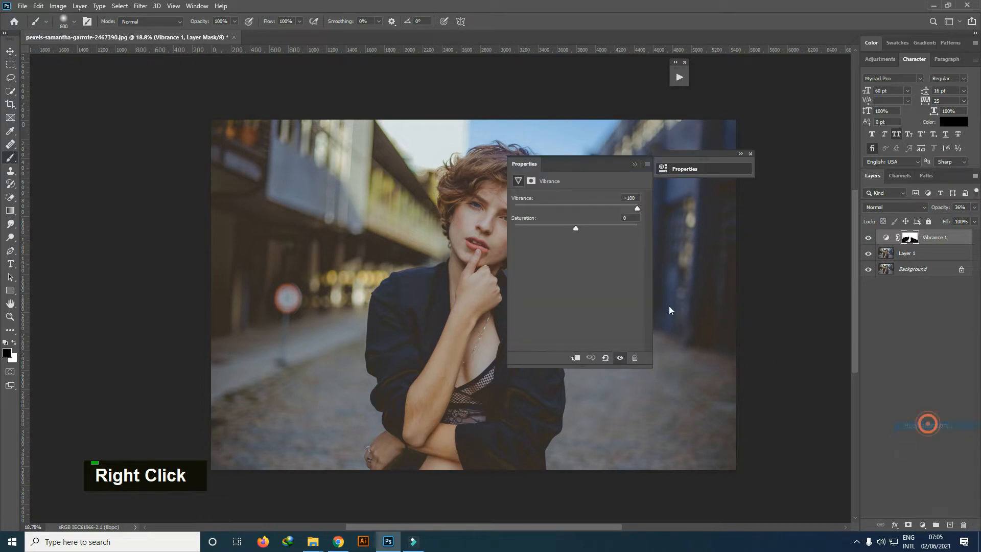
left_click_drag(596, 167, 747, 171)
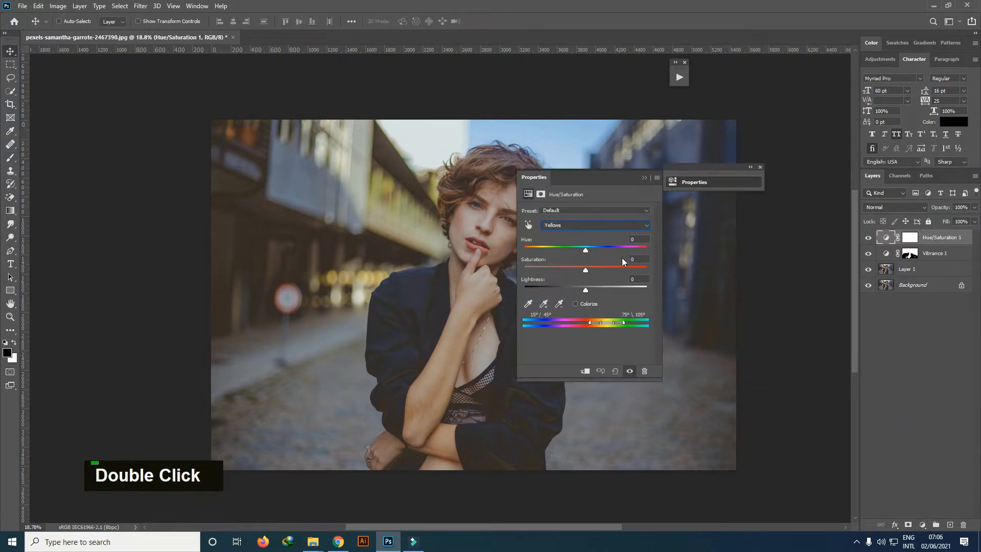
Add the yellow building facade's colors to the Yellows range and set its saturation to +20.
left_click(543, 303)
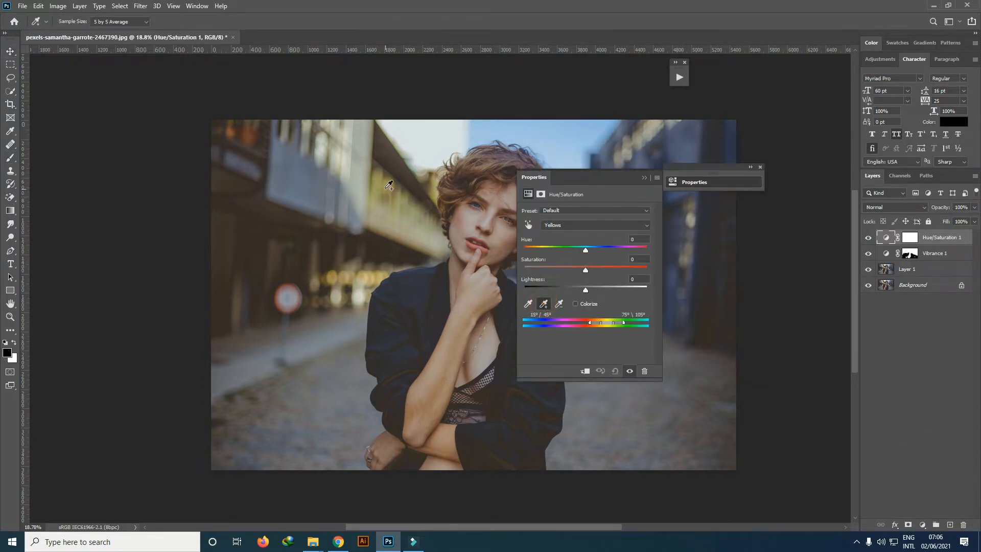
left_click(385, 187)
double_click(410, 205)
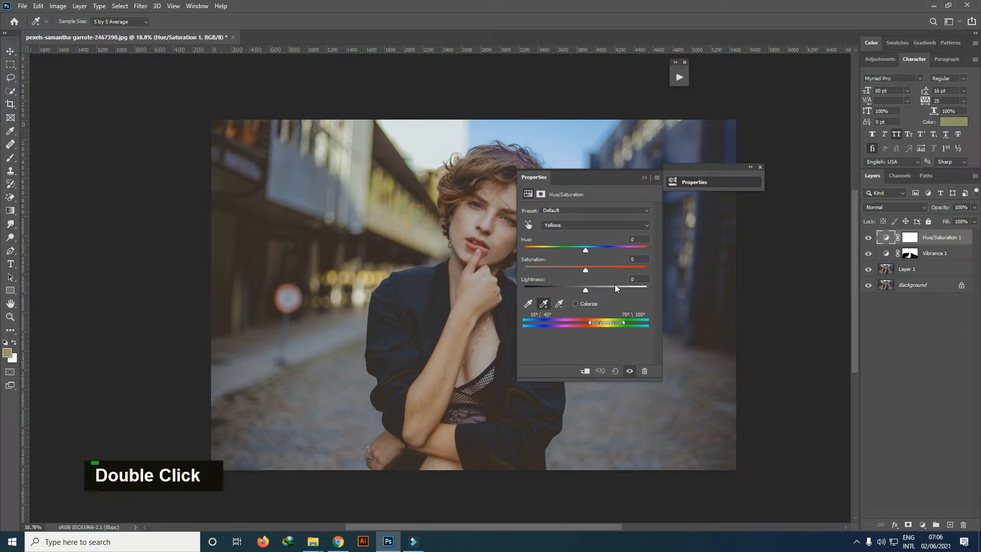
type("20")
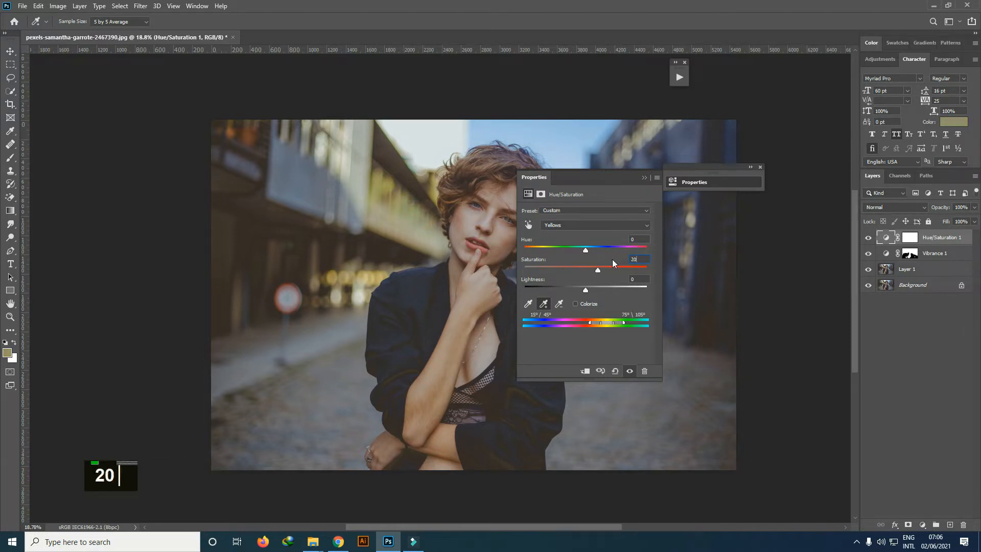
key("Return")
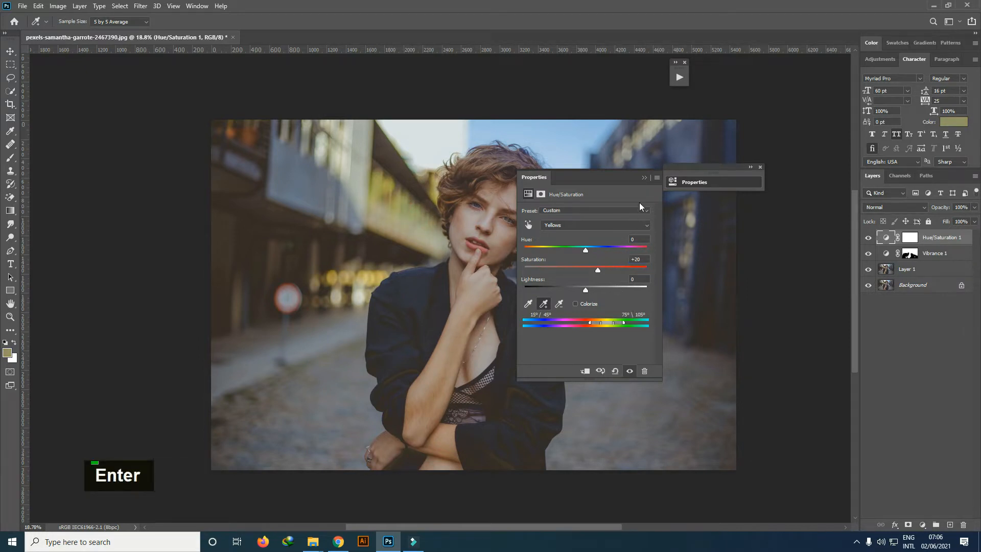
left_click(644, 179)
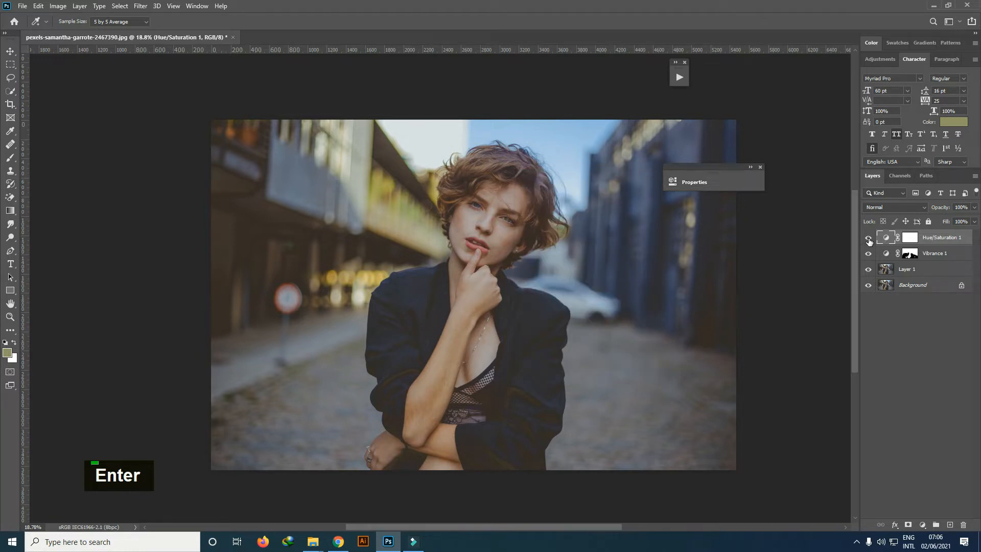
left_click(868, 238)
scroll(683, 261, "down", 2, "alt")
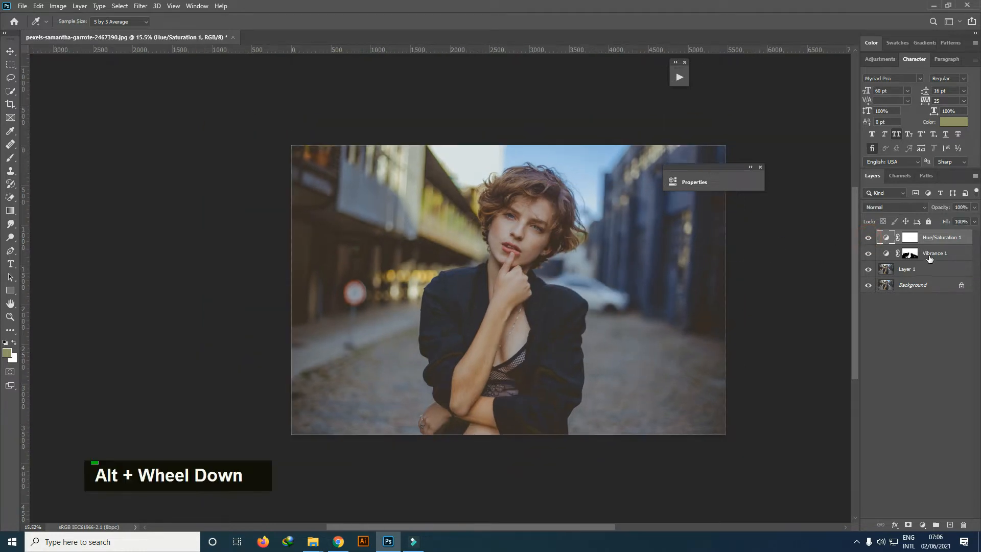
Reopen the Hue/Saturation adjustment, target the Blues range and add samples from the dark blue building.
right_click(922, 517)
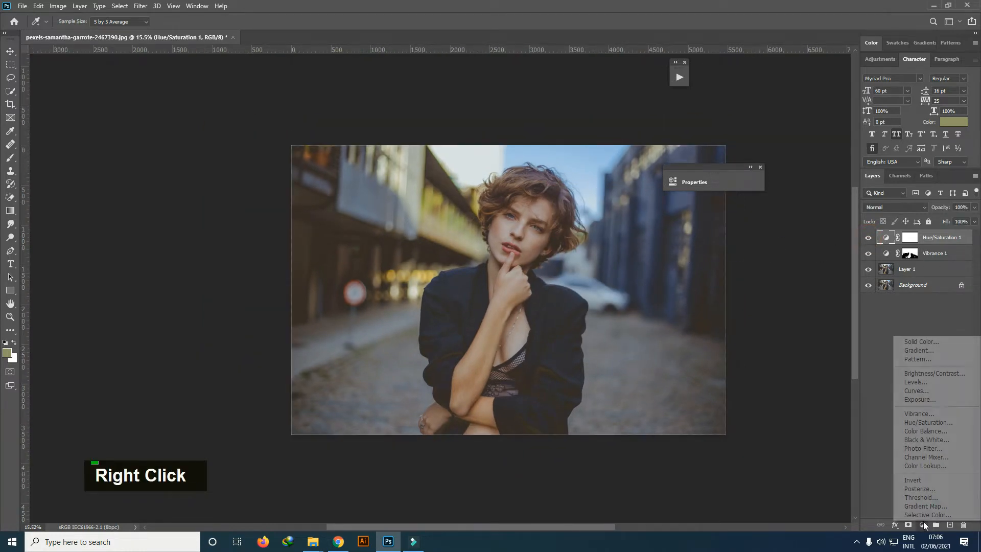
double_click(886, 238)
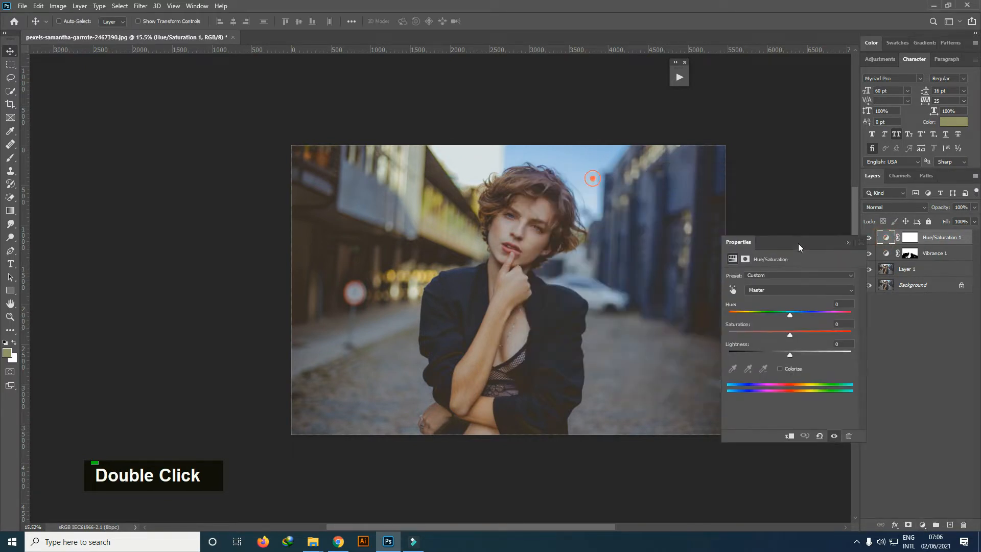
left_click(779, 290)
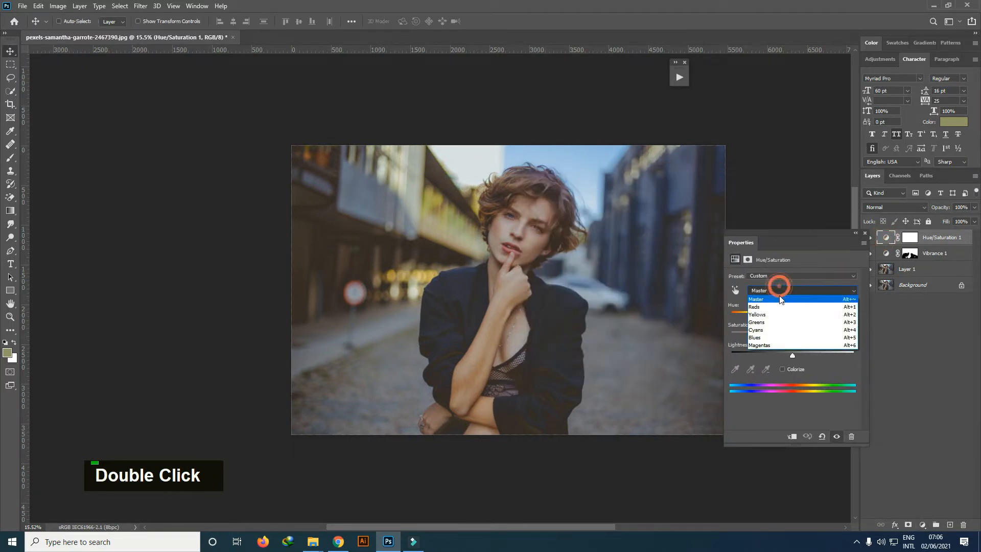
left_click(759, 336)
left_click(750, 369)
left_click(677, 193)
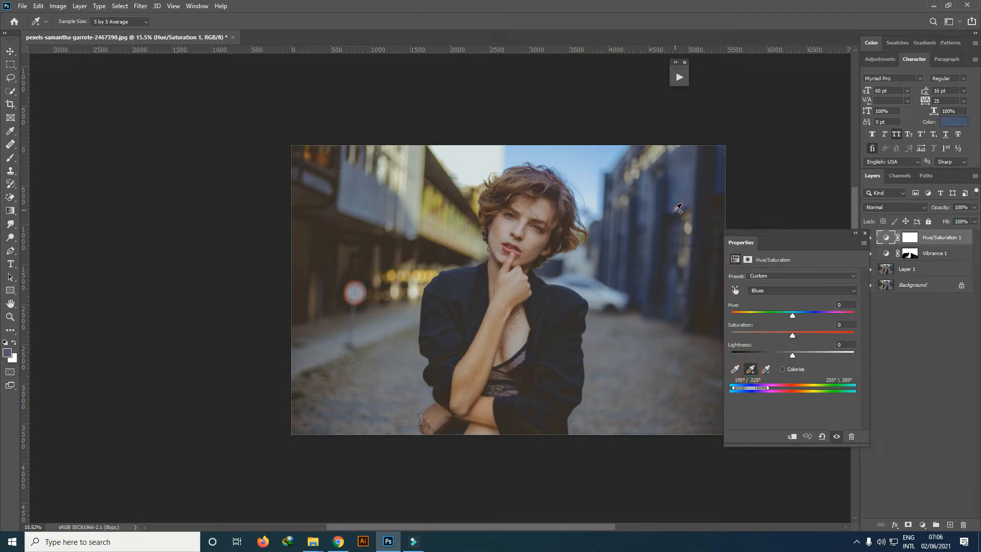
left_click(645, 211)
Raise the saturation of the Blues slightly and close the adjustment's properties.
left_click_drag(792, 334, 801, 336)
left_click(855, 233)
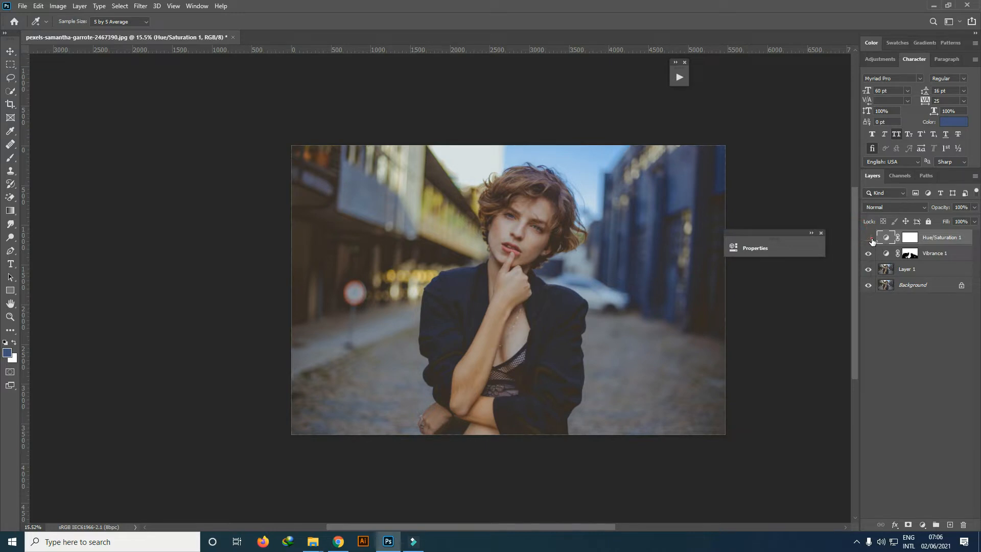
scroll(409, 242, "down", 1)
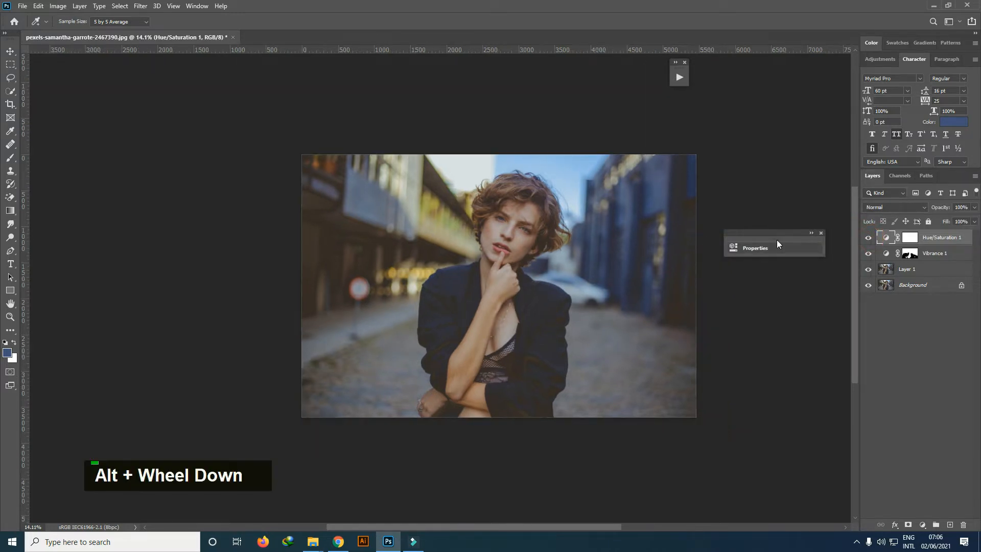
left_click(822, 233)
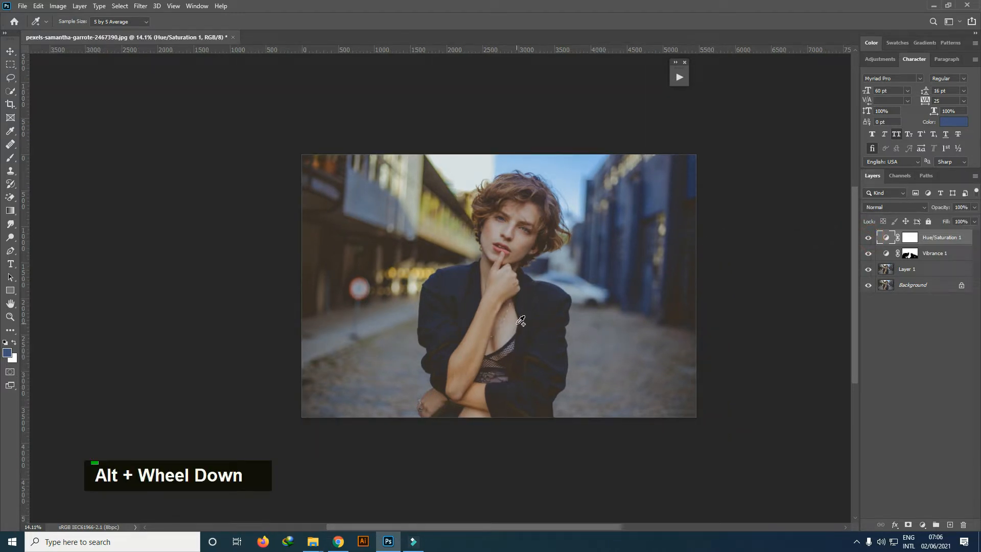
Compare the edited photo with the original by showing only the Background layer.
key("alt+shift")
left_click(868, 285, "alt+shift")
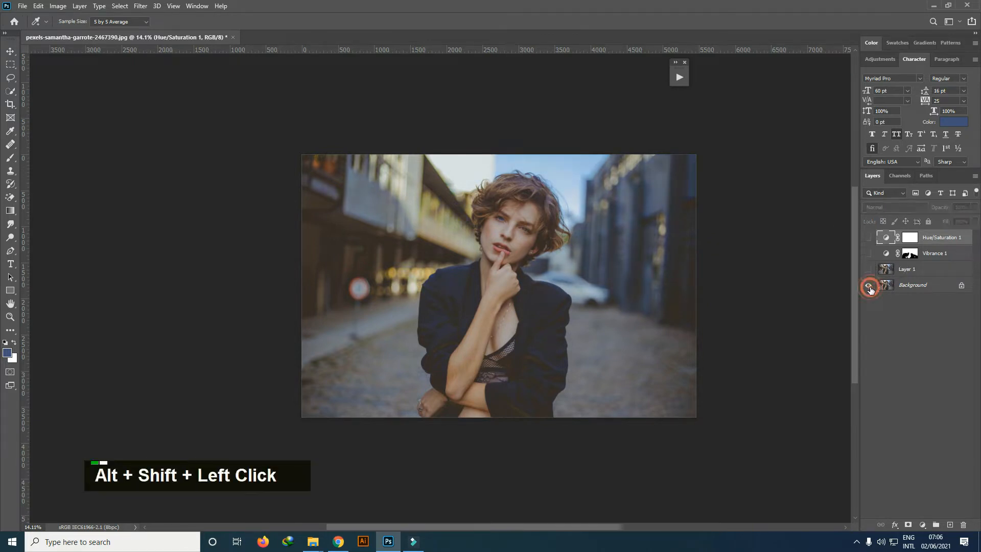
scroll(478, 279, "up", 3)
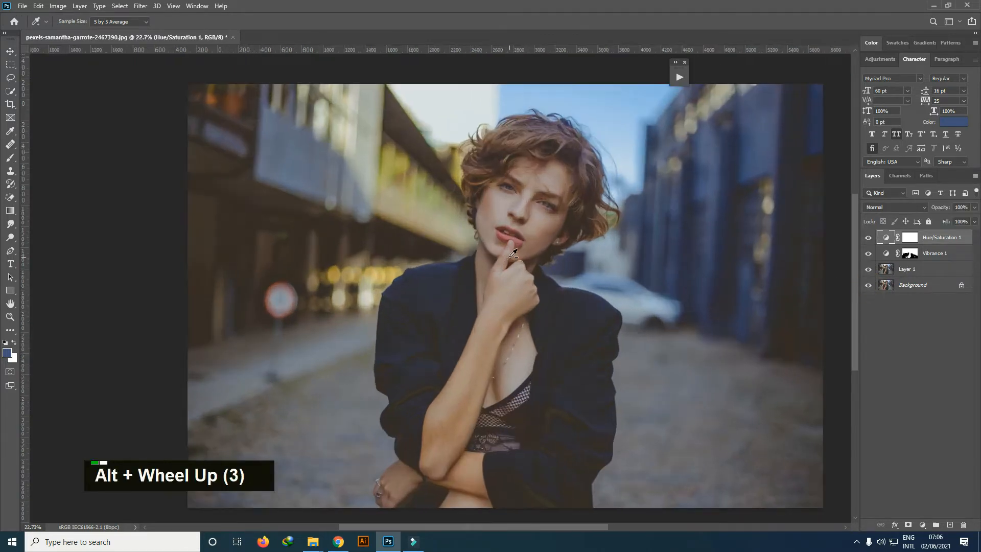
scroll(498, 259, "down", 2)
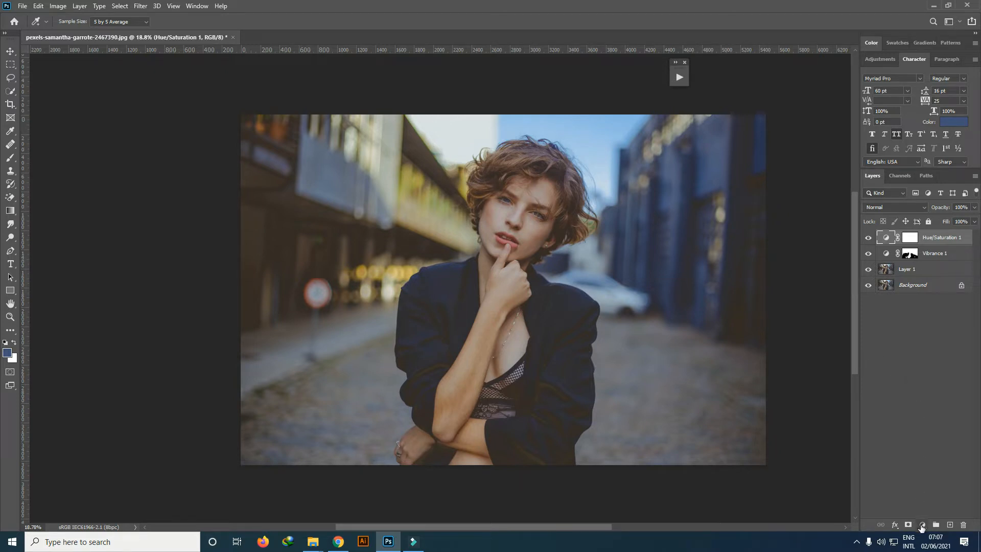
Add a Solid Color fill layer in blue 445079 at the top of the layer stack.
right_click(921, 527)
left_click(913, 342)
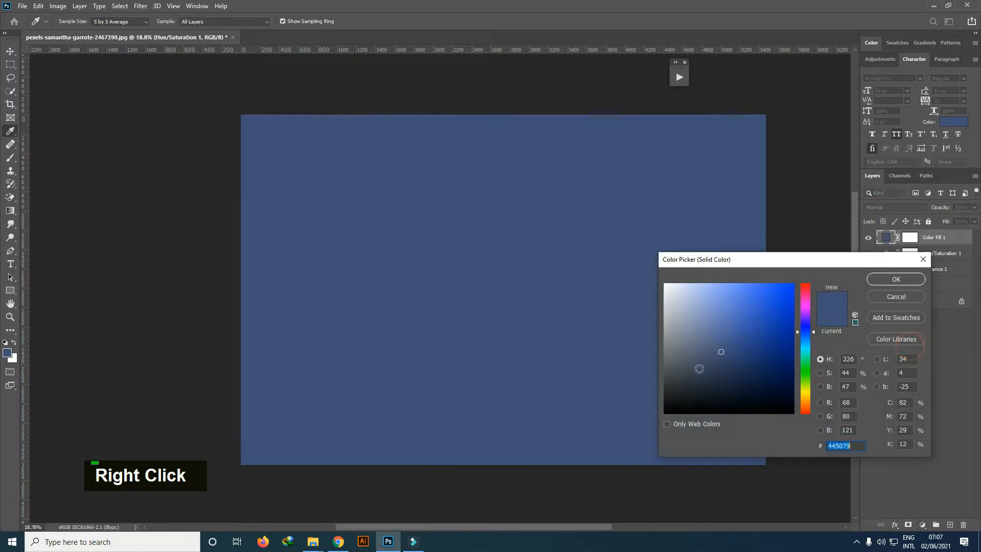
left_click(895, 280)
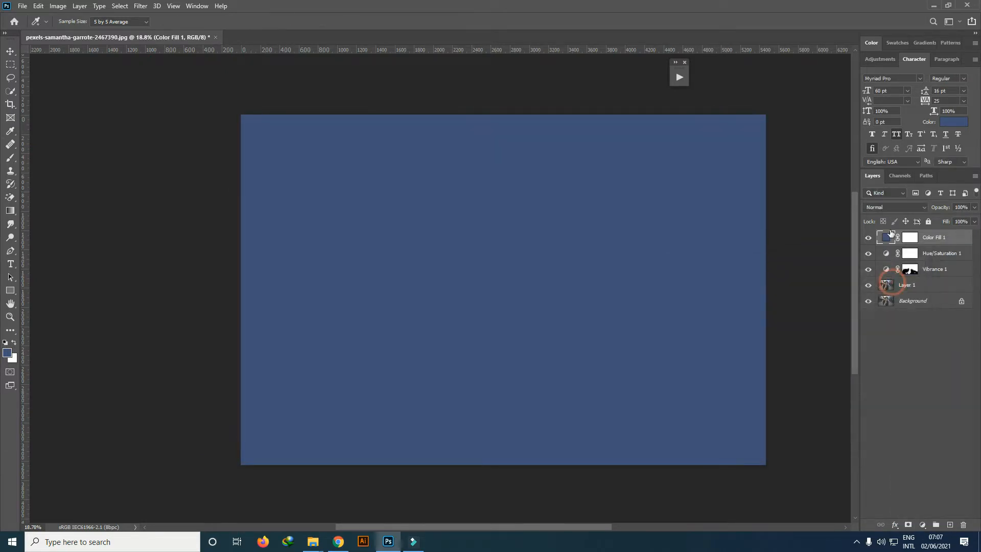
Set the blue fill layer's blend mode to Soft Light and invert its mask to black.
left_click(908, 241)
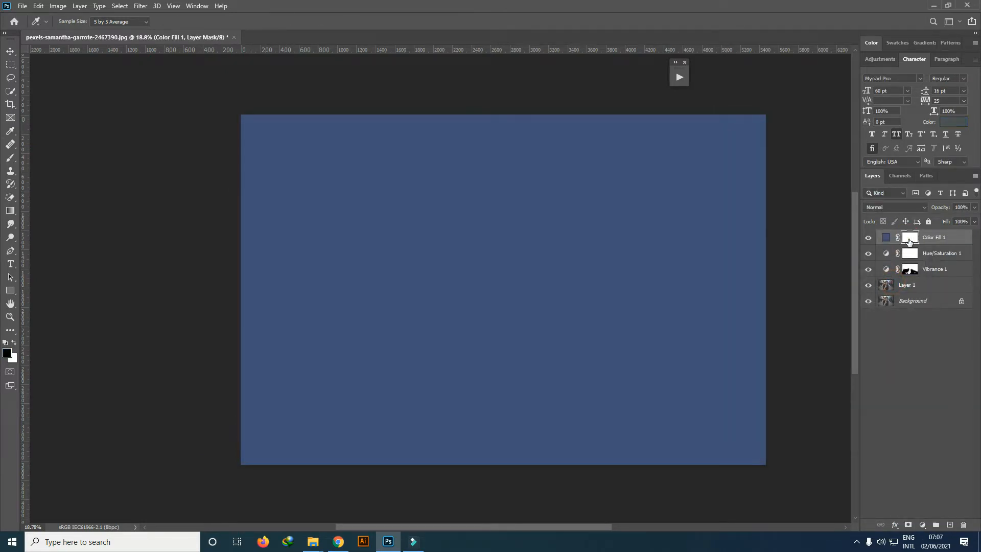
left_click(894, 207)
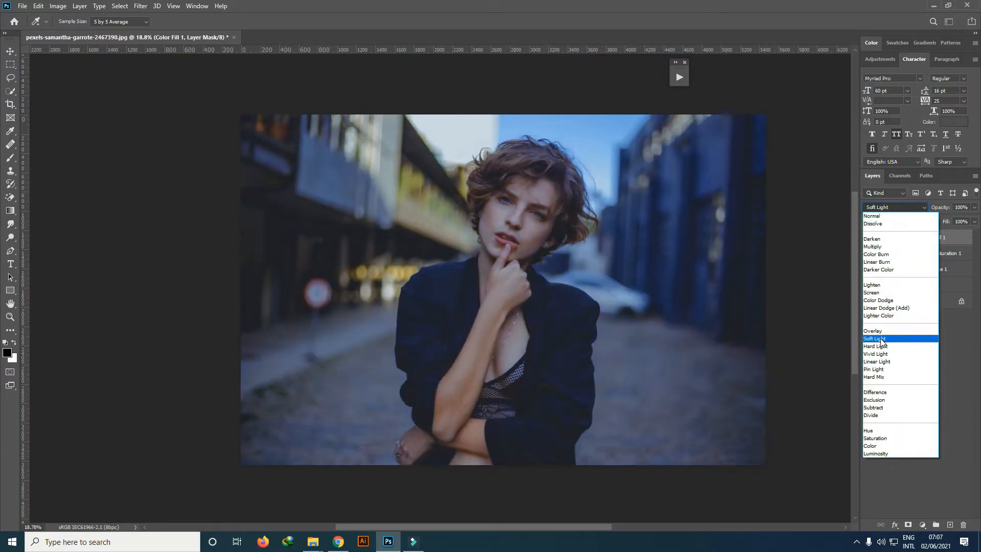
left_click(875, 338)
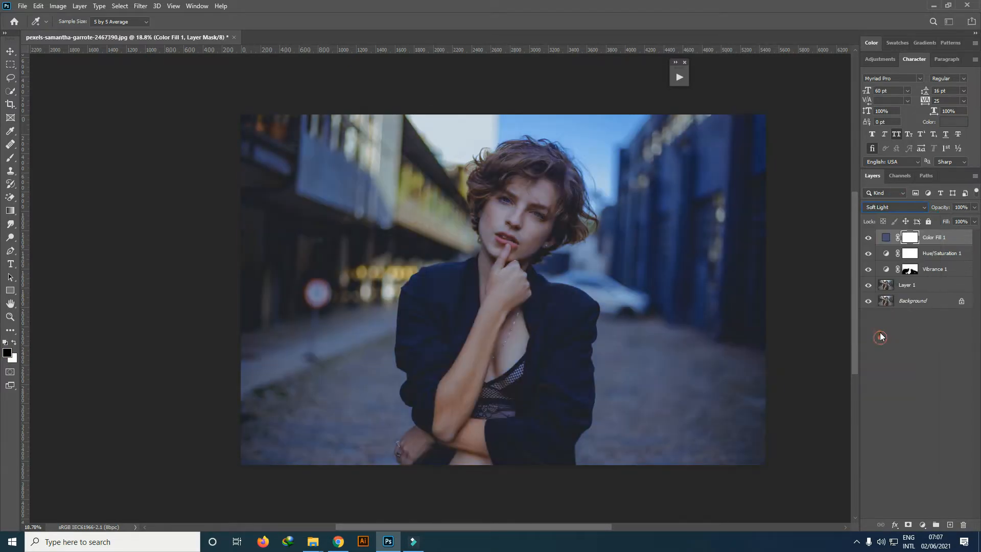
left_click(912, 240)
key("ctrl+i")
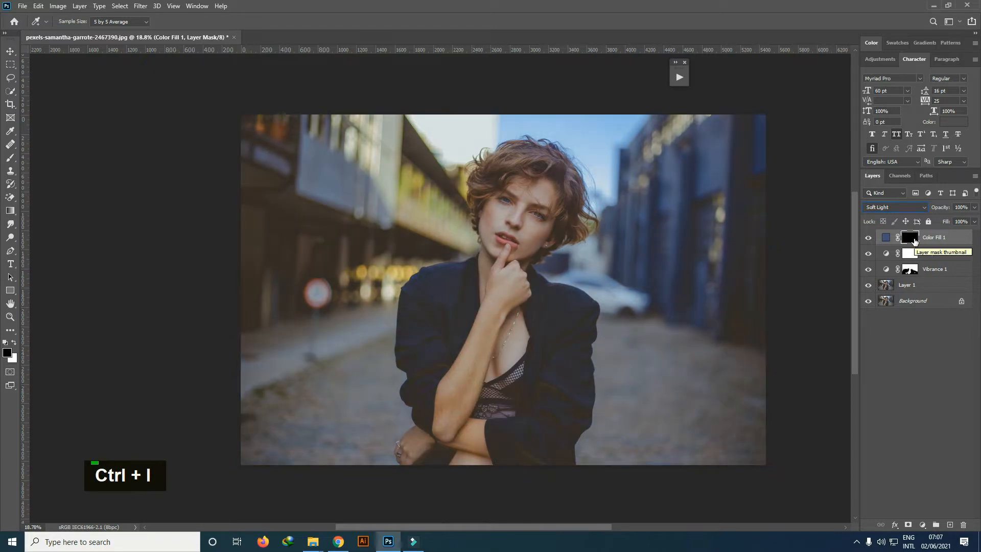
Change the Soft Light fill layer's color to a light blue sampled from the sky in the photo.
double_click(886, 241)
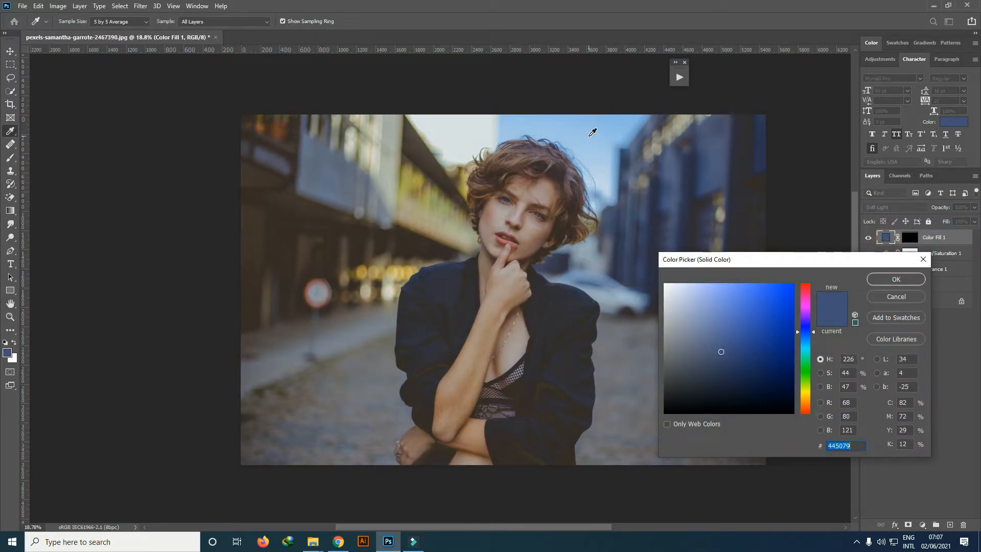
left_click(592, 133)
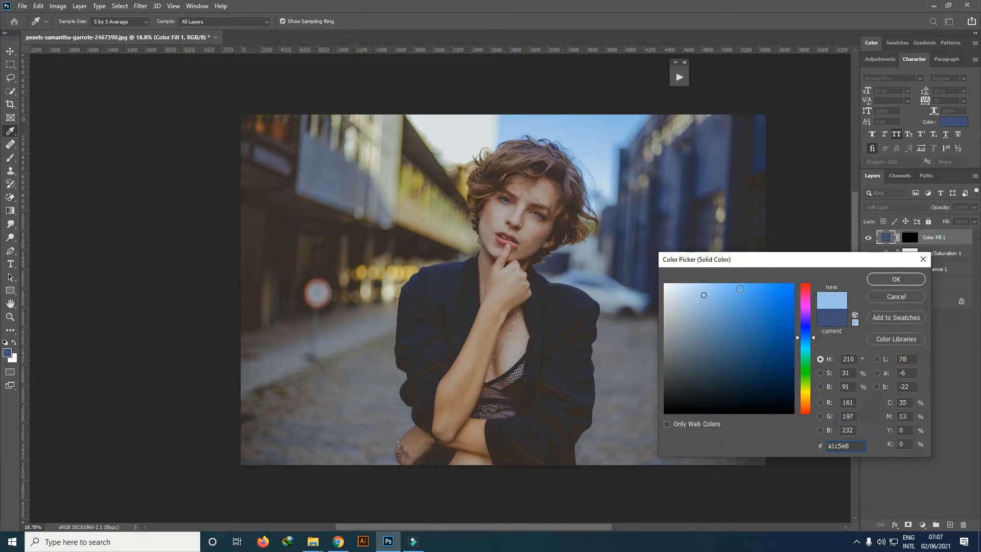
double_click(902, 278)
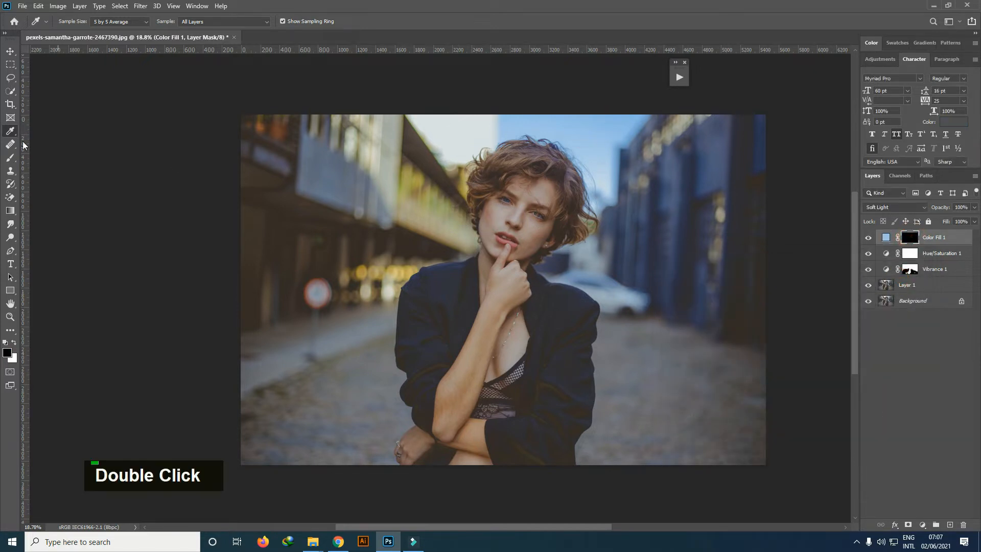
Paint white on the fill layer's mask across the sky behind the woman with a 600 px soft brush.
left_click(11, 159)
key("x")
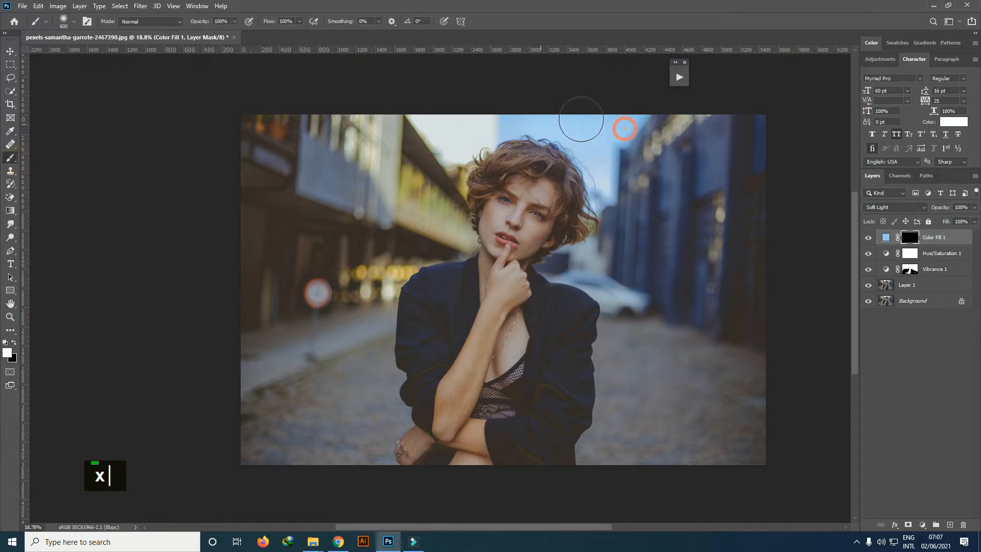
mouse_move(566, 109)
left_mouse_down()
mouse_move(429, 107)
mouse_move(601, 198)
mouse_move(596, 127)
mouse_move(608, 226)
mouse_move(593, 253)
mouse_move(426, 125)
mouse_move(431, 109)
left_mouse_up()
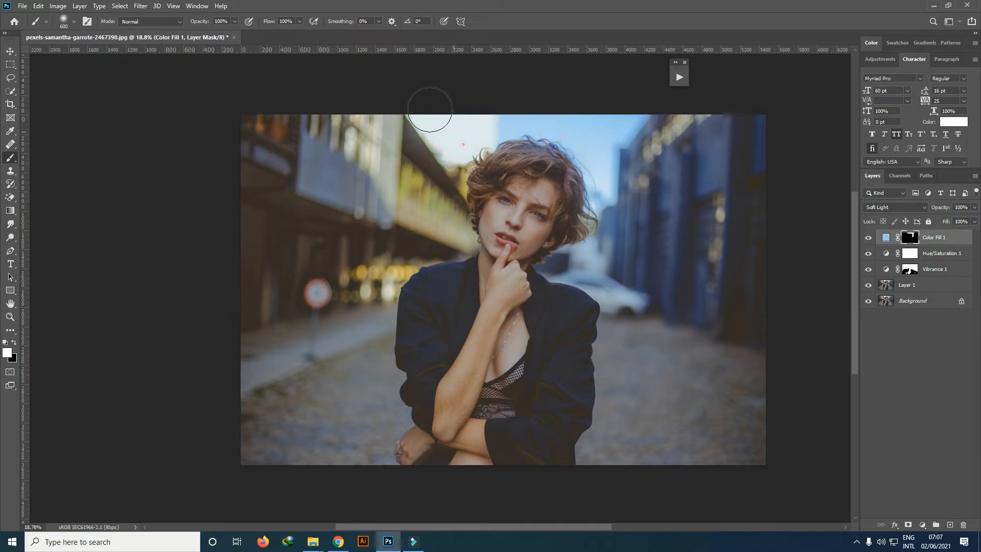
Paint black on the fill layer's mask over the woman's hair, face and jacket and over the adjoining blue building.
key("x")
double_click(533, 168)
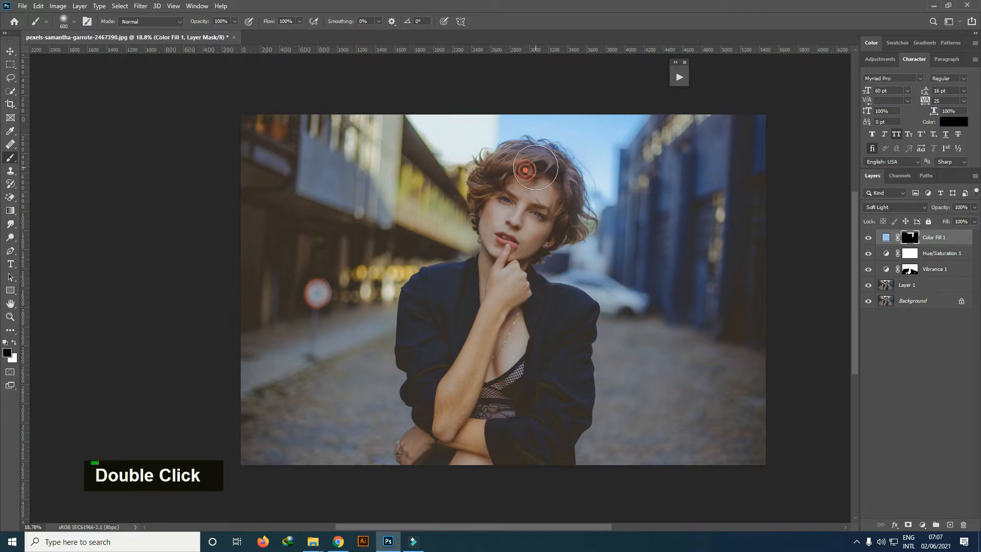
mouse_move(541, 218)
left_mouse_down()
mouse_move(556, 227)
mouse_move(549, 241)
left_mouse_up()
mouse_move(556, 219)
left_mouse_down()
mouse_move(590, 241)
mouse_move(615, 234)
mouse_move(629, 157)
mouse_move(633, 245)
left_mouse_up()
key("x")
key("x")
mouse_move(661, 158)
left_mouse_down()
mouse_move(647, 278)
mouse_move(652, 153)
mouse_move(638, 246)
left_mouse_up()
left_click_drag(644, 170, 627, 243)
left_click_drag(622, 234, 653, 225)
left_click_drag(647, 168, 702, 118)
mouse_move(552, 213)
left_mouse_down()
mouse_move(564, 230)
mouse_move(533, 250)
left_mouse_up()
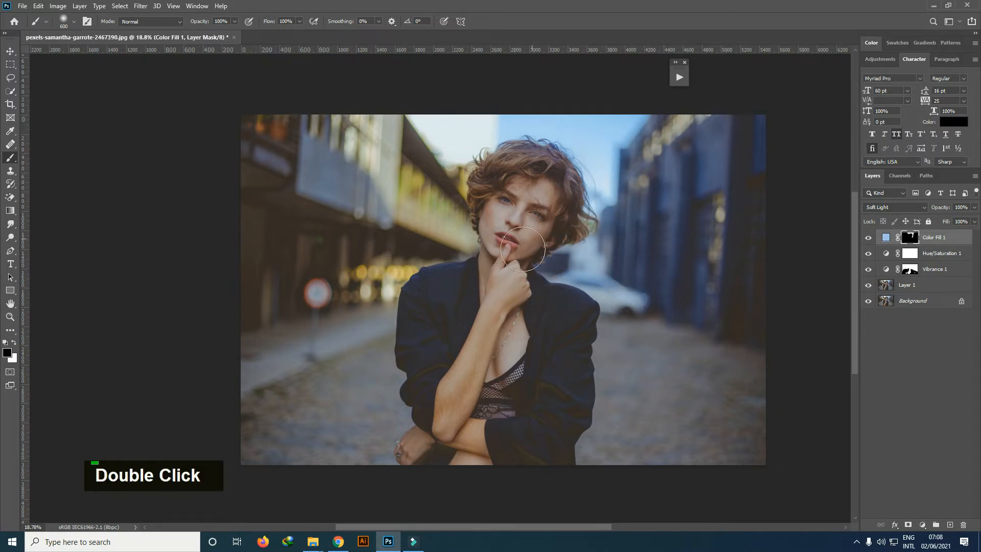
mouse_move(551, 309)
left_mouse_down()
mouse_move(606, 320)
mouse_move(564, 291)
mouse_move(668, 322)
left_mouse_up()
Change the fill layer's color to a brighter, more saturated blue of the same hue.
double_click(886, 241)
left_click_drag(707, 296, 755, 286)
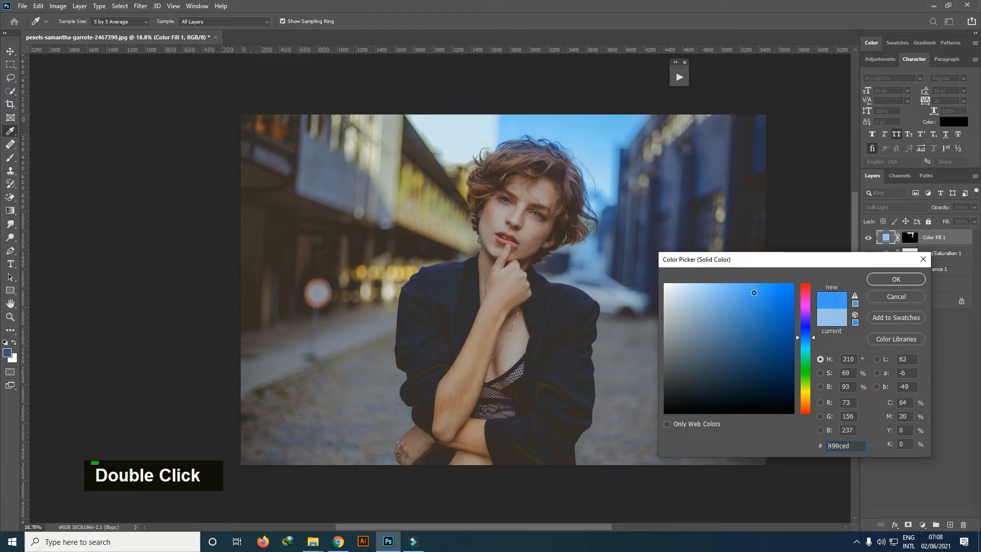
left_click(896, 278)
Lower the blue fill layer's opacity to 29% and compare the sky with the layer hidden and shown.
type("20")
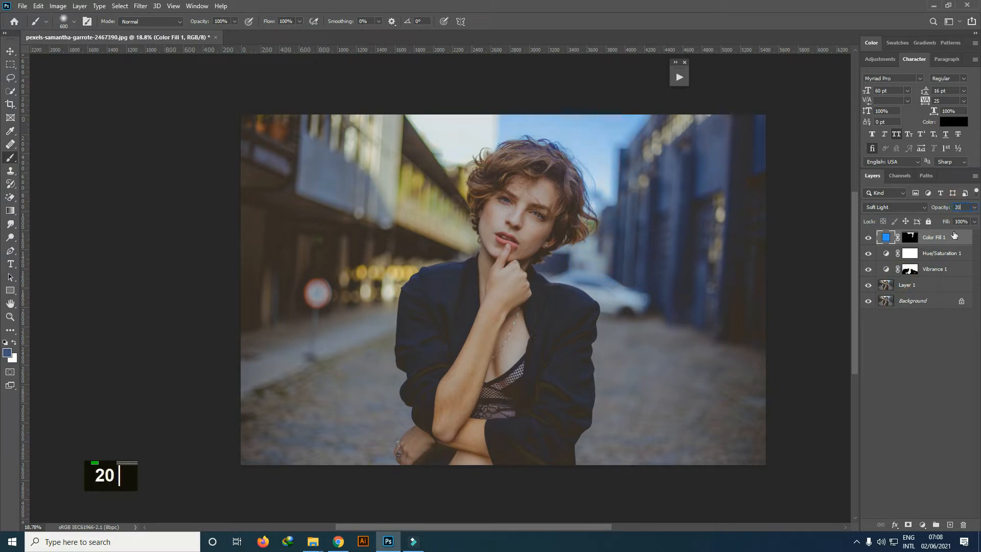
key("Return")
left_click_drag(946, 210, 953, 210)
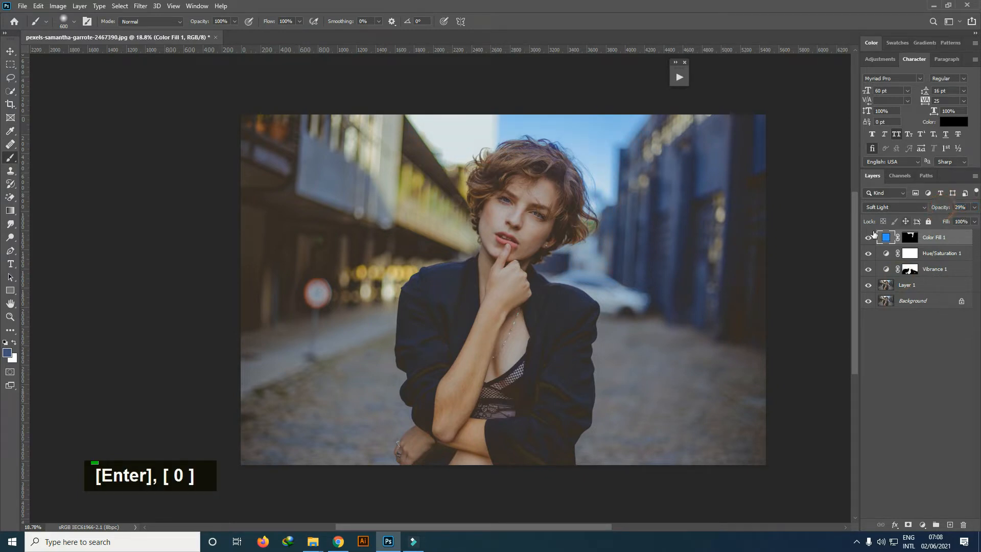
double_click(869, 237)
Add a Curves adjustment layer above the blue fill and move its properties clear of the woman.
scroll(522, 260, "down", 1)
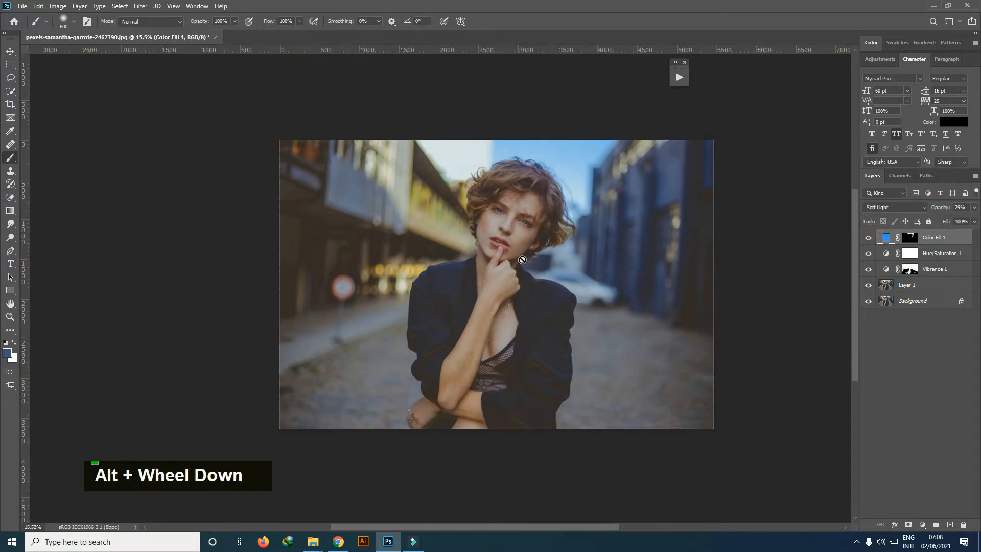
scroll(474, 405, "up", 1)
right_click(922, 525)
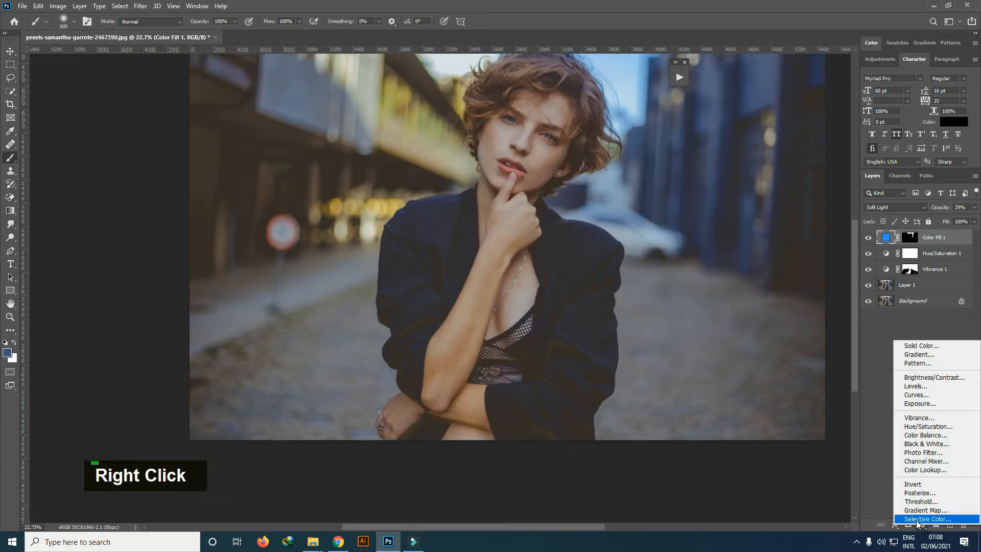
left_click(918, 395)
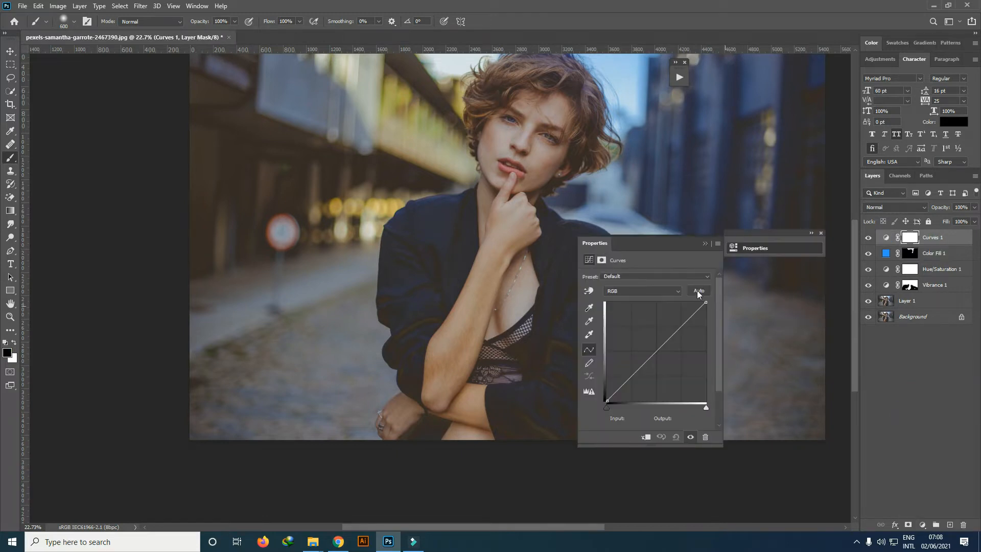
left_click_drag(660, 249, 729, 271)
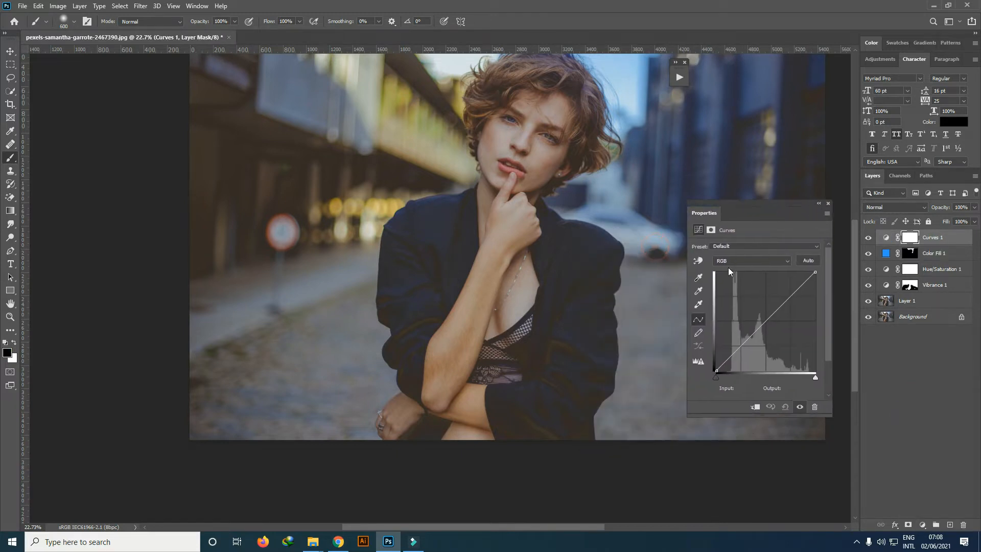
double_click(698, 291)
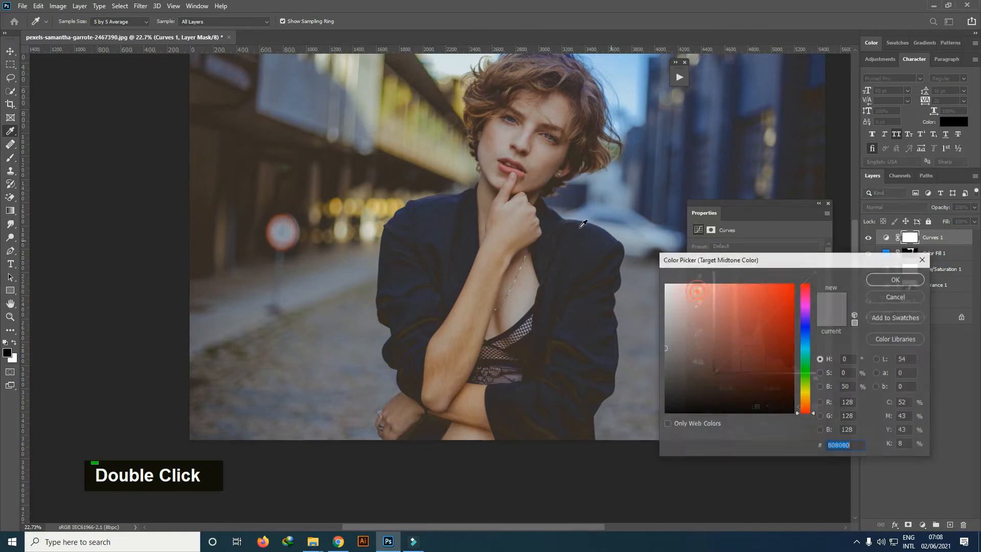
left_click(527, 138)
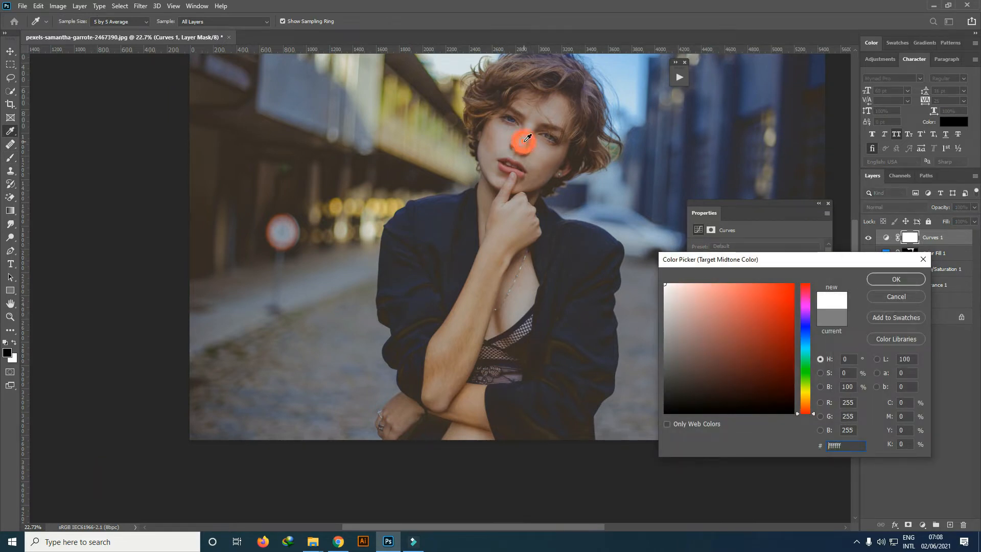
left_click(893, 298)
Set the Curves midtone target color to a skin tone sampled from the woman's cheek, without saving it as a default.
left_click(887, 239)
double_click(887, 238)
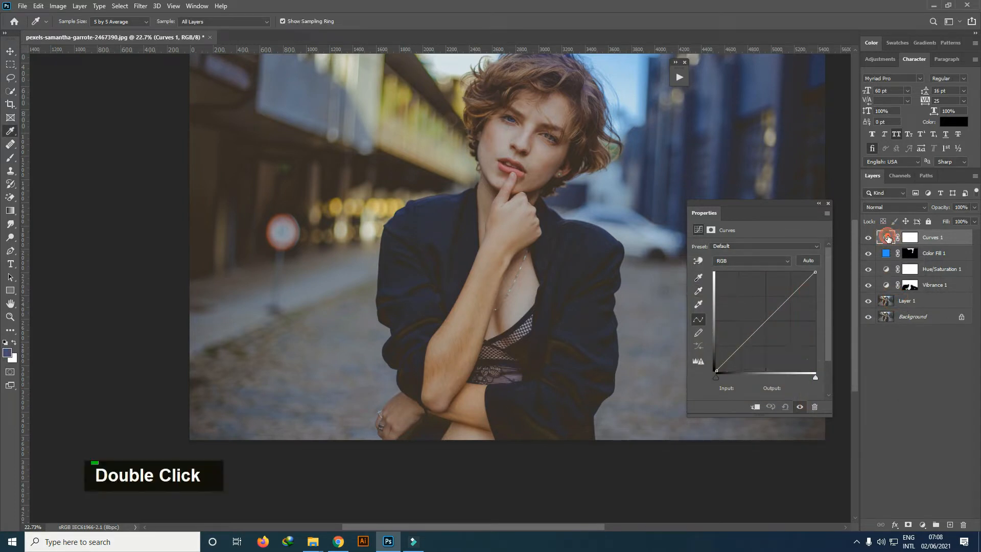
double_click(699, 291)
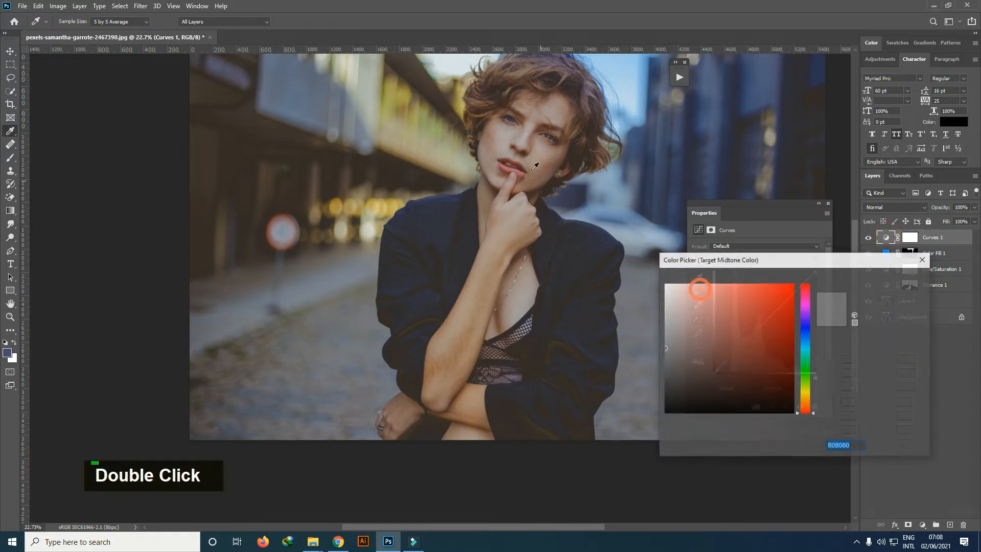
left_click(540, 112)
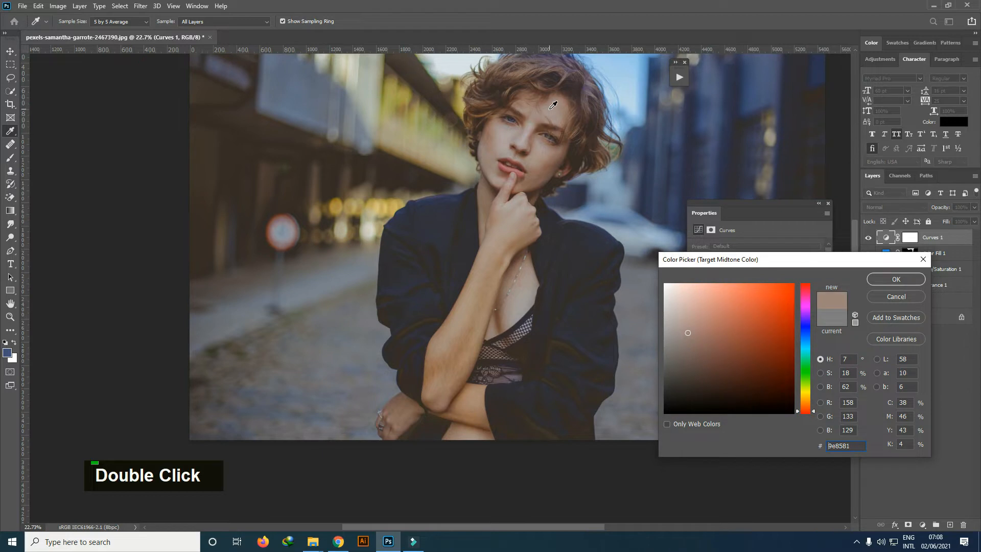
left_click(528, 133)
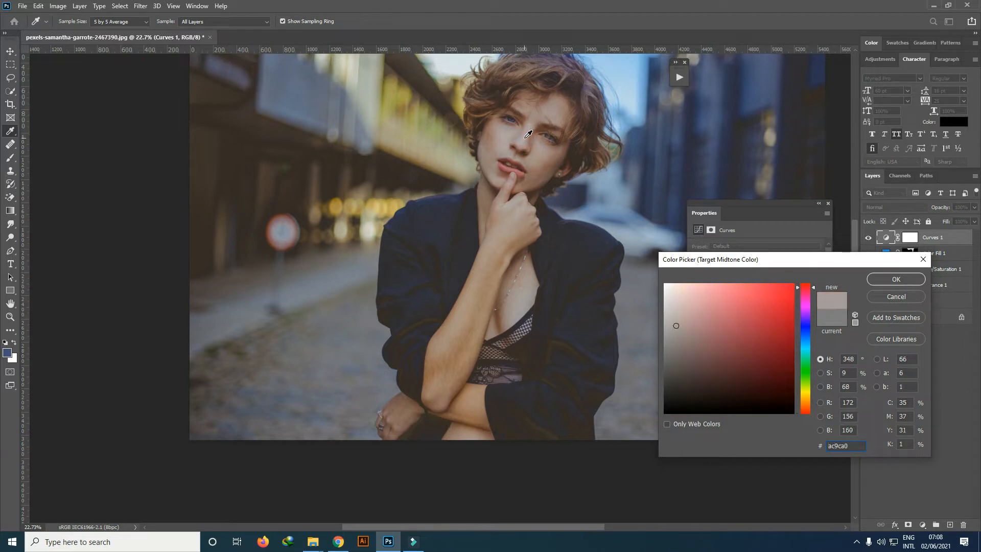
left_click(553, 148)
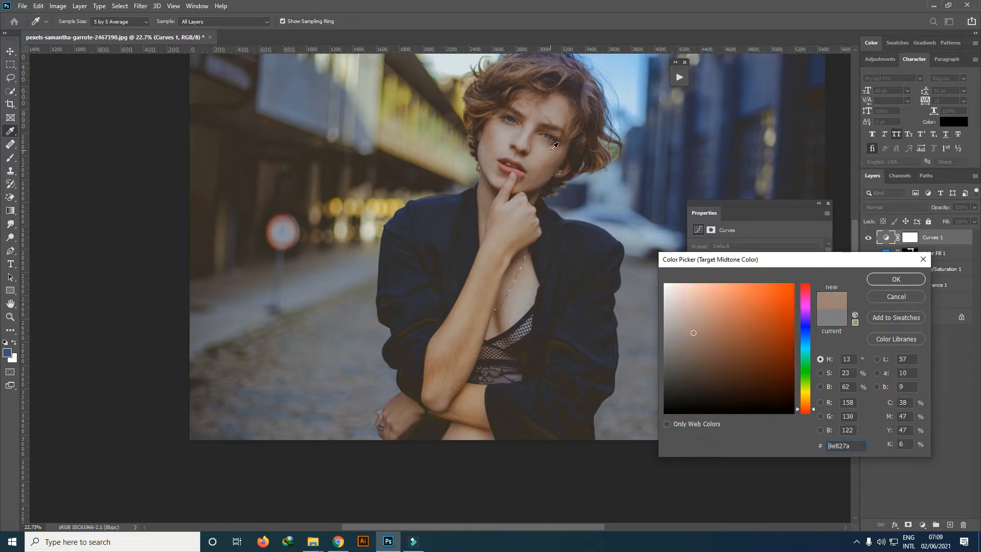
left_click(548, 152)
left_click(894, 279)
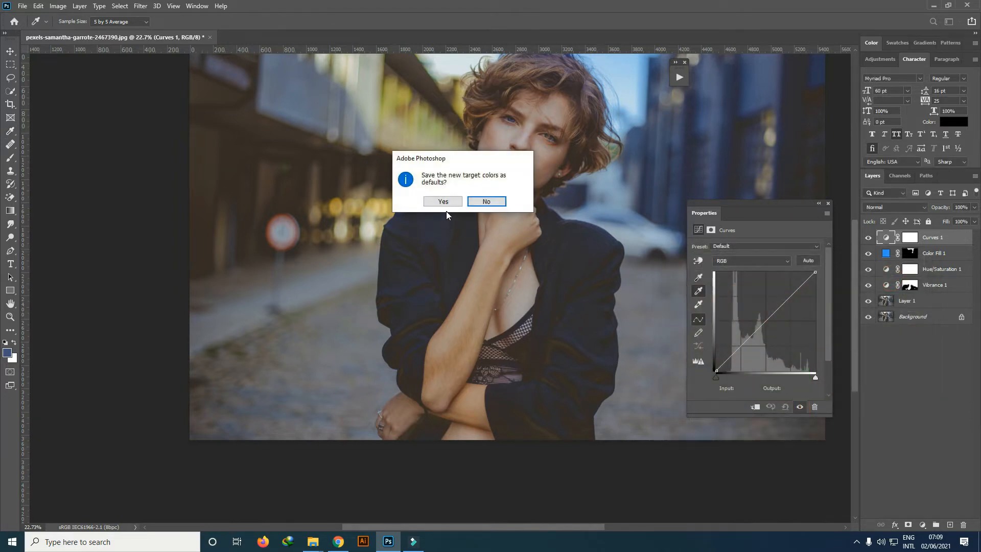
left_click(486, 202)
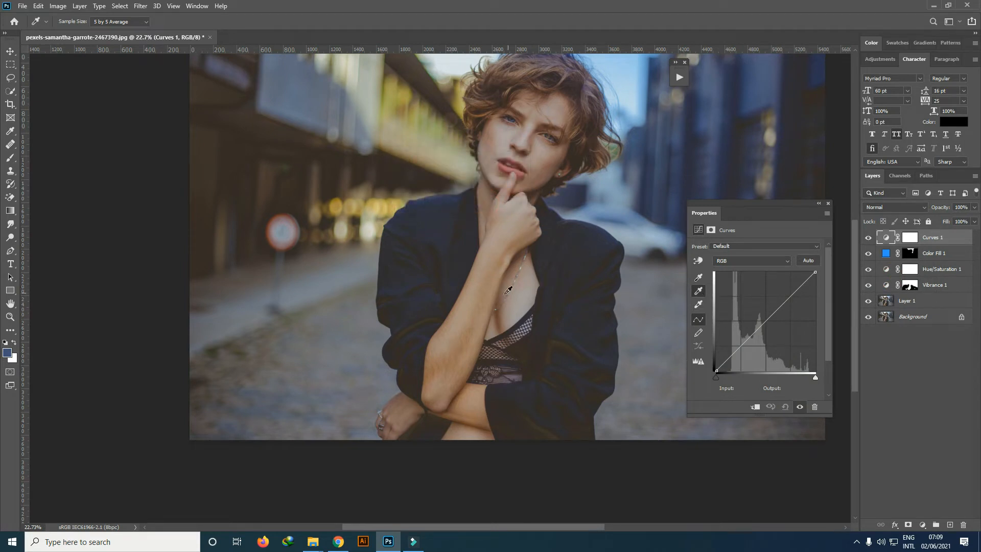
Apply the midtone eyedropper to the skin of the raised forearm, then invert the Curves mask to black.
left_click(462, 333)
left_click(819, 203)
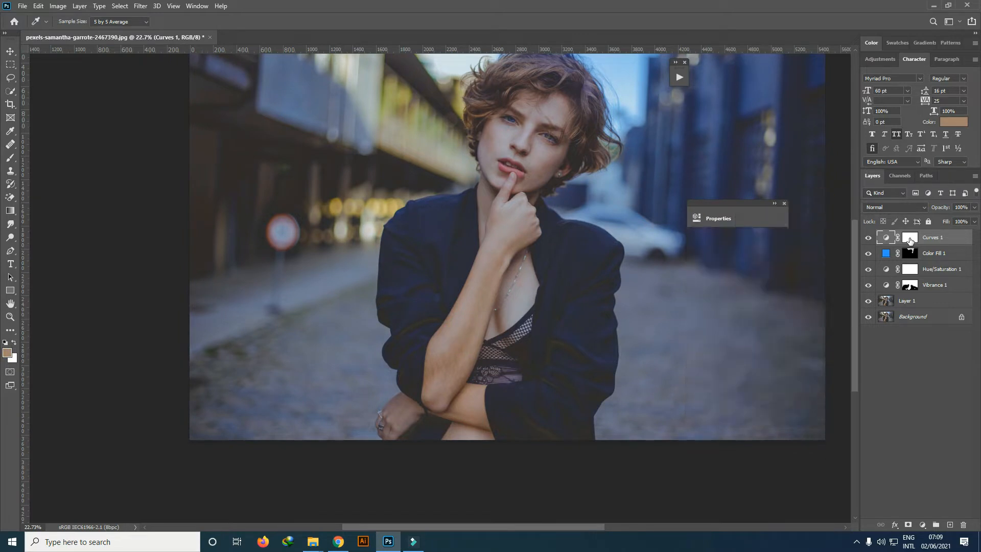
left_click(909, 238)
key("ctrl+i")
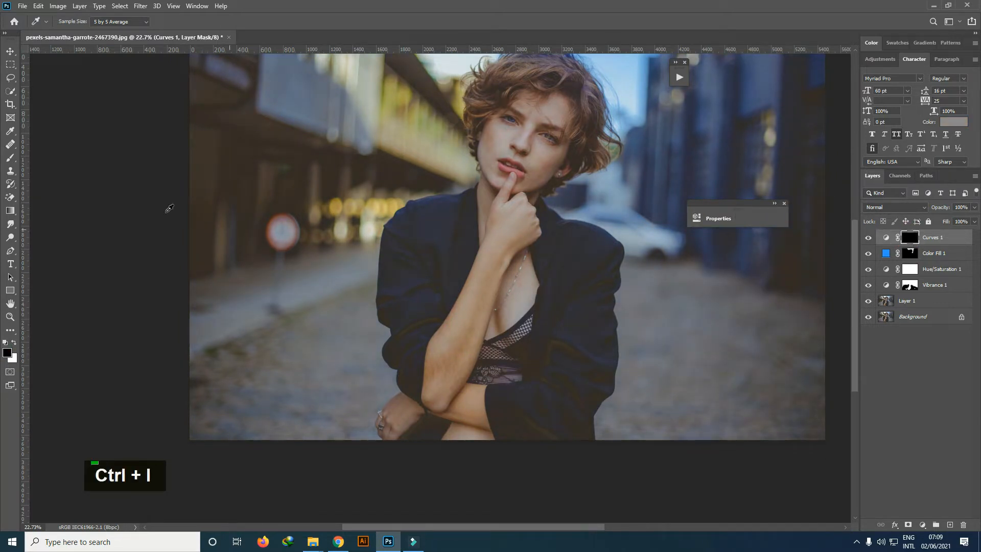
Paint white on the Curves mask along the raised forearm with a 250 px soft brush to even out its skin tone.
left_click(10, 158)
key("x")
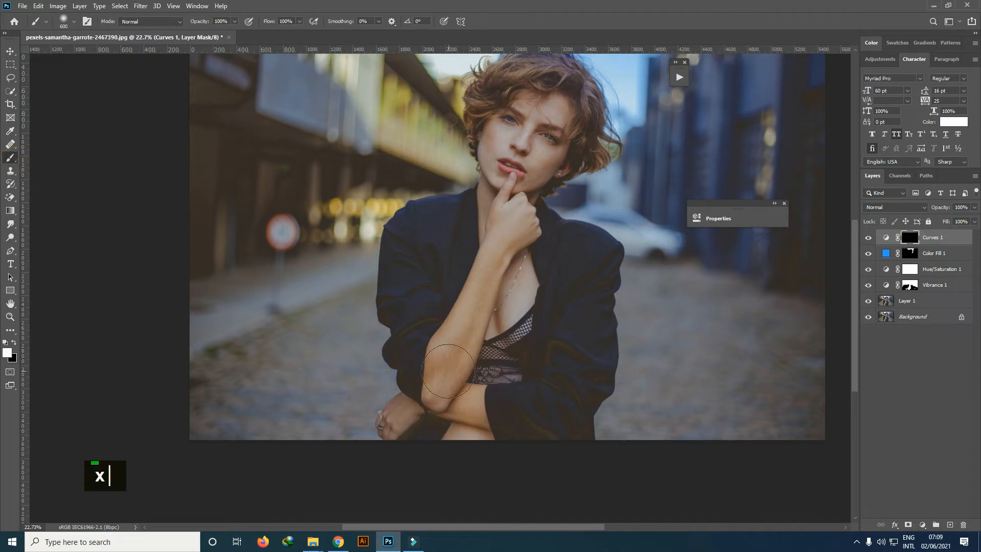
key("bracketleft")
key("bracketleft")
key("bracketleft")
key("bracketleft")
mouse_move(460, 325)
left_mouse_down()
mouse_move(503, 240)
mouse_move(496, 253)
mouse_move(537, 205)
mouse_move(552, 204)
left_mouse_up()
scroll(472, 311, "up", 2, "alt")
double_click(552, 205)
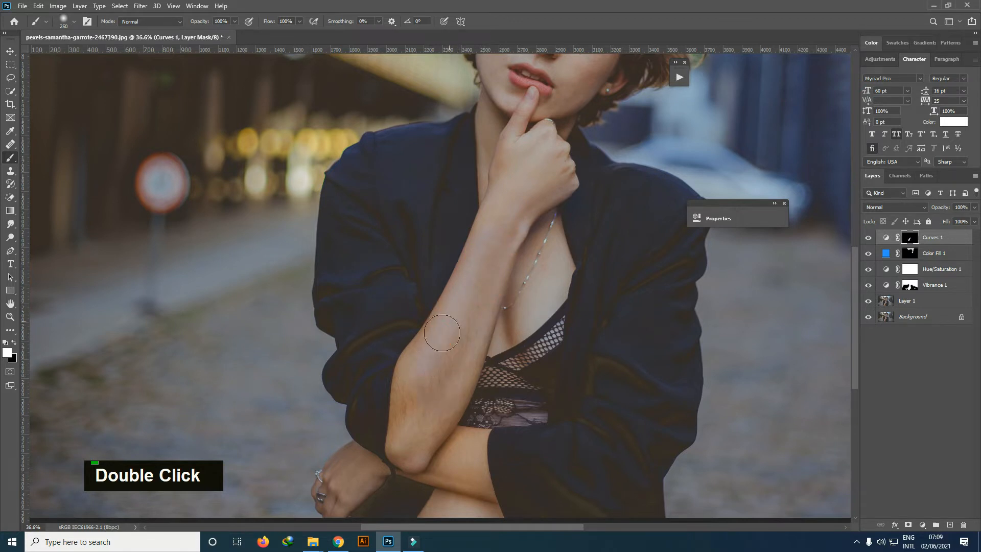
left_click(415, 400)
left_click(444, 404)
left_click(412, 385)
left_click(421, 357)
Clean the Curves mask over the lace top with black and try painting the chest skin in white.
key("x")
double_click(509, 368)
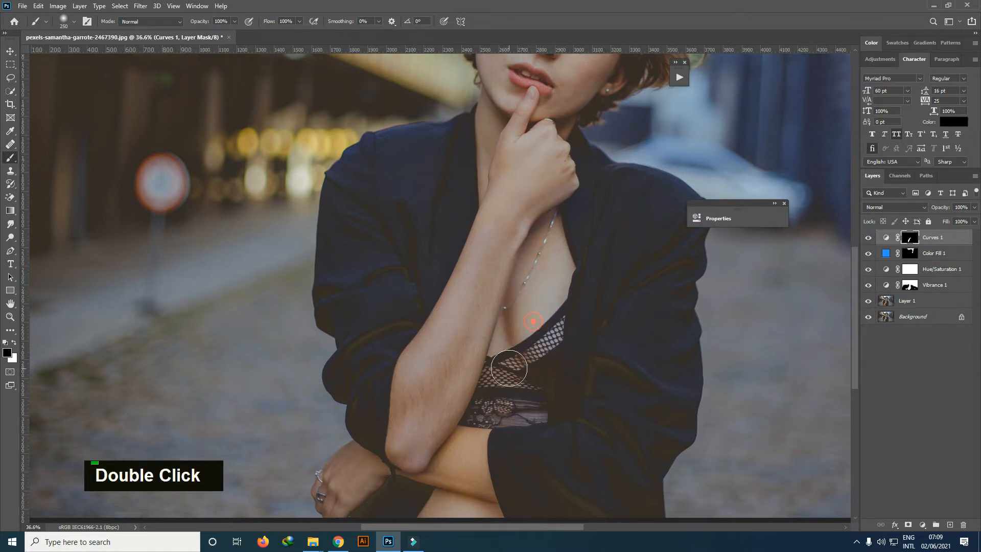
scroll(495, 309, "down", 1)
scroll(496, 308, "up", 1)
key("x")
double_click(557, 218)
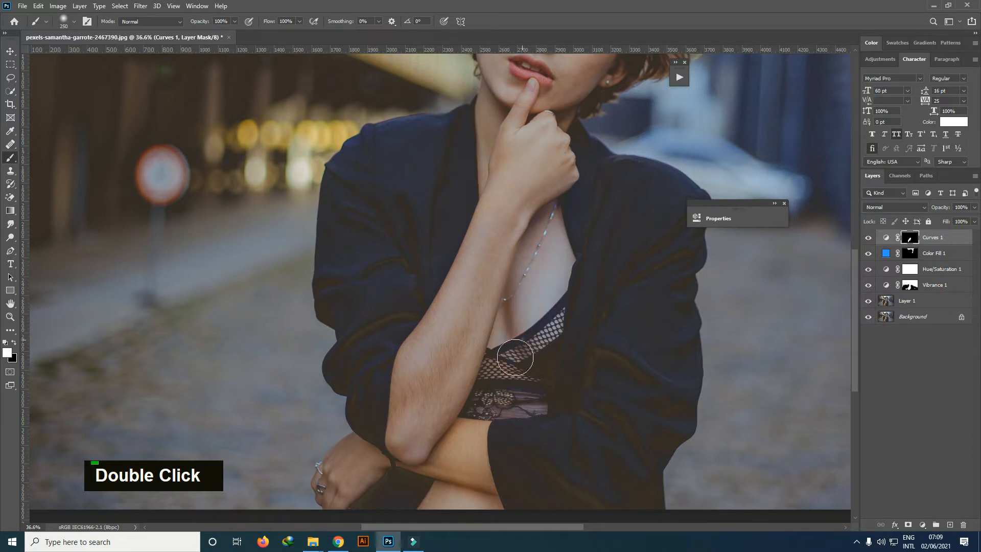
key("alt")
scroll(507, 312, "down", 2)
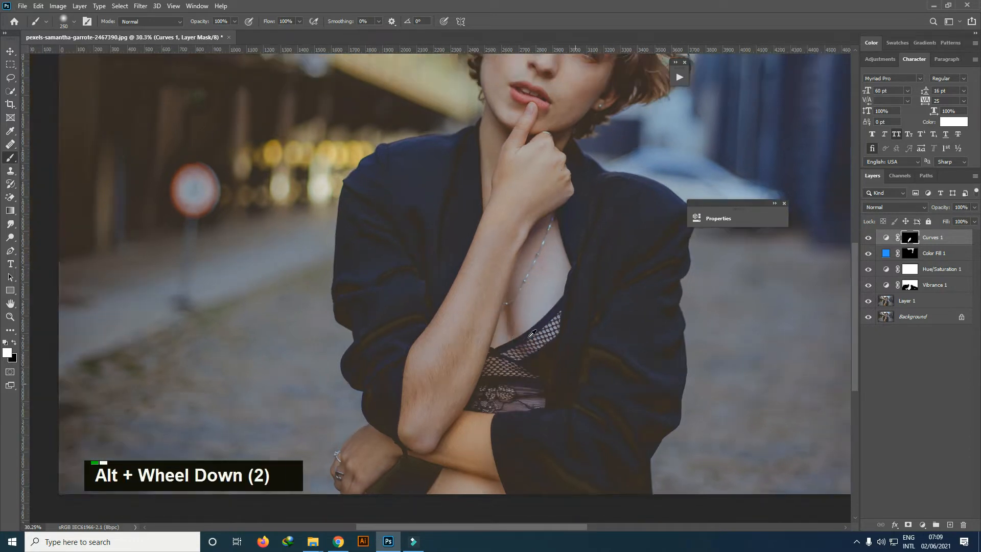
Paint black on the Curves mask over the chest skin to remove the correction there.
key("x")
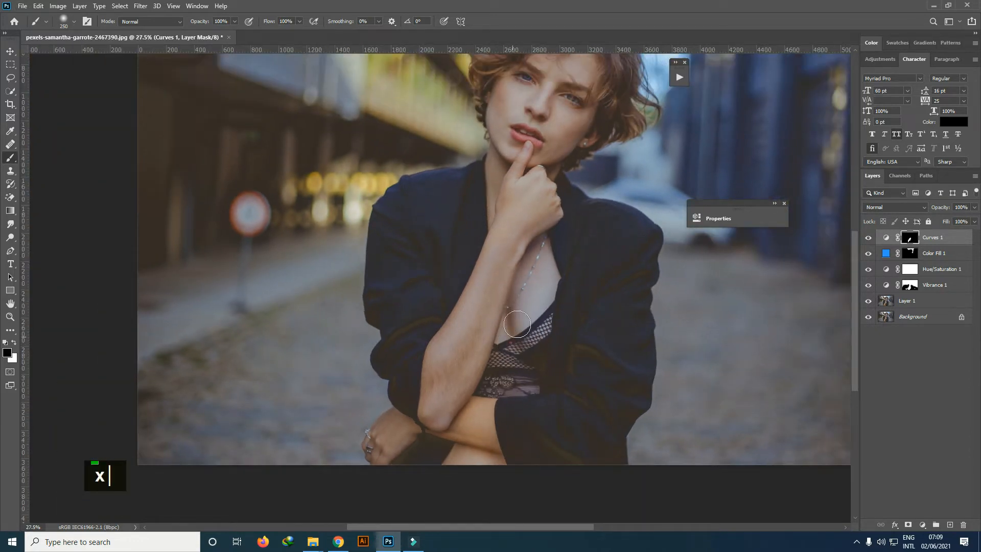
left_click_drag(521, 300, 544, 257)
double_click(551, 272)
Paint white on the Curves mask over the folded lower arm and the elbow of the raised arm.
key("x")
mouse_move(475, 412)
left_mouse_down()
mouse_move(485, 443)
mouse_move(450, 430)
mouse_move(475, 411)
left_mouse_up()
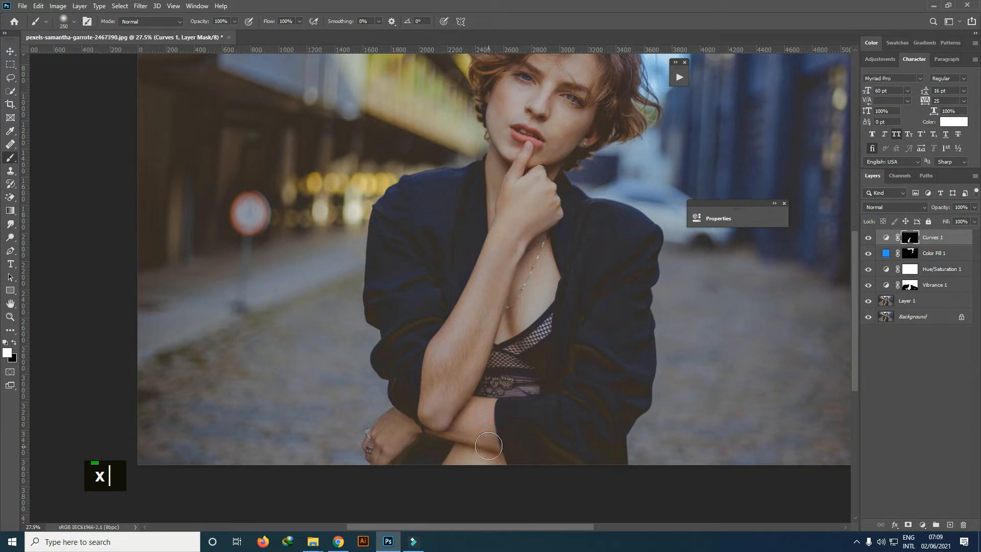
mouse_move(488, 446)
left_mouse_down()
mouse_move(433, 446)
mouse_move(440, 414)
left_mouse_up()
key("x")
key("x")
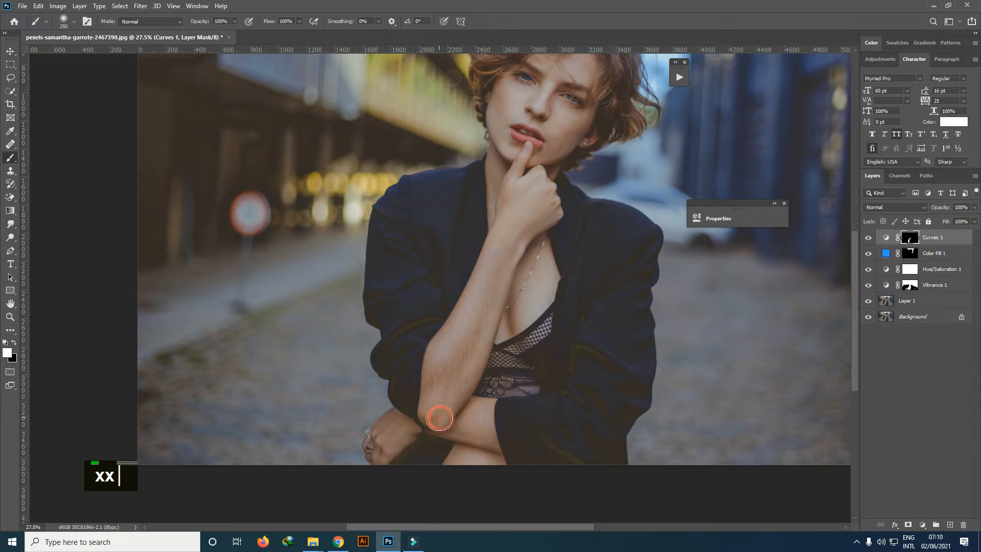
double_click(438, 409)
left_click_drag(438, 395, 442, 404)
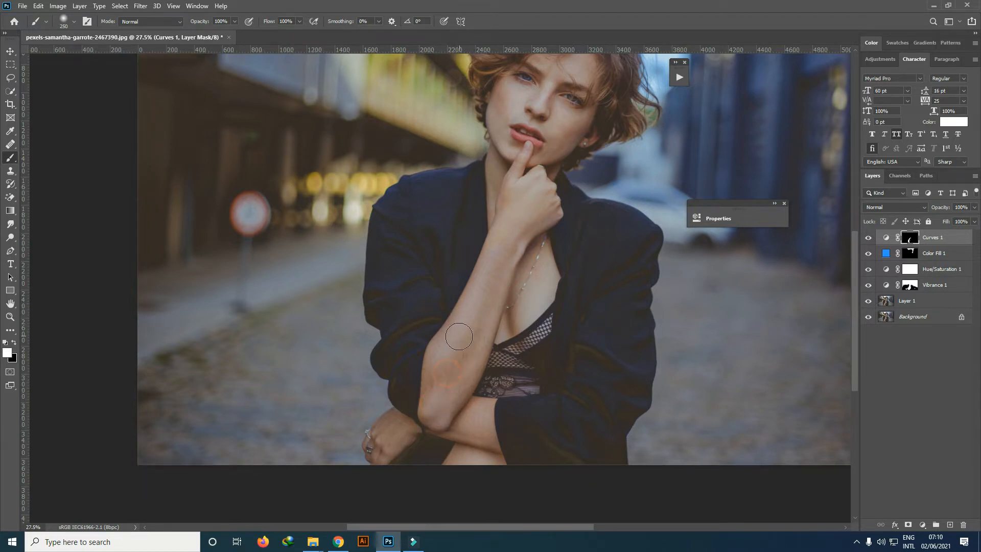
Compare the arm's skin tone with the Curves 1 layer hidden and shown.
scroll(449, 357, "down", 1, "alt")
left_click(868, 237)
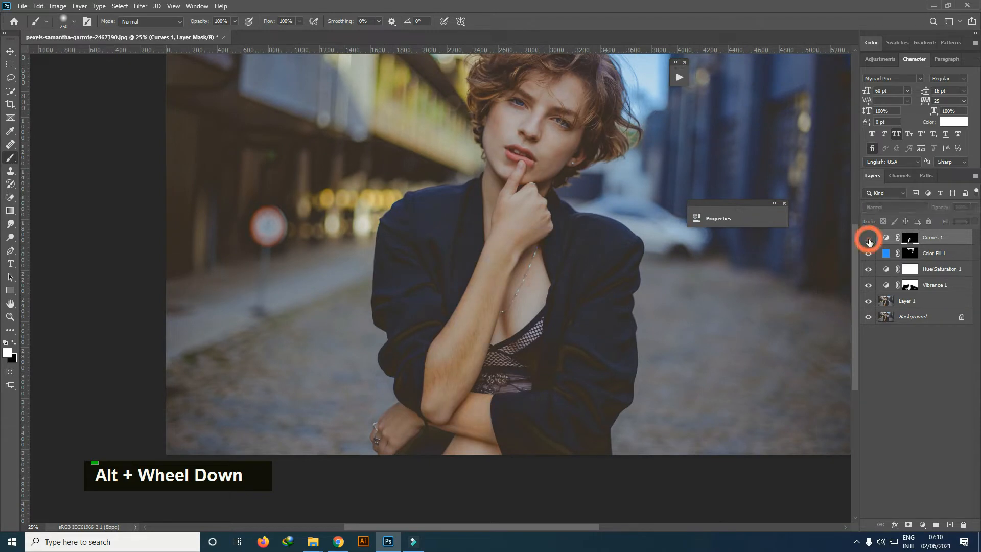
left_click(868, 238)
Paint black on the Curves 1 mask at the raised arm's elbow and compare the arm with the layer off and on.
scroll(444, 412, "up", 2, "alt")
key("x")
left_click_drag(440, 410, 433, 401)
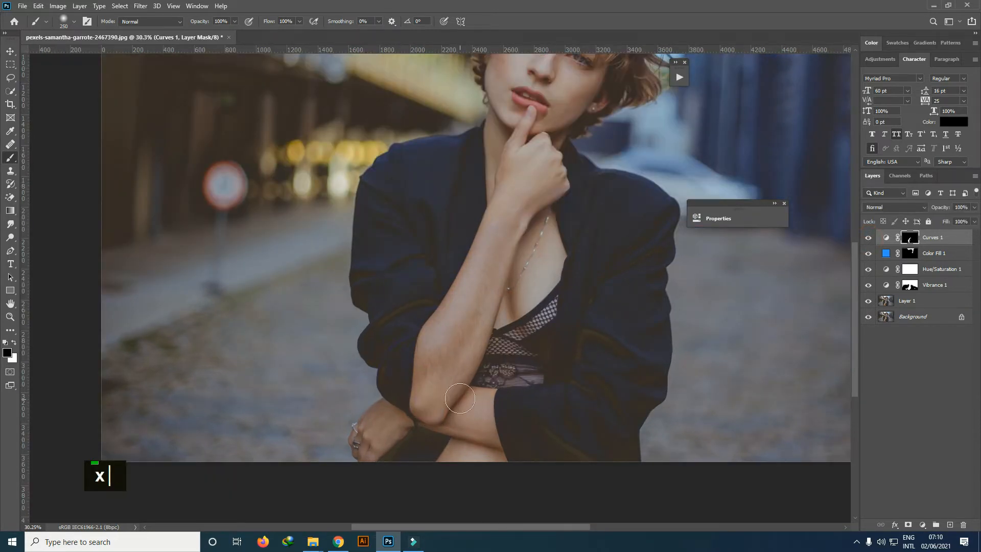
scroll(454, 389, "down", 3, "alt")
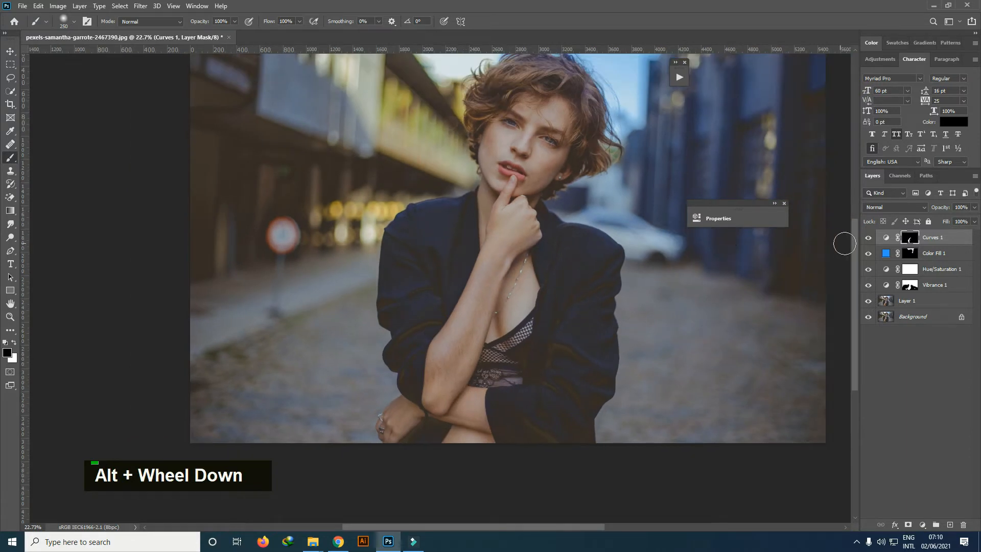
double_click(869, 237)
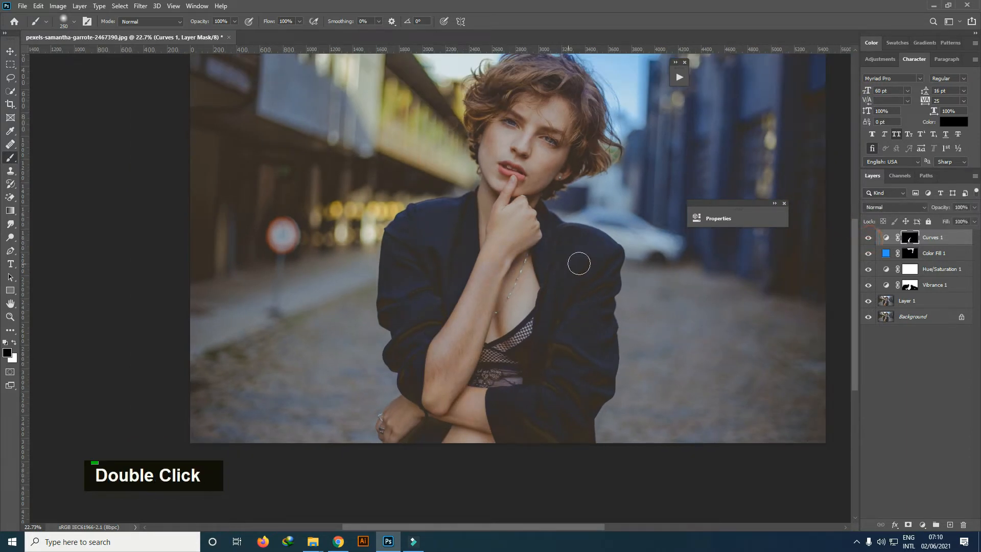
Reopen the Curves 1 adjustment and move the Red channel's midpoint to input 135, output 130.
double_click(886, 238)
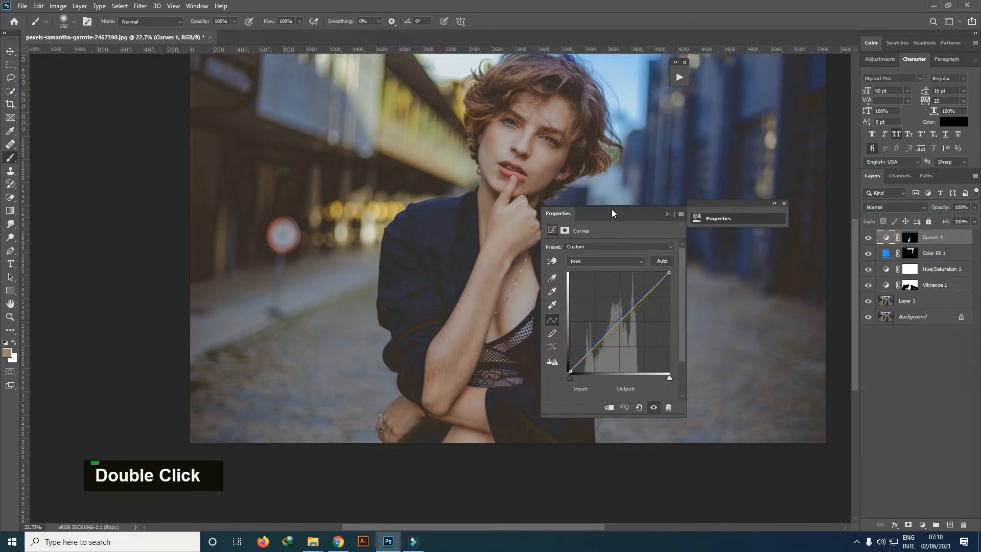
left_click_drag(611, 209, 704, 195)
scroll(475, 302, "up", 1, "alt")
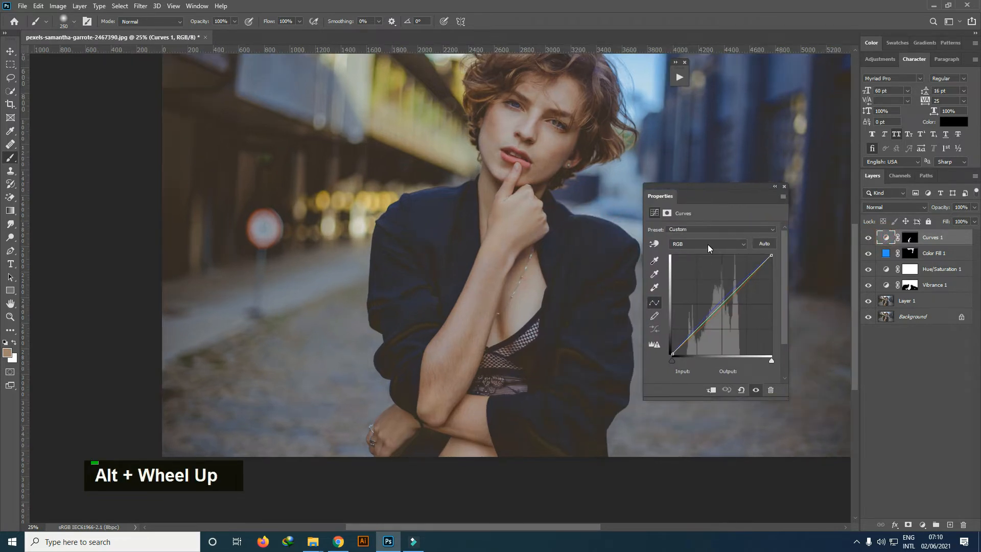
left_click(707, 244)
left_click(700, 254)
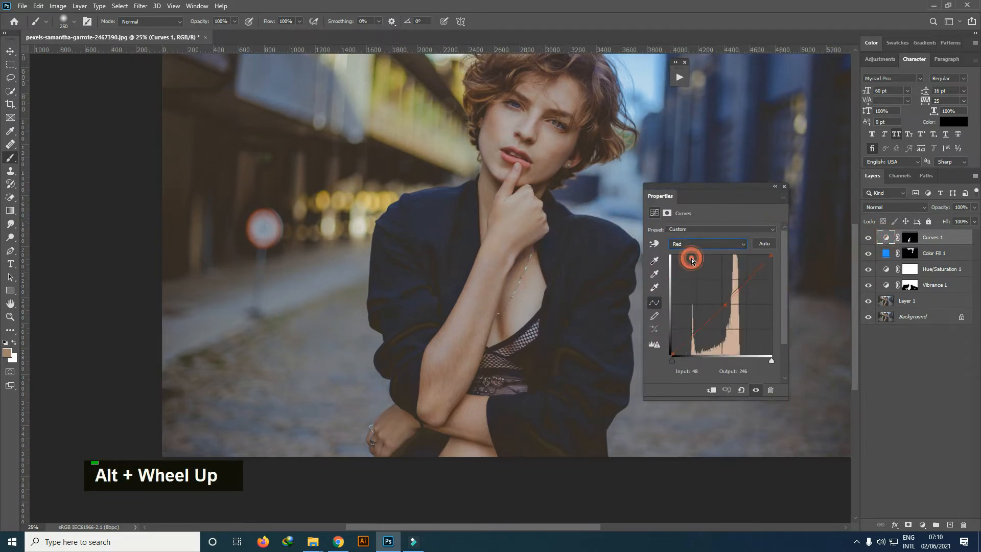
left_click(722, 305)
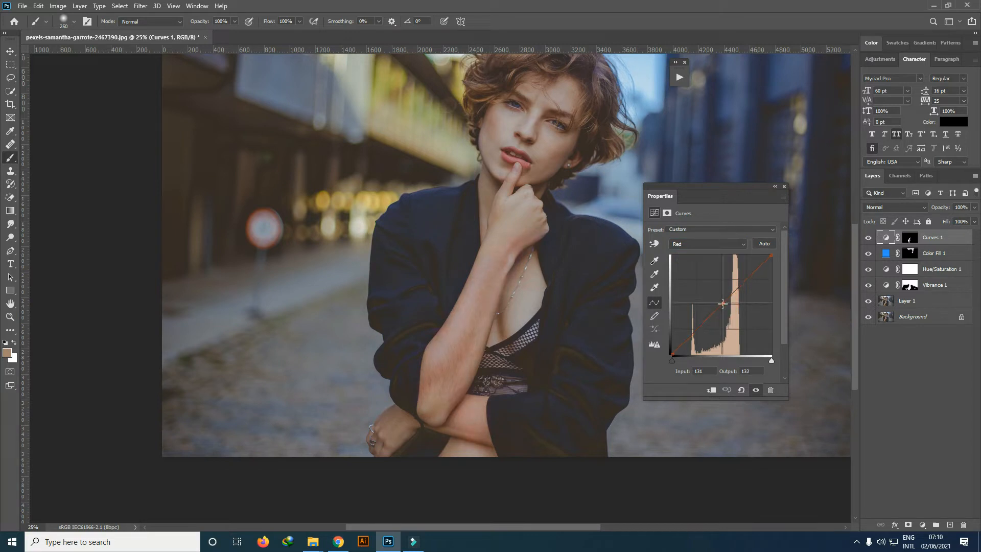
left_click_drag(722, 304, 724, 304)
Set the Green channel's midpoint in Curves 1 to input 131, output 130, and check the arm against the uncorrected version.
left_click(707, 244)
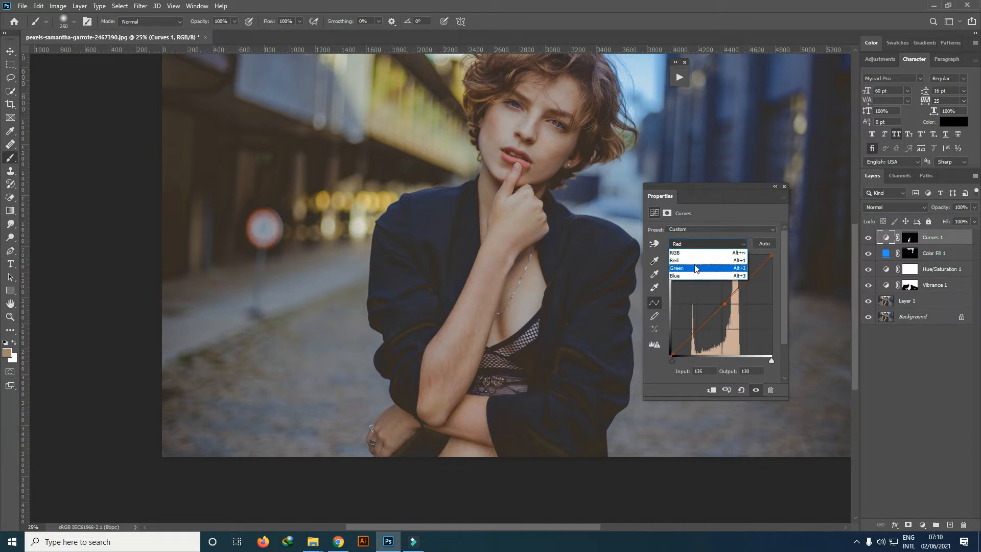
left_click(700, 254)
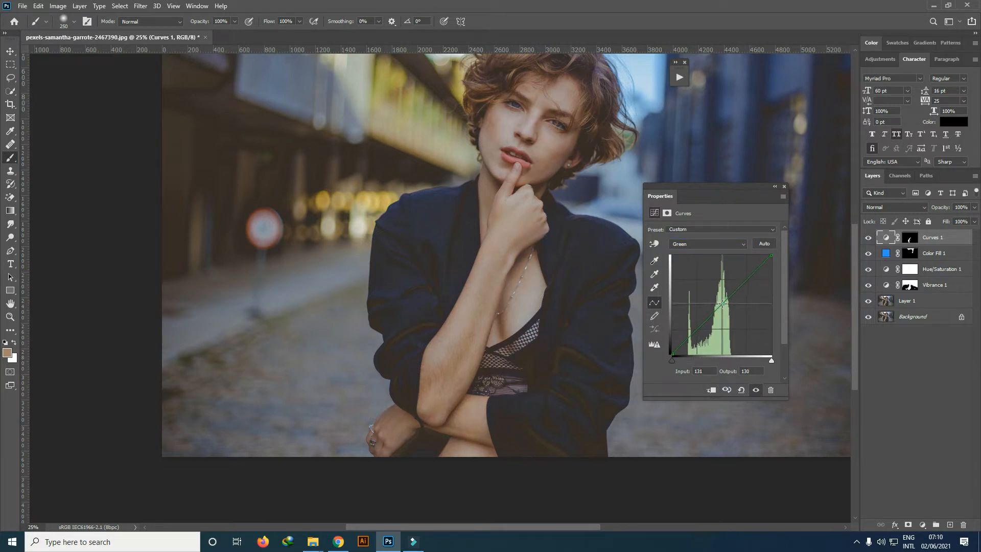
left_click(865, 239)
left_click(774, 187)
scroll(569, 244, "up", 1)
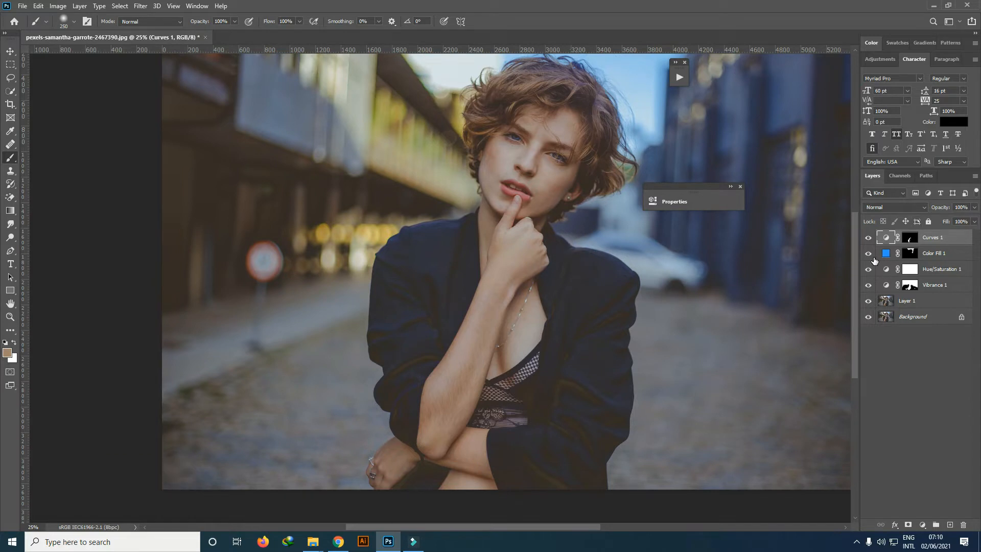
Compare the graded portrait with the original Background layer and inspect the arm's skin tone up close.
left_click(867, 317, "alt+shift")
scroll(452, 299, "down", 1)
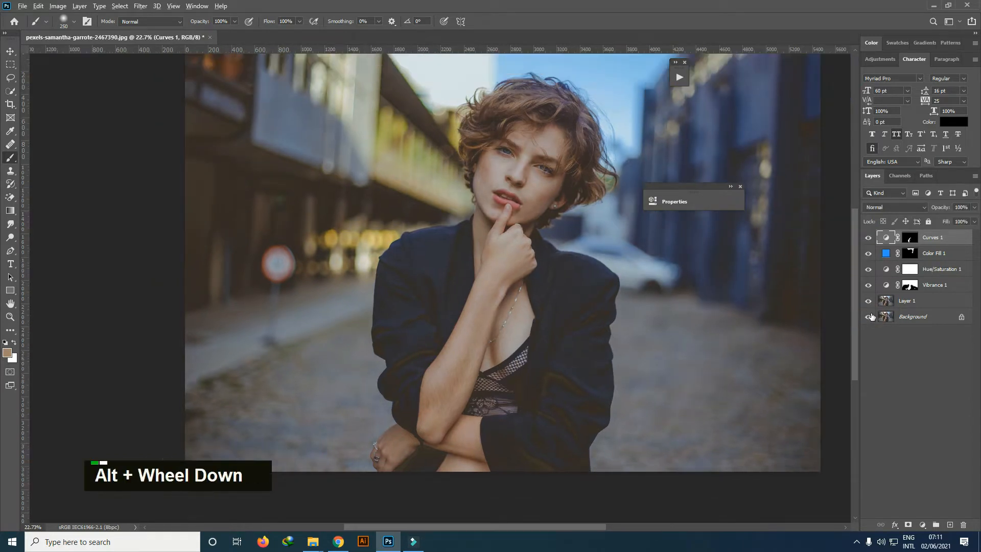
left_click(868, 317, "alt+shift")
scroll(506, 299, "down", 2)
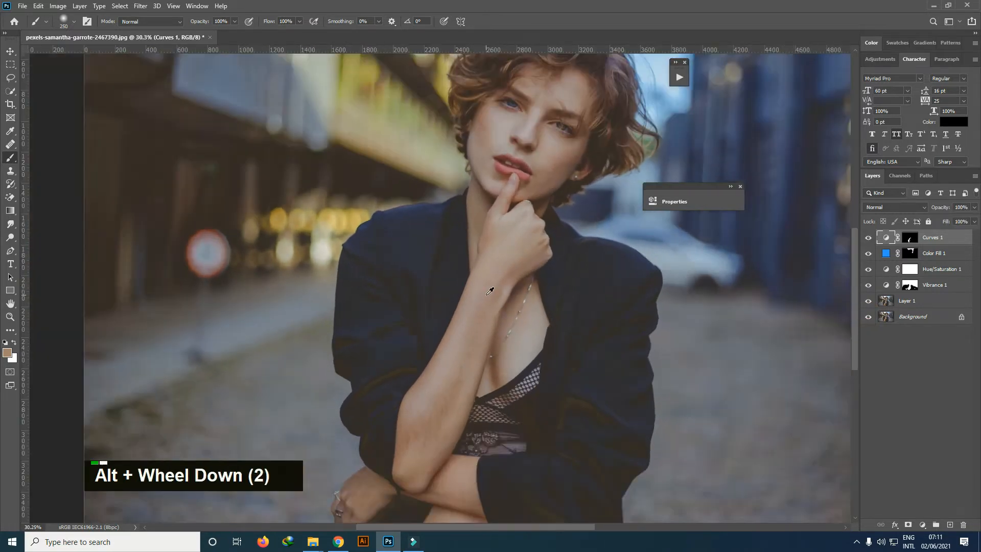
scroll(562, 309, "up", 1)
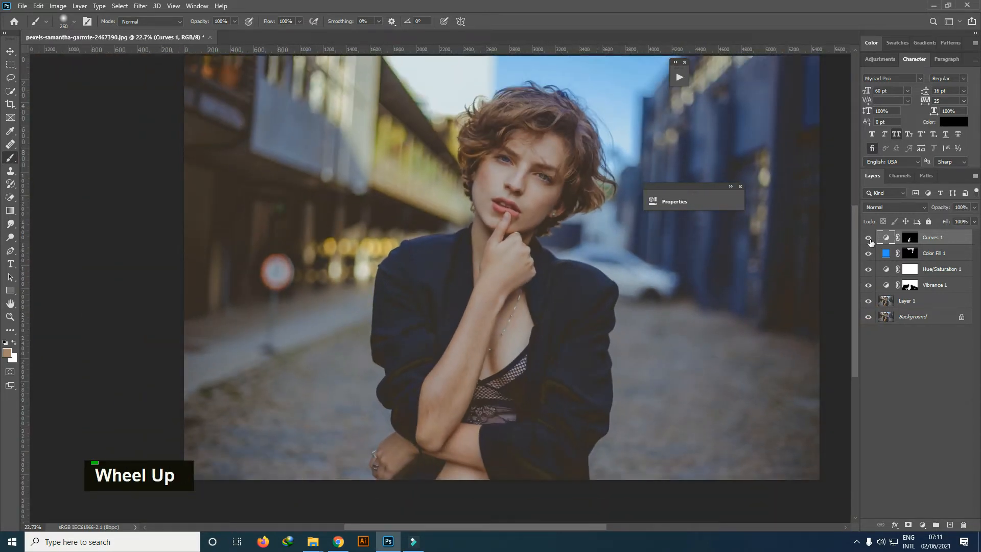
scroll(514, 308, "up", 2)
scroll(505, 301, "down", 1)
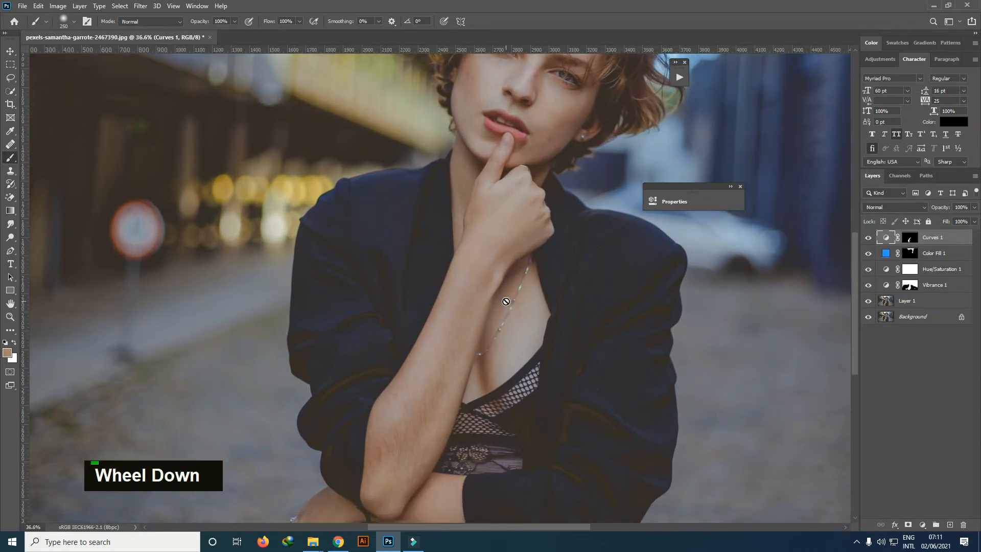
scroll(506, 301, "down", 1)
scroll(506, 301, "up", 1)
scroll(478, 279, "down", 1)
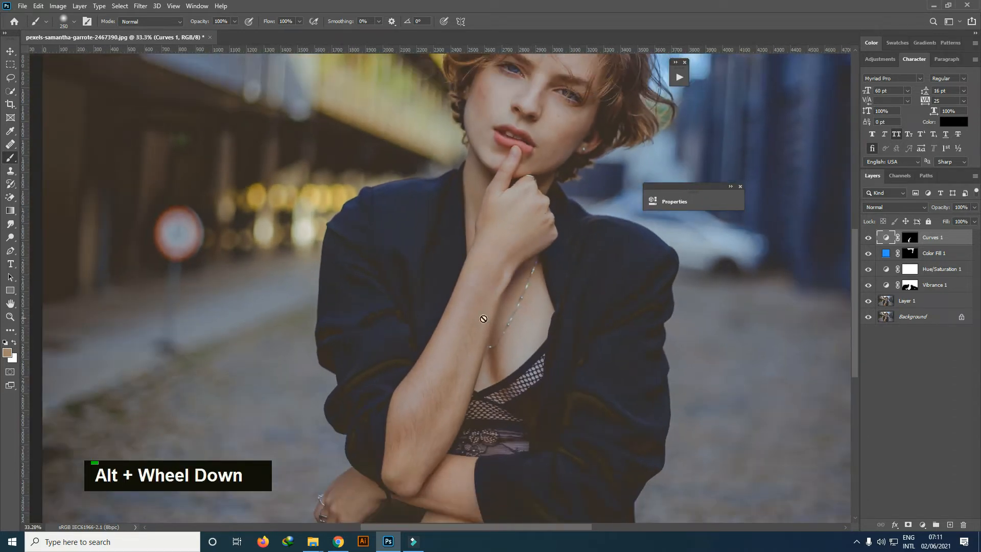
Reopen Curves 1, set the Green channel's midpoint to input 135, output 137, and compare the arm with the layer off and on.
double_click(886, 238)
left_click_drag(587, 198, 744, 188)
left_click(718, 237)
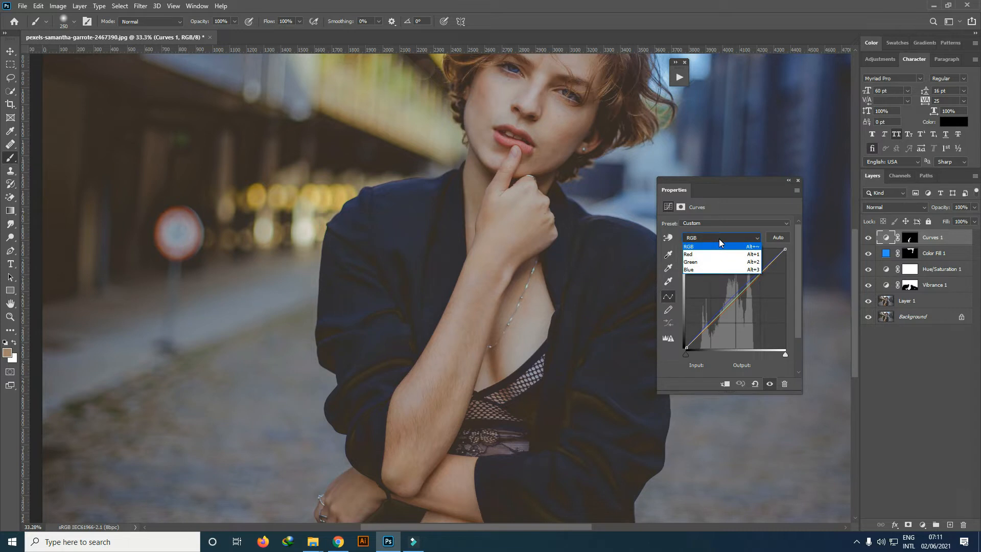
left_click(710, 269)
left_click(710, 238)
left_click(705, 262)
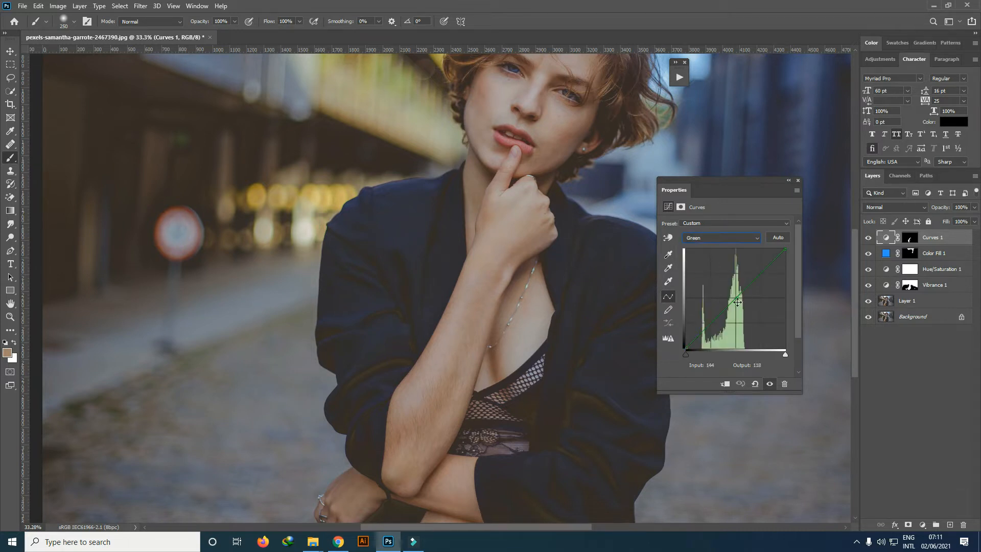
left_click(734, 295)
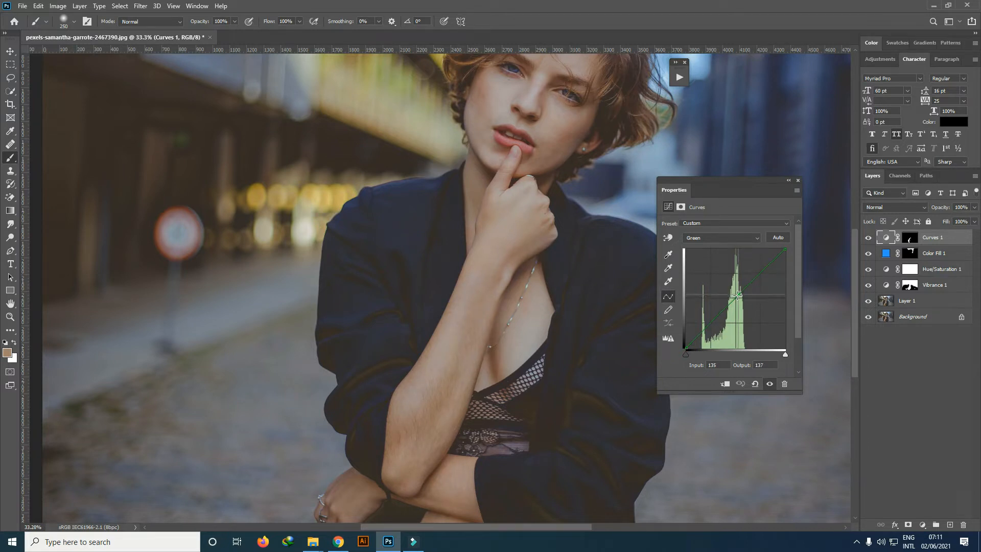
double_click(780, 192)
scroll(617, 253, "down", 1)
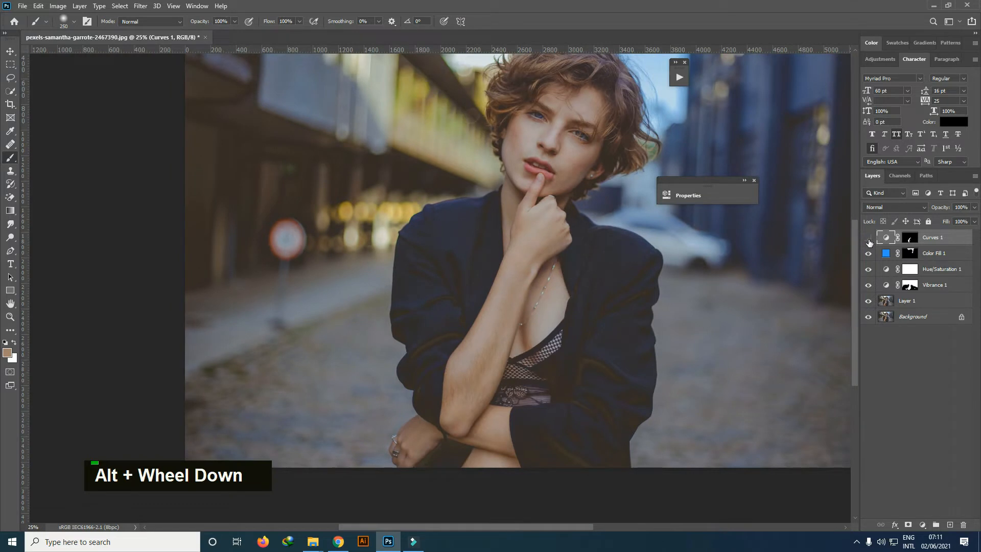
scroll(869, 242, "down", 1)
Add a second Curves adjustment layer and brighten the tones sampled from the hair with the on-image adjustment tool.
right_click(921, 524)
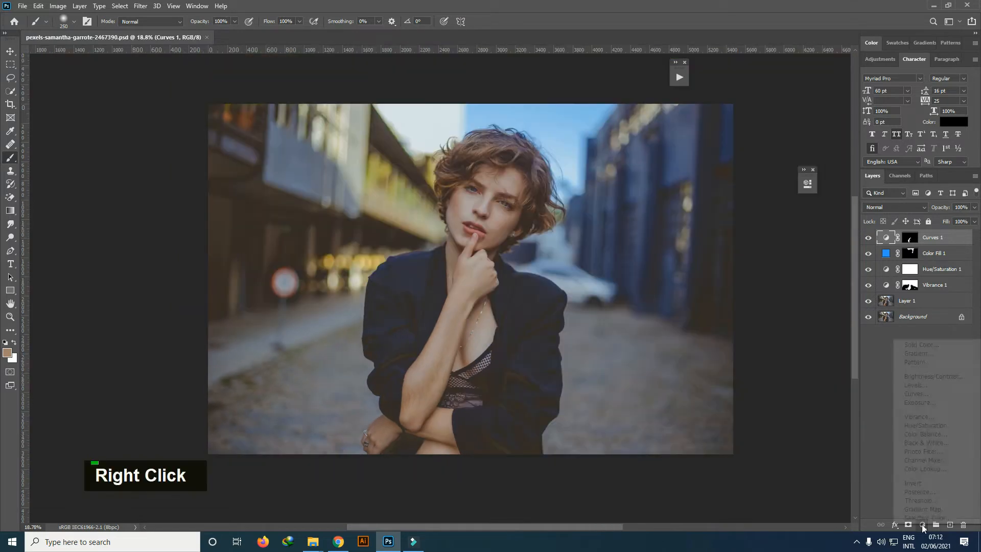
left_click(922, 393)
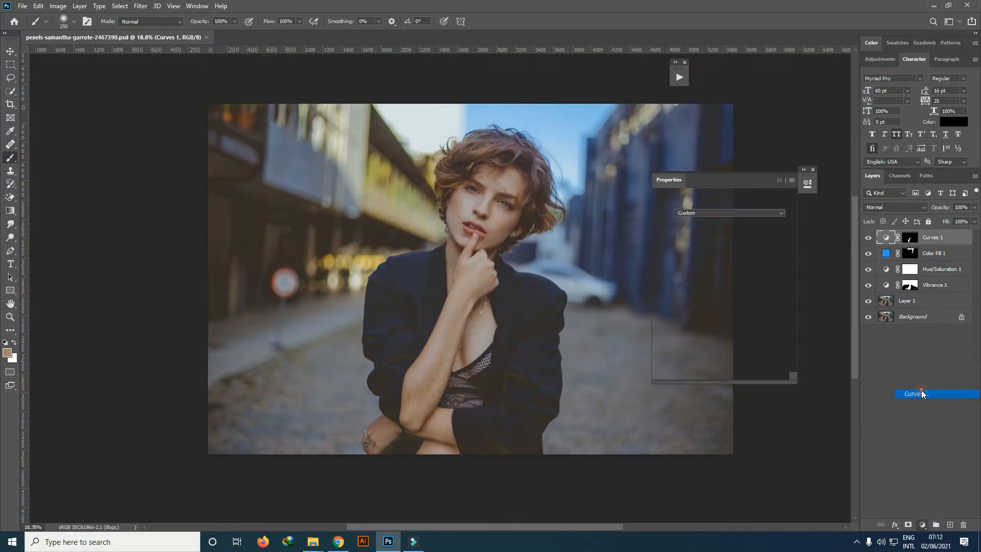
left_click(663, 227)
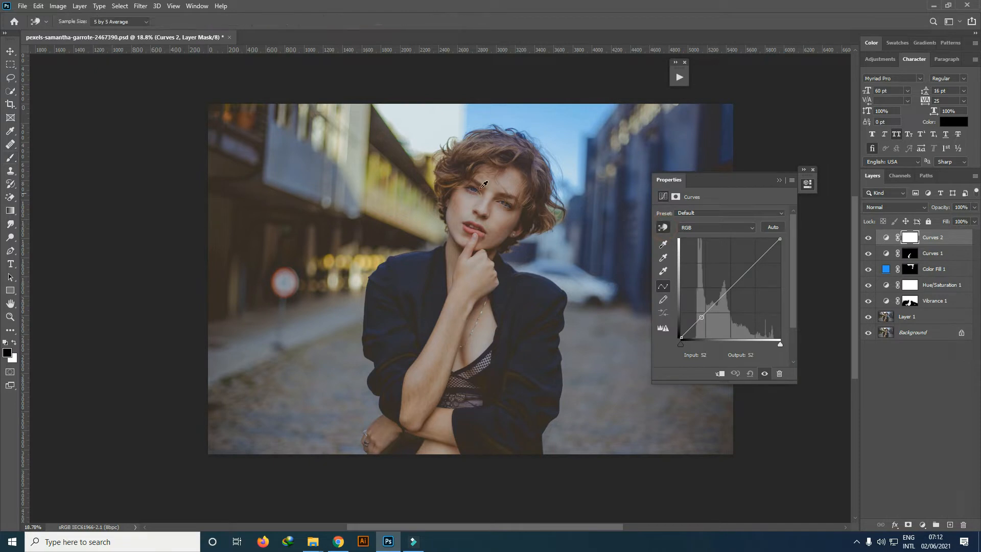
left_click_drag(448, 177, 456, 165)
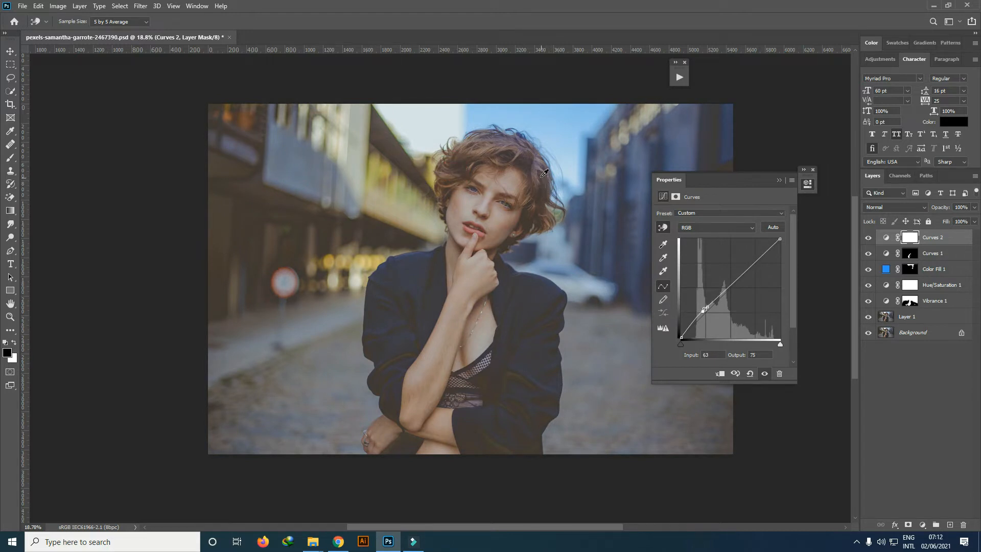
left_click(526, 217)
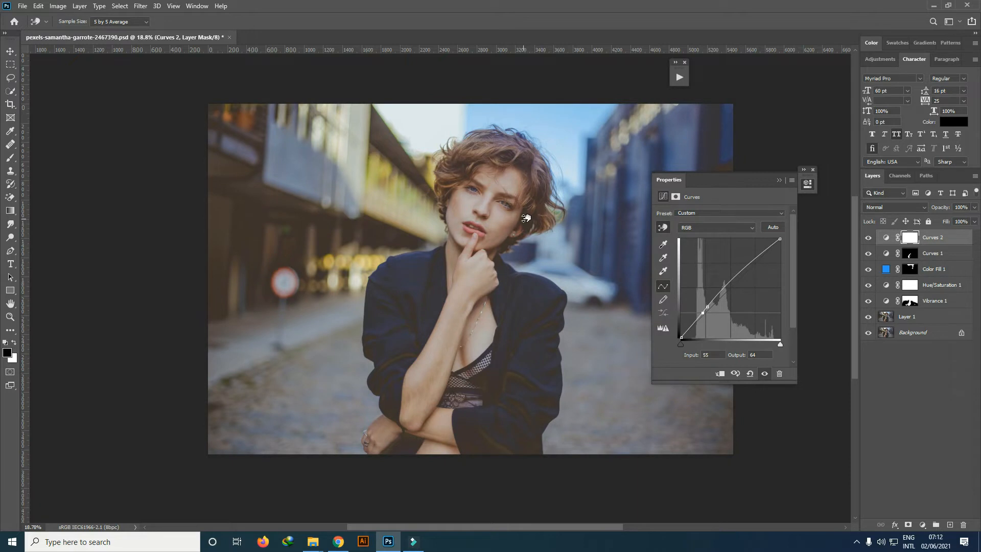
left_click_drag(526, 218, 526, 216)
left_click(777, 179)
Invert the Curves 2 mask to black and paint white over the hair, enlarging the soft brush to 500 px.
left_click(910, 238)
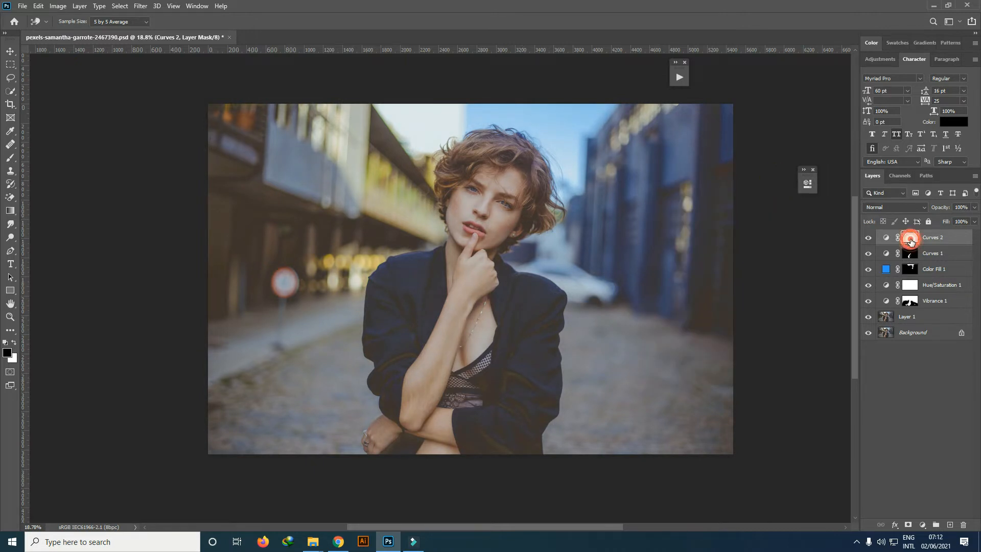
key("ctrl+i")
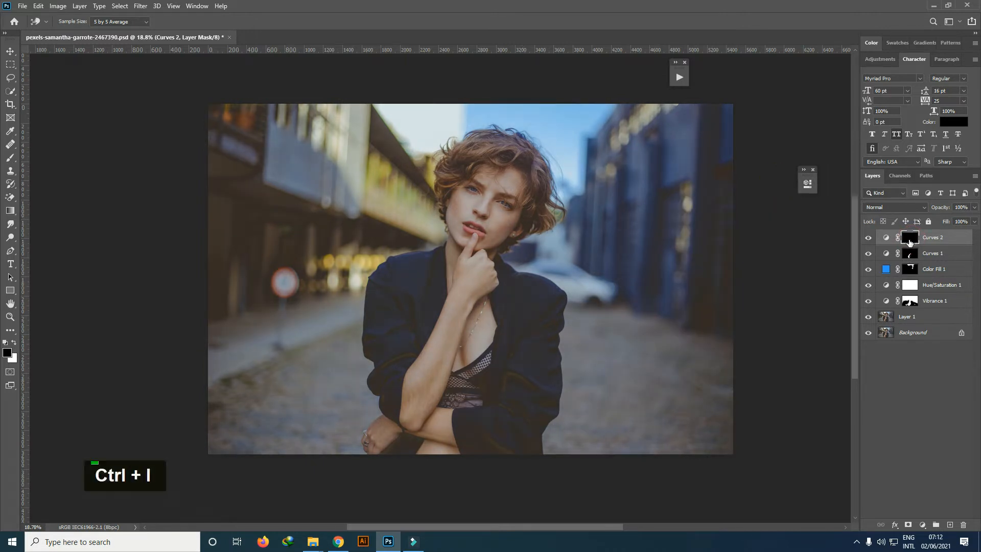
left_click(8, 159)
scroll(442, 219, "up", 1, "alt")
key("x")
left_click_drag(445, 180, 463, 143)
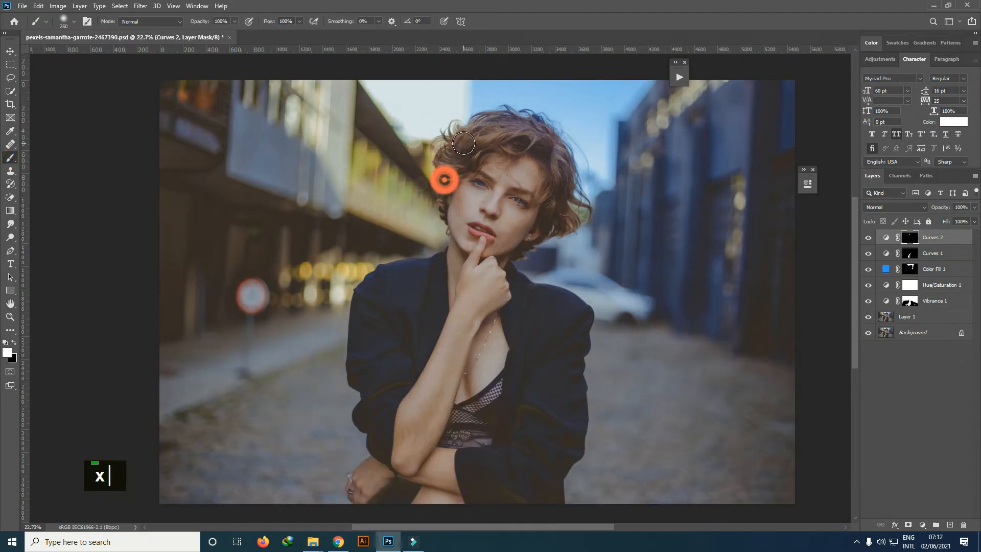
key("bracketright")
key("bracketright")
key("bracketright")
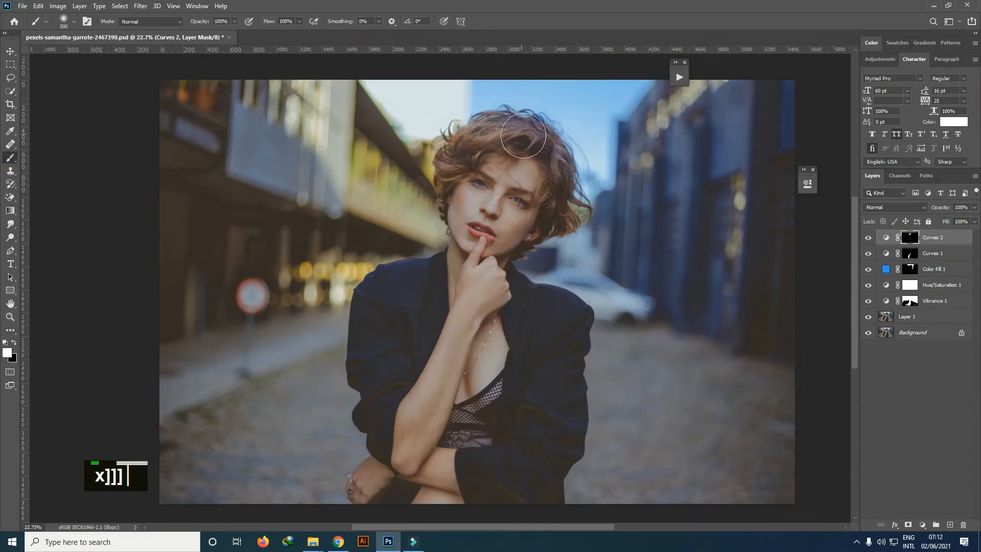
mouse_move(523, 135)
left_mouse_down()
mouse_move(545, 147)
mouse_move(560, 219)
mouse_move(572, 204)
mouse_move(572, 167)
left_mouse_up()
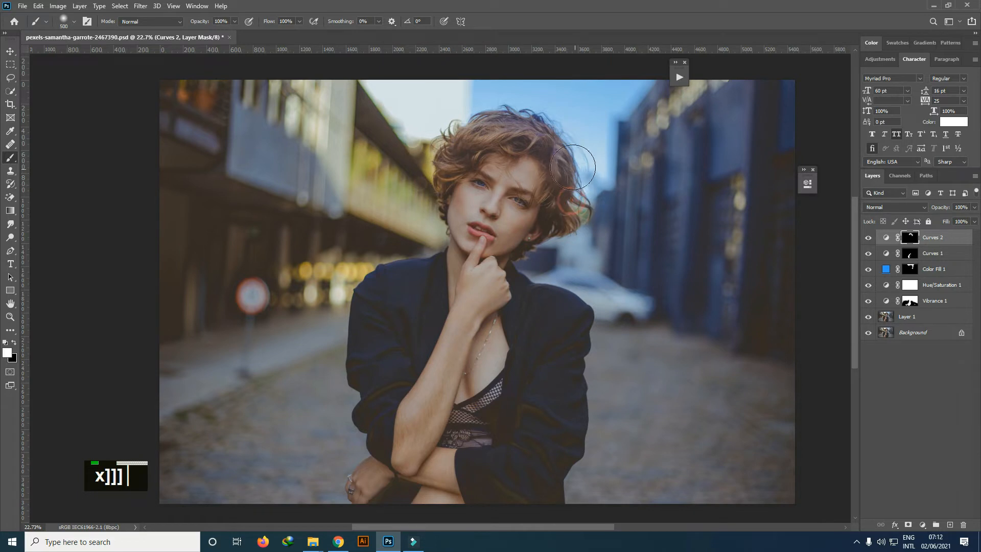
Paint black on the Curves 2 mask over the face and forehead to keep the brightening off the skin.
key("x")
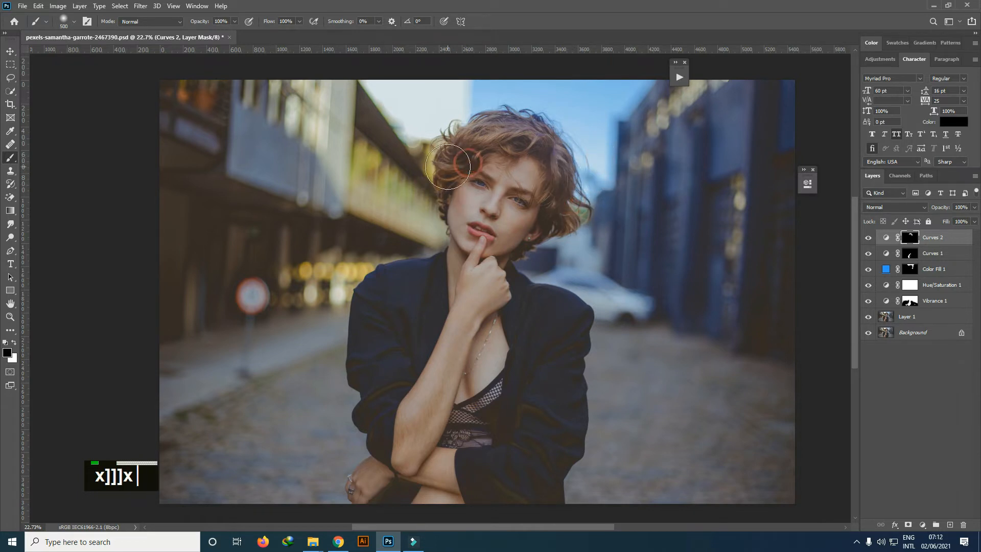
key("x")
key("x")
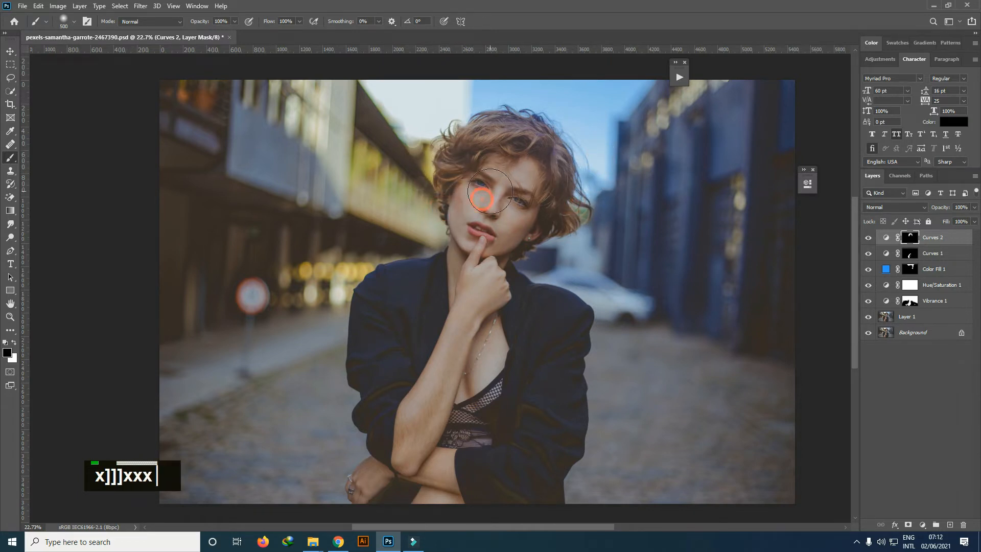
double_click(483, 198)
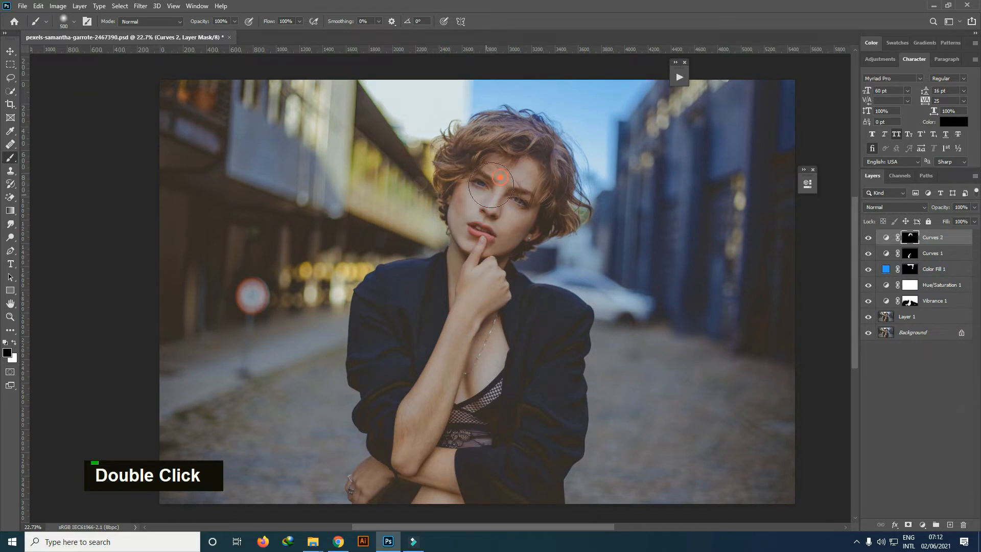
scroll(490, 187, "down", 1)
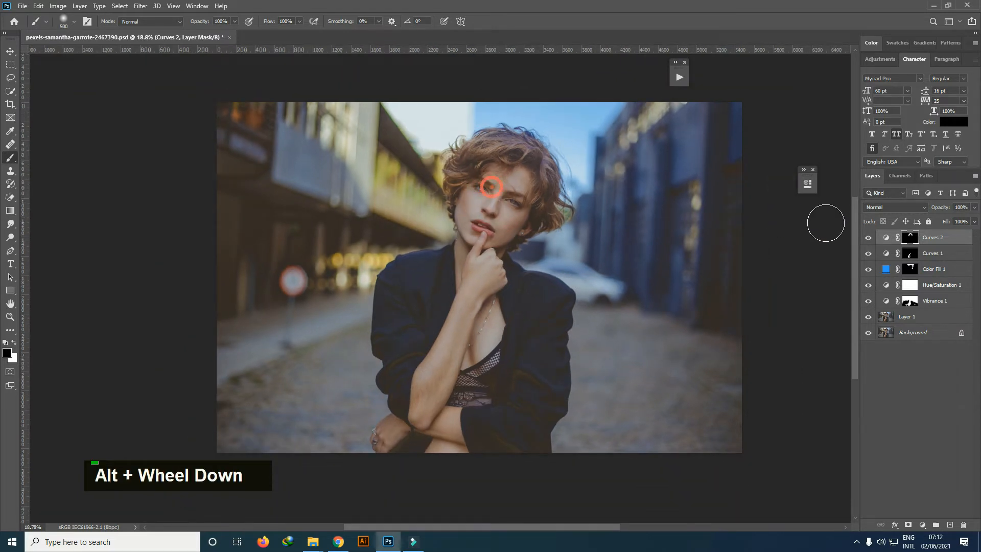
double_click(486, 173)
key("x")
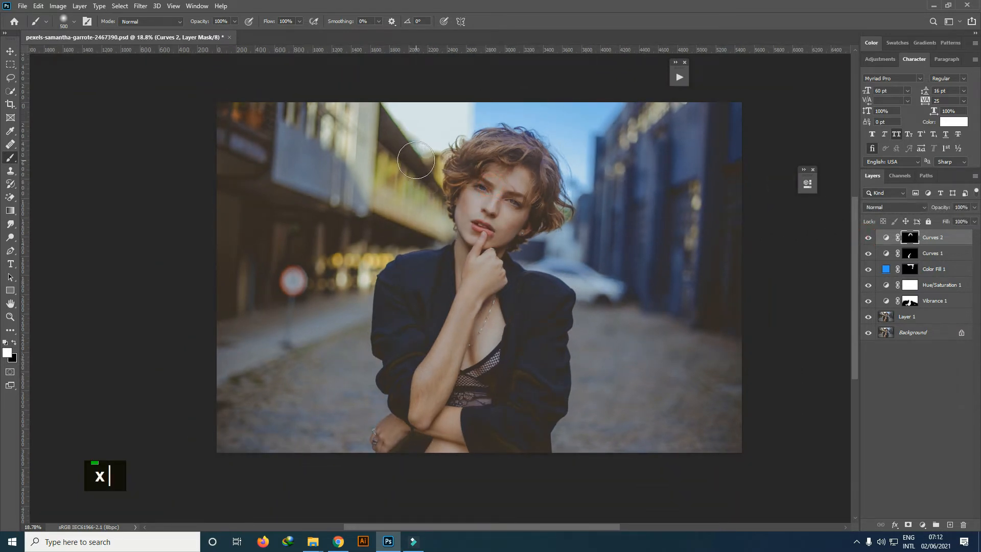
Compare the hair with the Curves 2 layer off and on.
key("x")
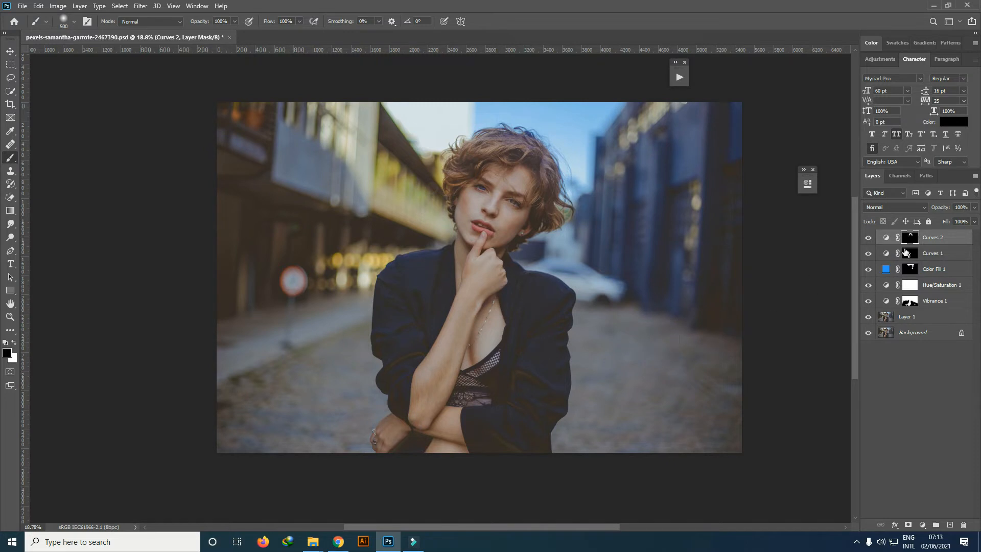
double_click(868, 239)
Add a Solid Color fill layer above Curves 2 in orange d97533.
right_click(921, 525)
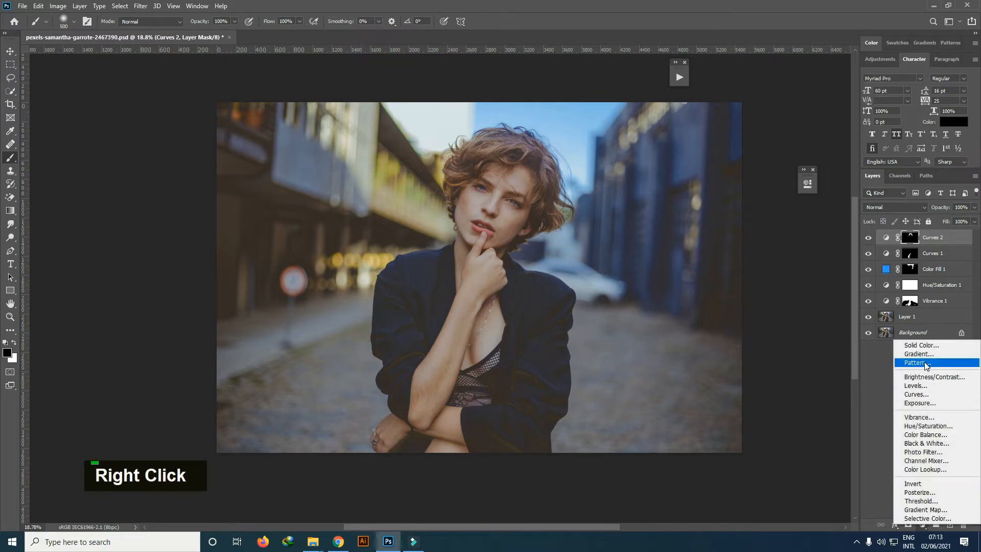
left_click(922, 345)
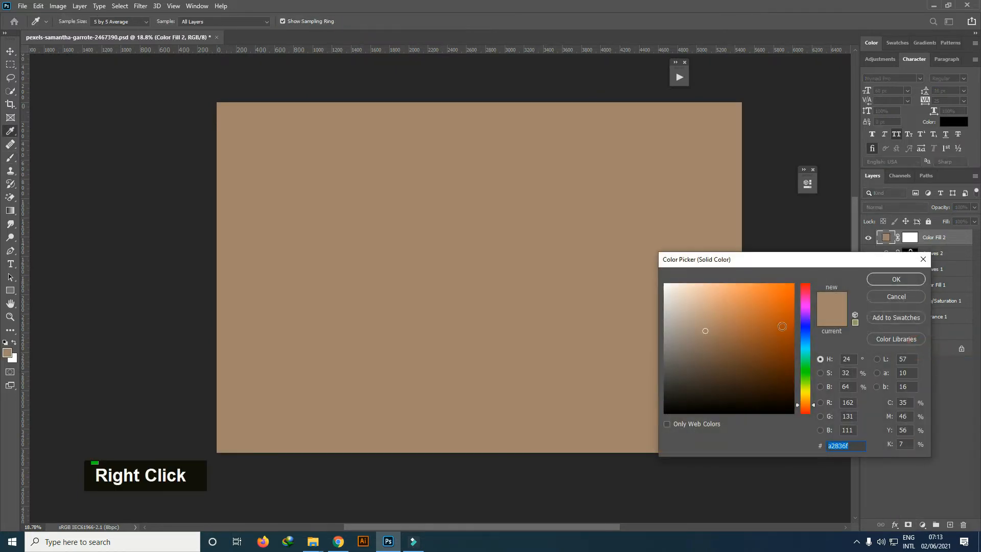
left_click(757, 300)
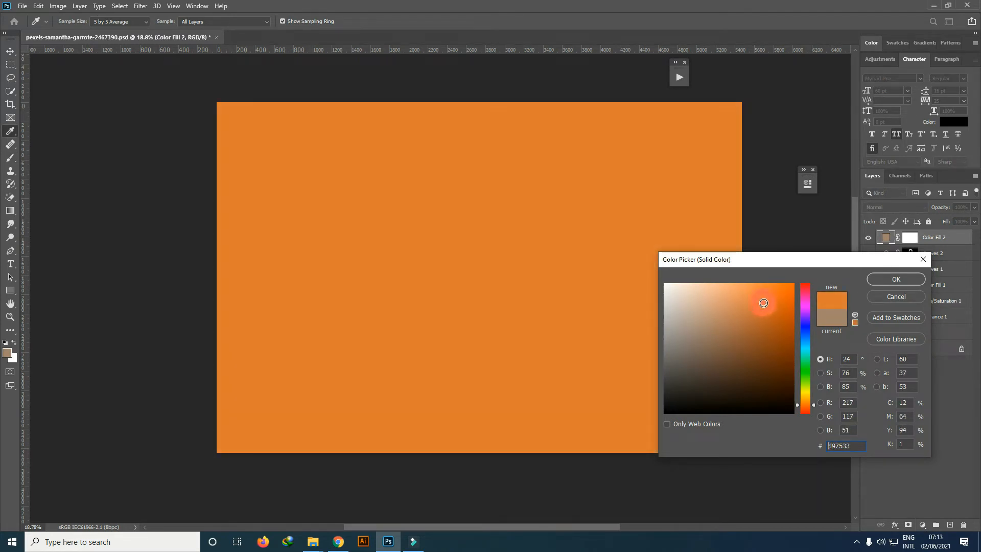
left_click(895, 279)
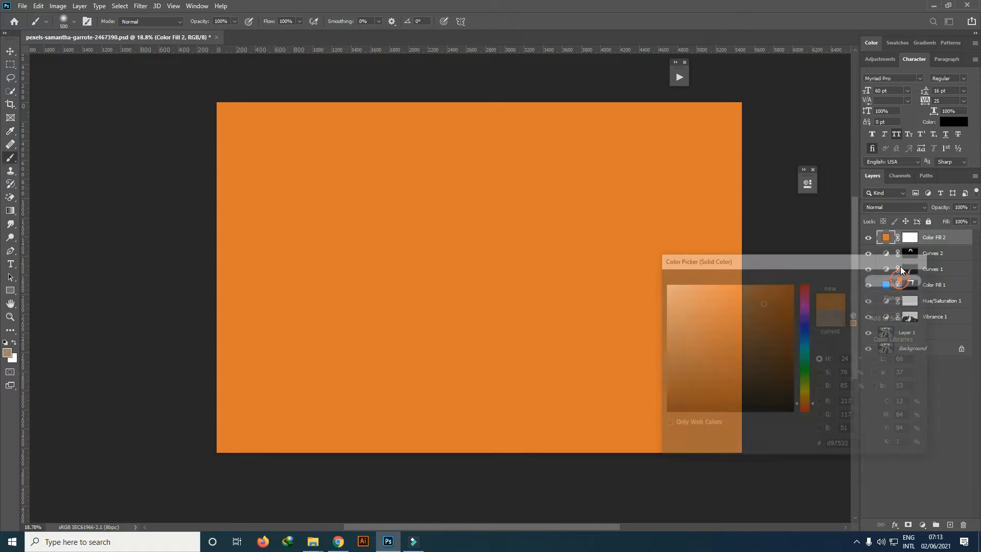
Set the orange Color Fill 2 layer's blend mode to Soft Light and invert its mask to black.
left_click(896, 208)
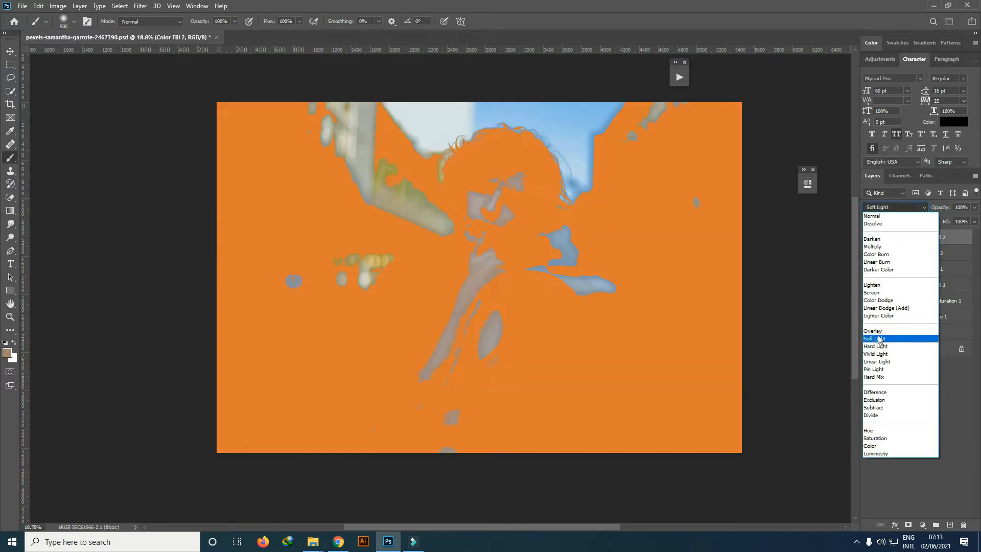
left_click(879, 338)
left_click(908, 238)
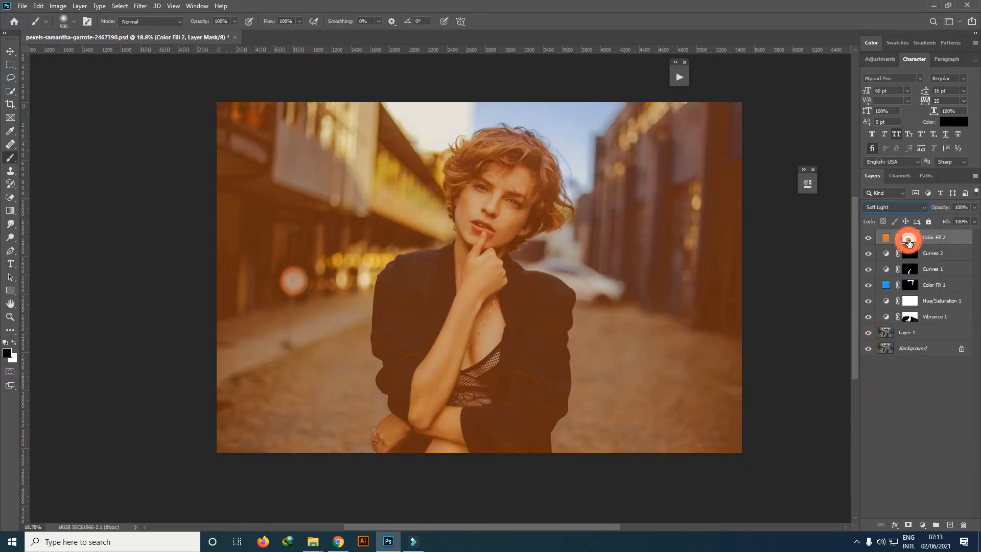
key("ctrl+i")
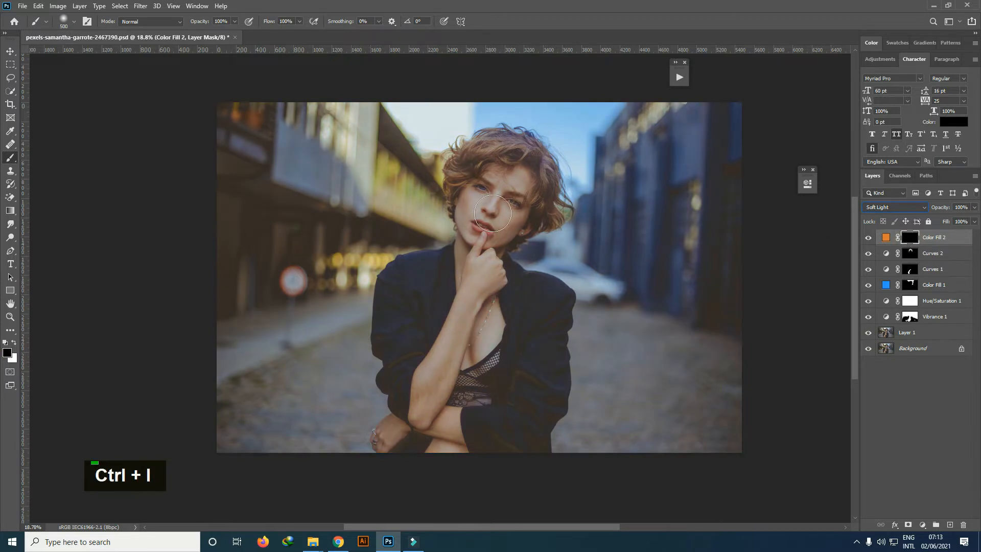
Paint white on the Color Fill 2 mask over the face, chest and arms with the 500 px soft brush.
scroll(482, 232, "up", 1, "alt")
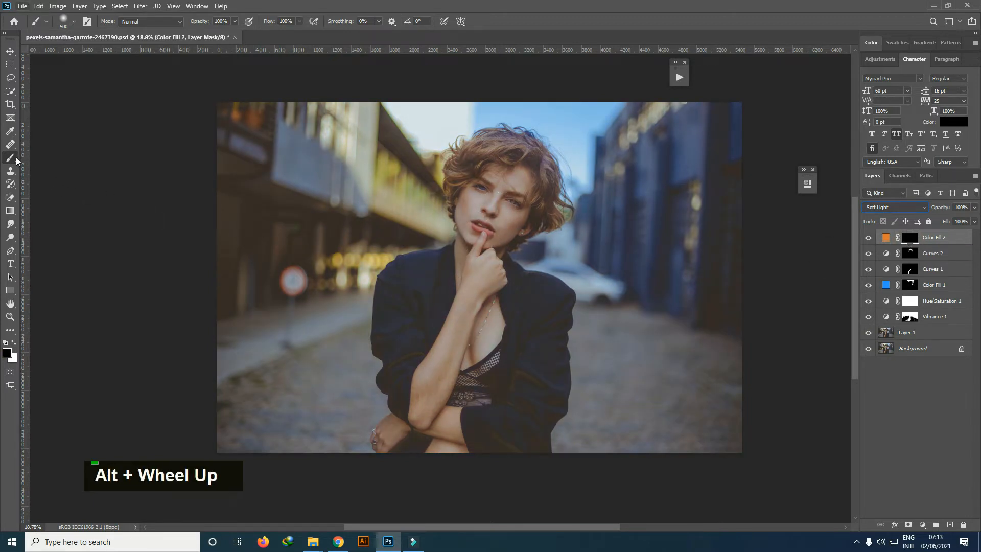
scroll(482, 238, "up", 1, "alt")
key("x")
scroll(489, 235, "up", 1, "alt")
double_click(313, 239)
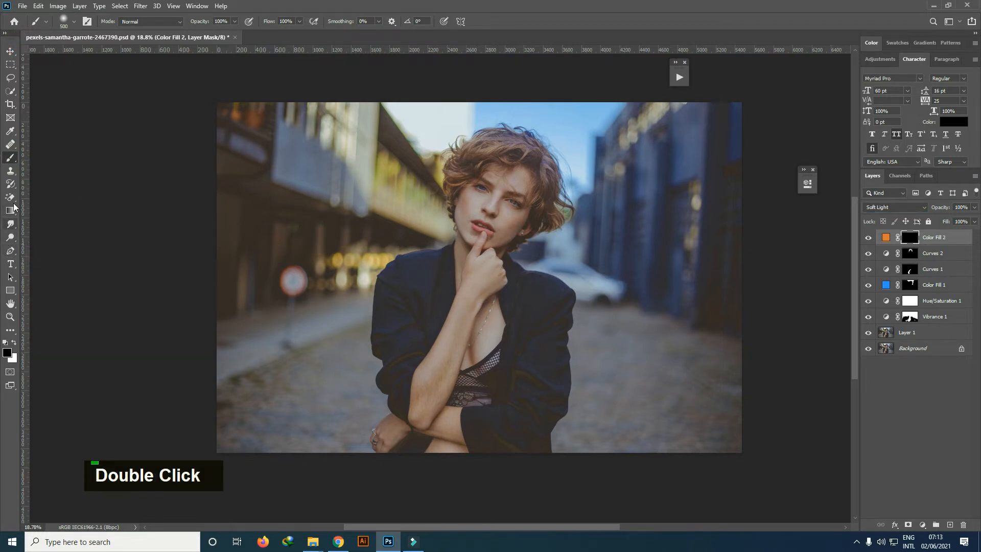
left_click(14, 343)
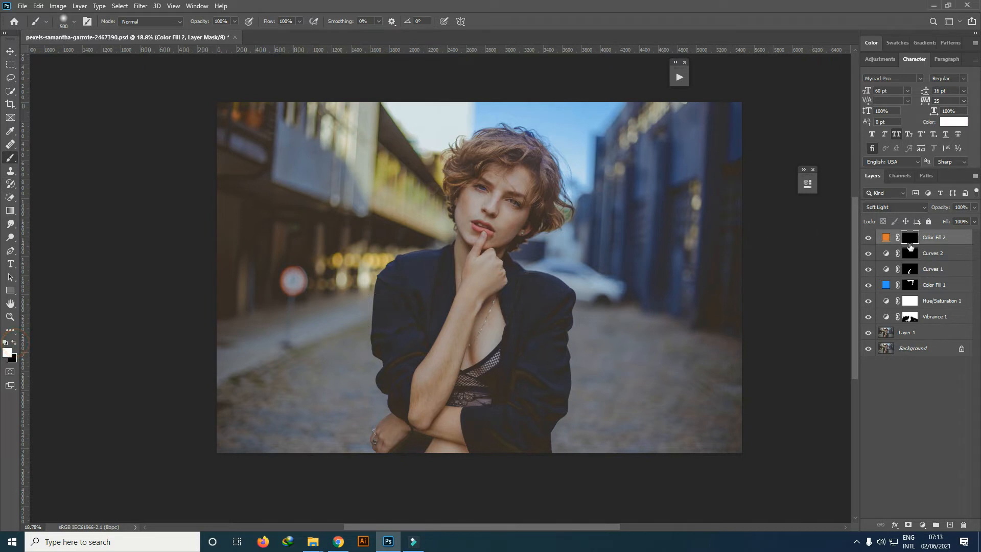
scroll(447, 269, "up", 1)
mouse_move(510, 218)
left_mouse_down()
mouse_move(506, 183)
mouse_move(492, 201)
left_mouse_up()
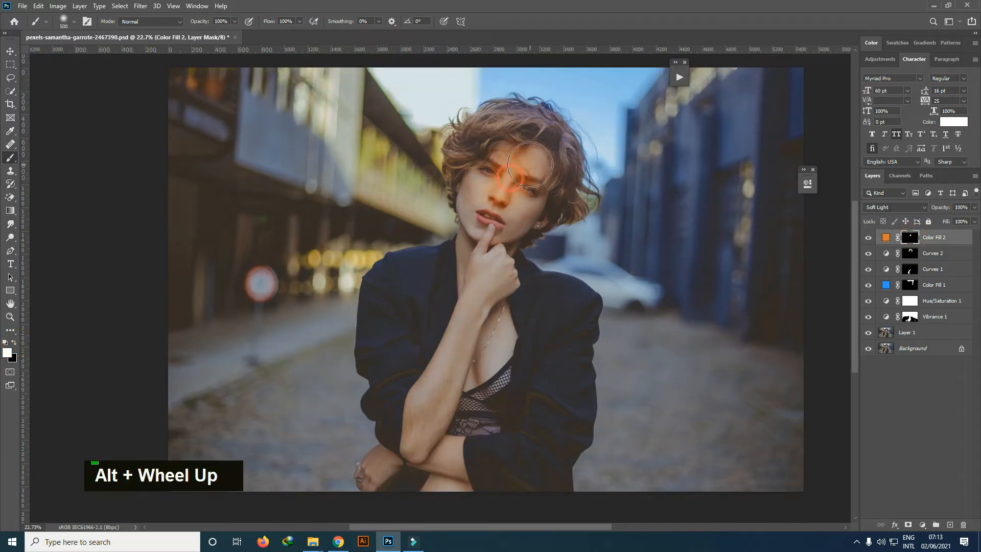
double_click(482, 200)
mouse_move(482, 200)
left_mouse_down()
mouse_move(485, 286)
mouse_move(452, 367)
mouse_move(435, 455)
left_mouse_up()
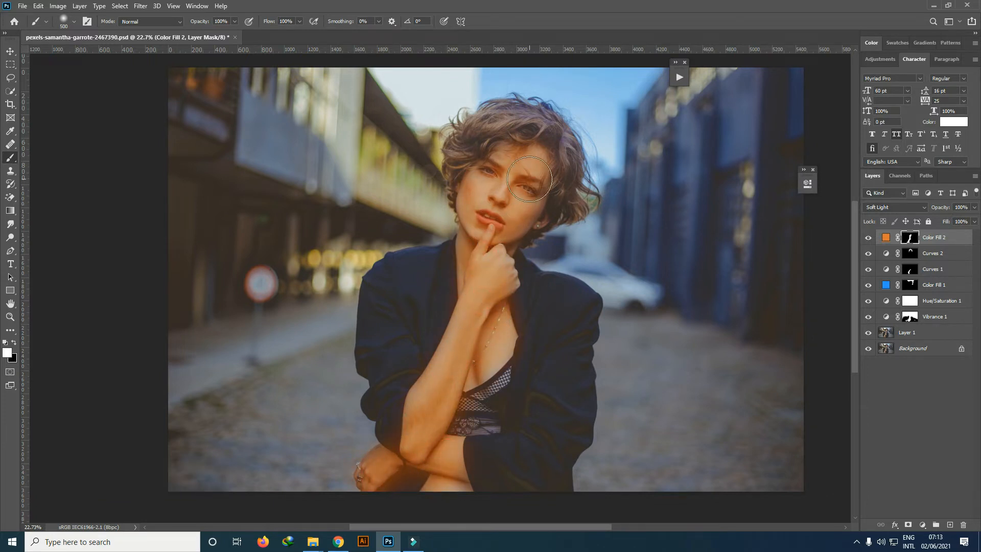
Reduce the brush to 200 px and paint black on the Color Fill 2 mask over the hair and the jacket's neckline.
key("bracketleft")
key("bracketleft")
key("bracketleft")
key("bracketleft")
key("bracketleft")
key("bracketleft")
key("bracketleft")
key("bracketleft")
key("bracketleft")
scroll(503, 143, "up", 3)
key("x")
key("bracketright")
key("bracketright")
key("bracketright")
key("bracketright")
key("bracketright")
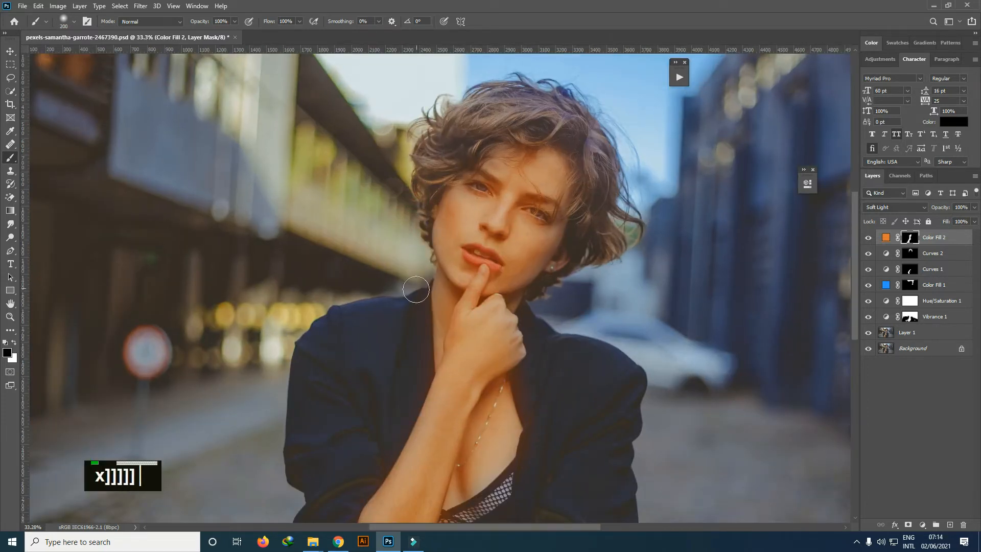
double_click(592, 168)
key("x")
double_click(534, 326)
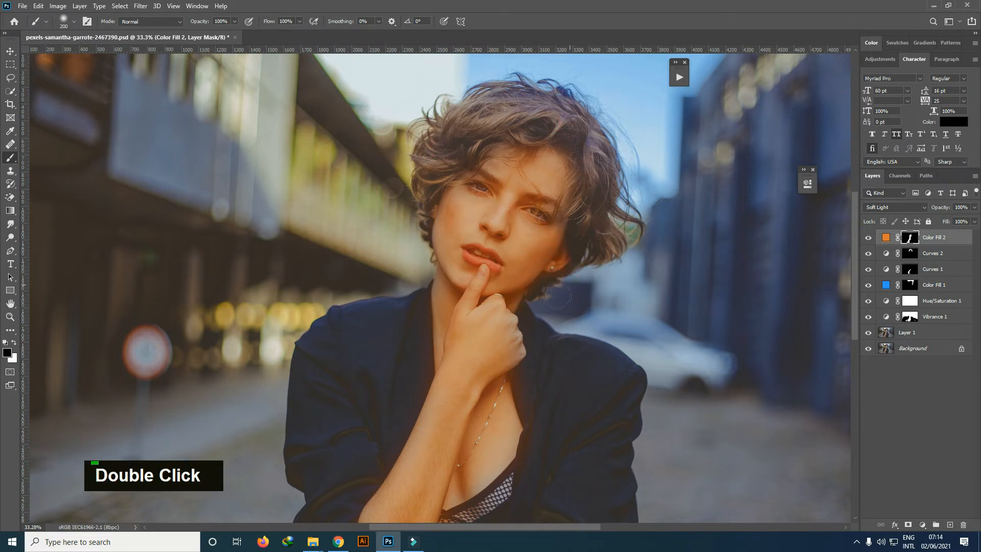
key("x")
scroll(535, 358, "down", 1)
double_click(535, 361)
Paint black on the Color Fill 2 mask over the lace top, using smaller brushes of about 40 to 80 px.
scroll(534, 424, "down", 3)
key("x")
key("x")
key("x")
key("x")
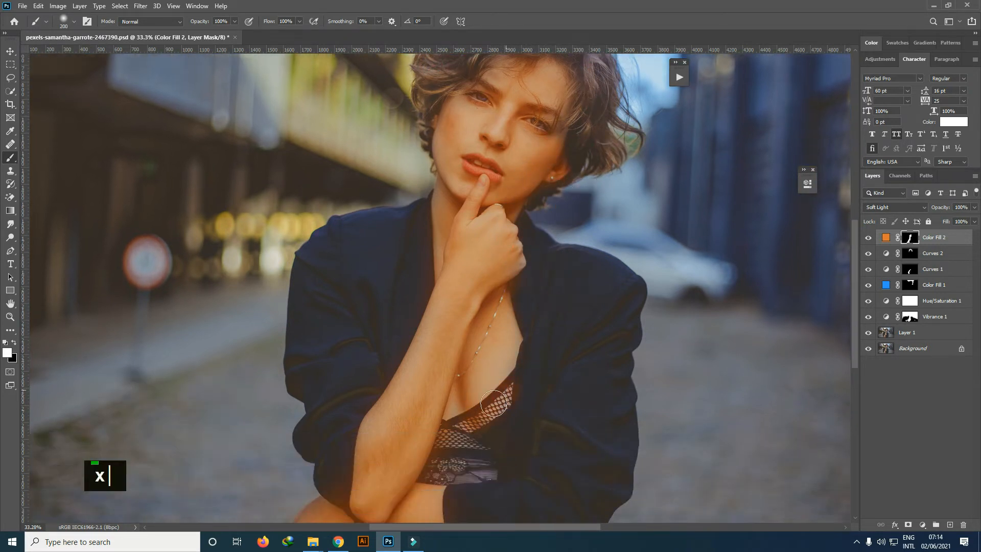
key("bracketleft")
double_click(487, 398)
key("bracketleft")
key("bracketleft")
key("bracketleft")
key("bracketleft")
key("bracketleft")
key("bracketleft")
key("bracketleft")
key("bracketleft")
key("bracketleft")
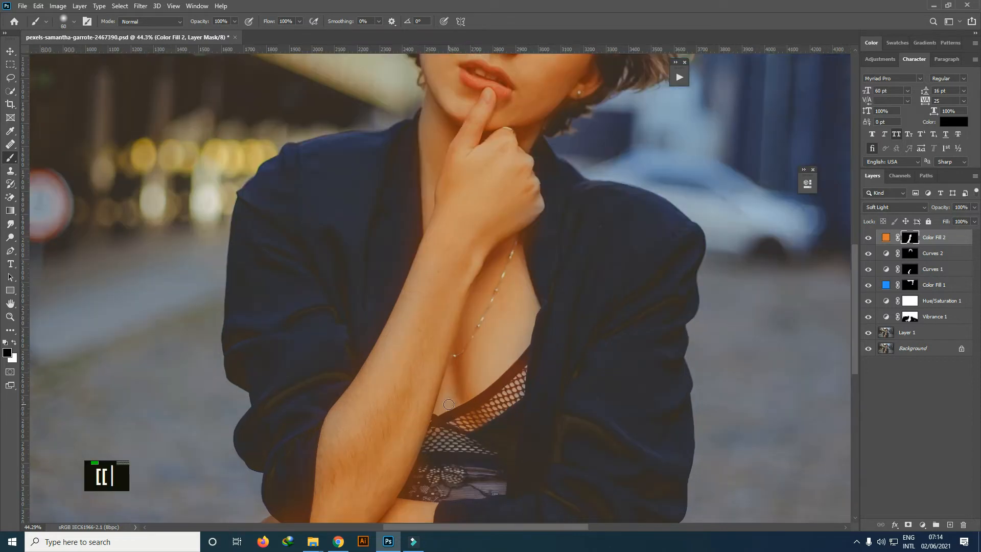
double_click(498, 390)
scroll(475, 398, "down", 2)
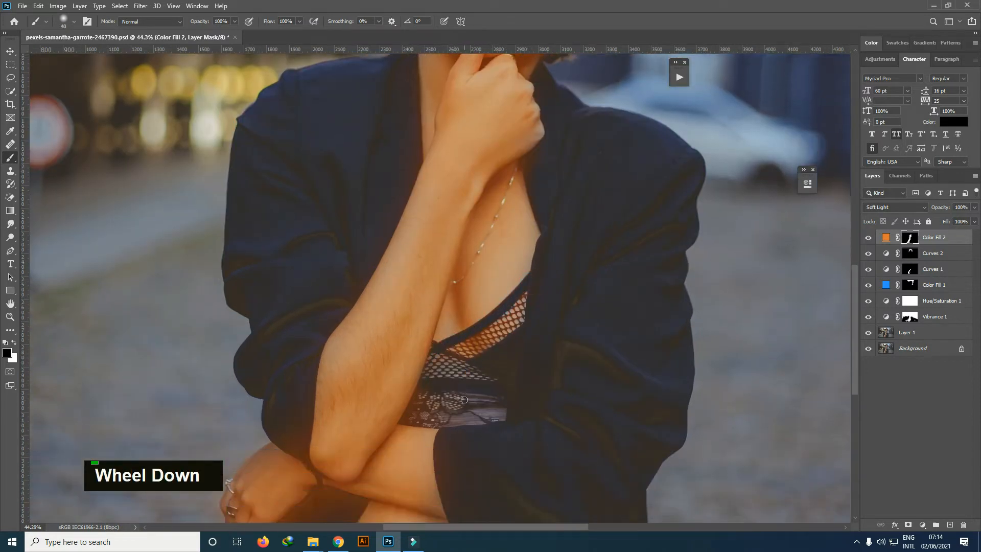
key("bracketright")
key("bracketright")
key("bracketright")
key("bracketright")
double_click(424, 397)
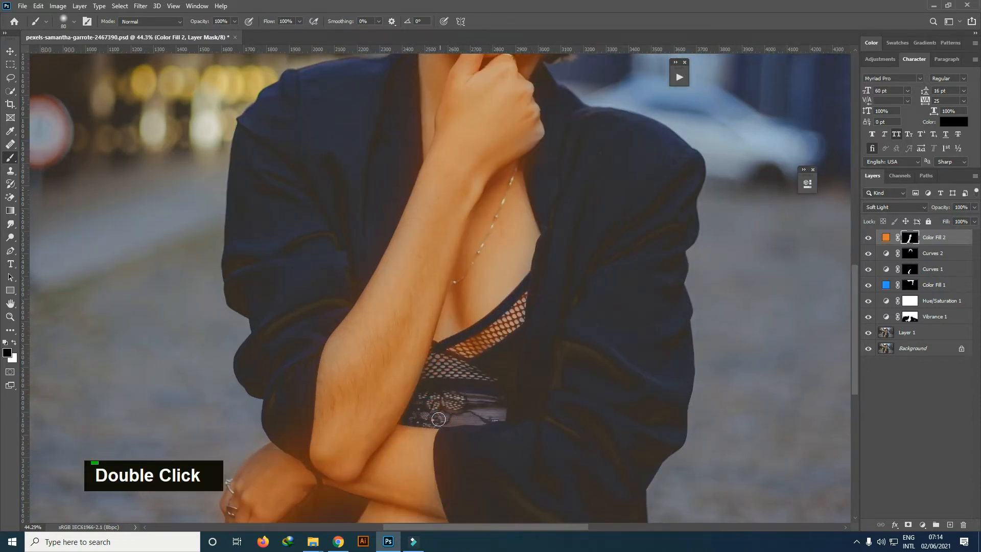
With a 175 px brush, mask the orange off the gap below the forearm and paint it back over the bare waist.
scroll(350, 447, "down", 2)
scroll(337, 441, "down", 1, "alt")
key("bracketright")
key("bracketright")
key("bracketright")
key("bracketright")
key("bracketright")
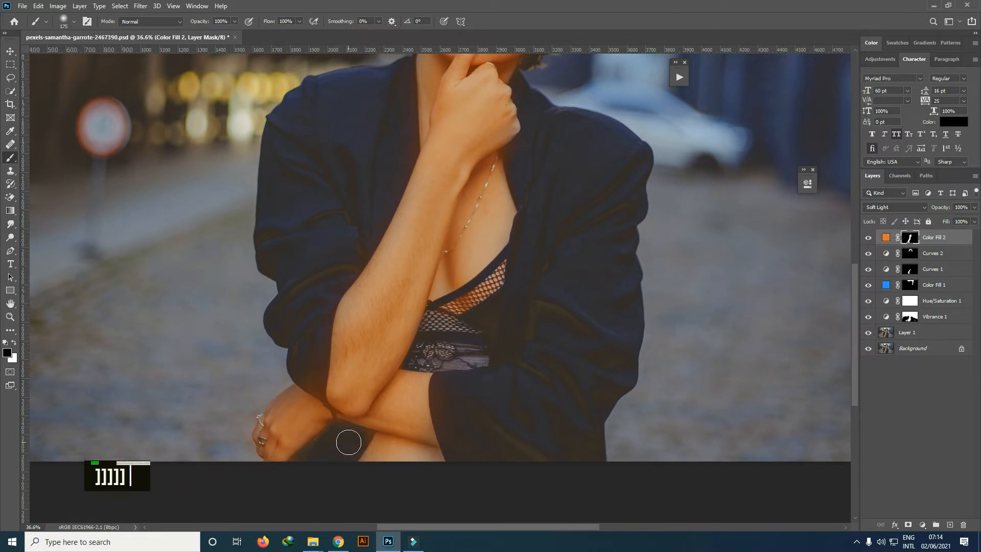
key("x")
scroll(348, 442, "down", 2, "alt")
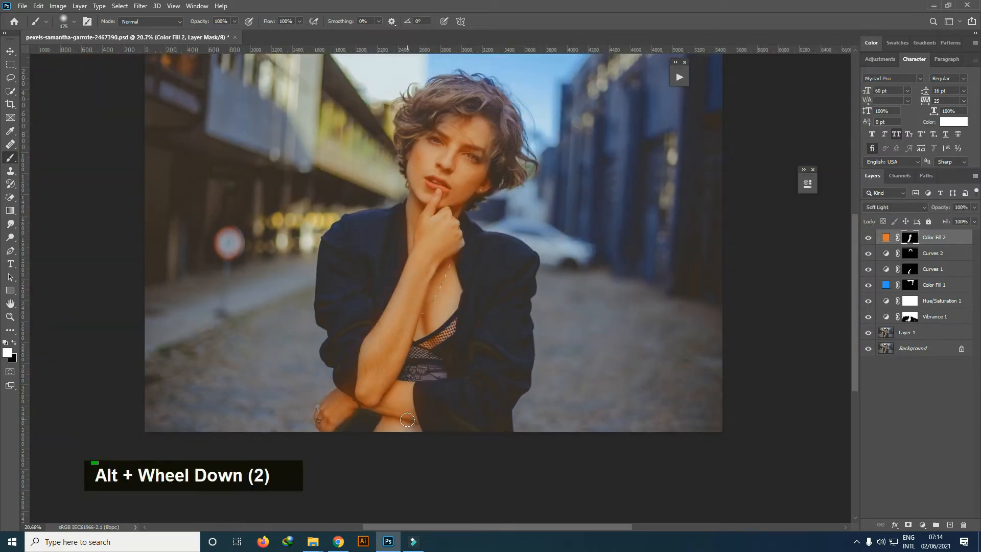
double_click(407, 419)
scroll(661, 239, "down", 1, "alt")
Change Color Fill 2's color to d98d33, set its opacity to 25% and compare the skin with the layer off and on.
double_click(885, 237)
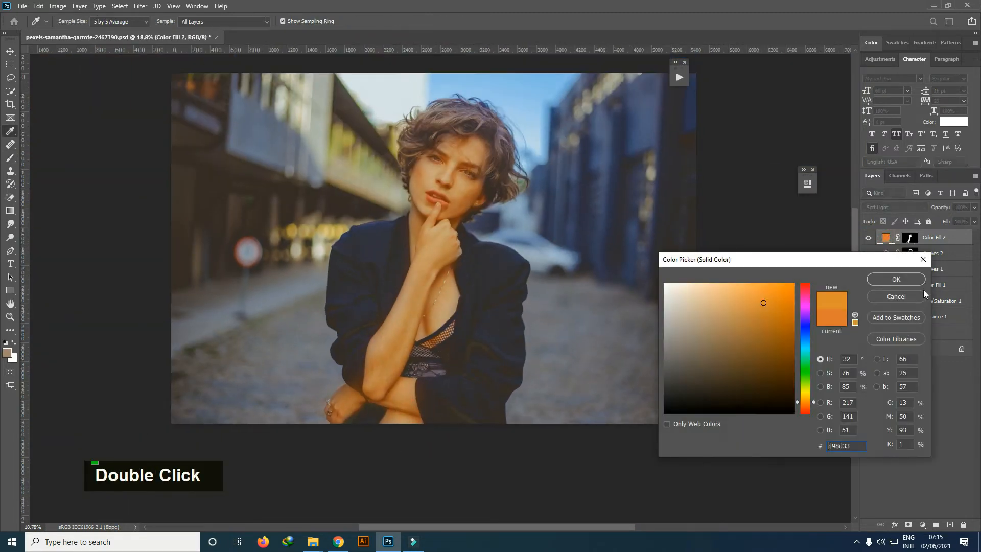
left_click(895, 279)
double_click(956, 207)
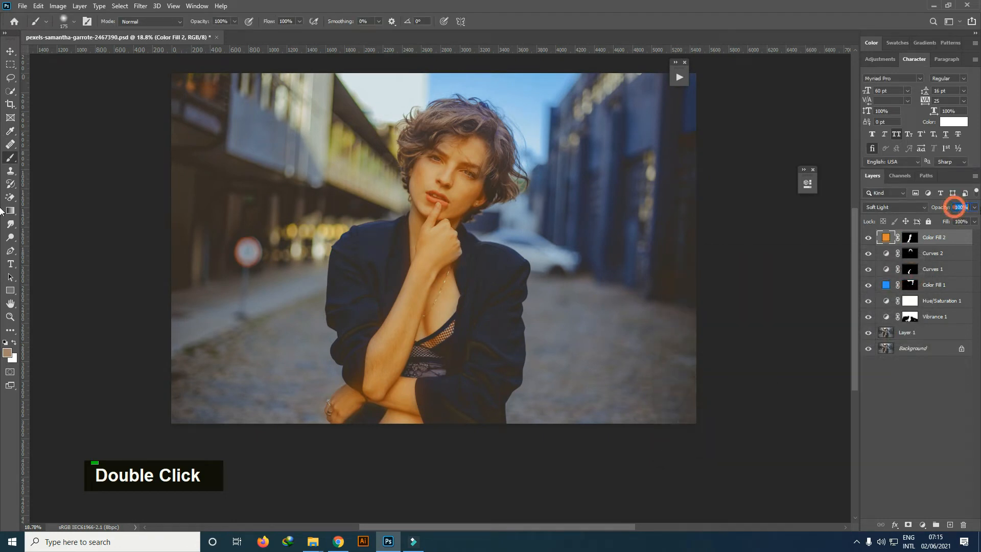
type("25")
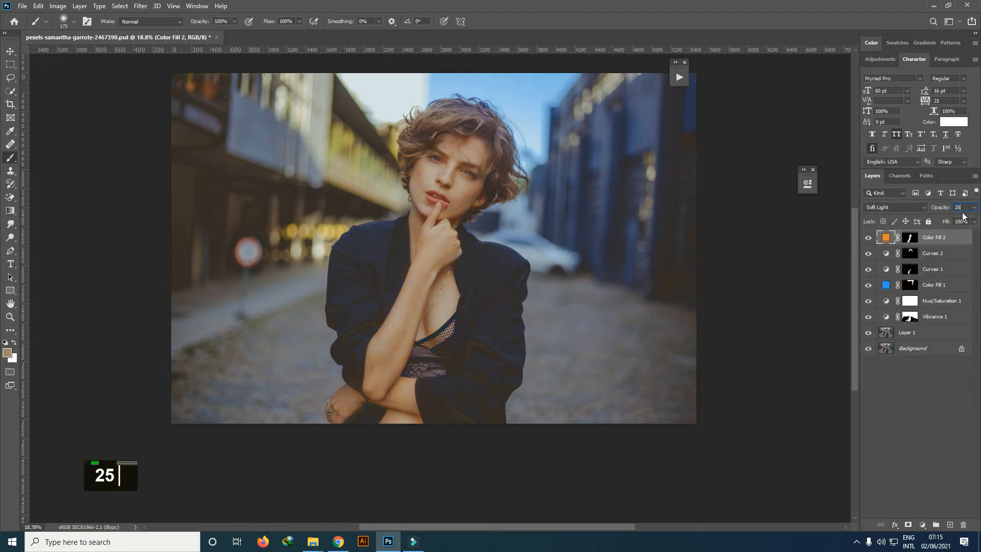
key("Return")
left_click(868, 238)
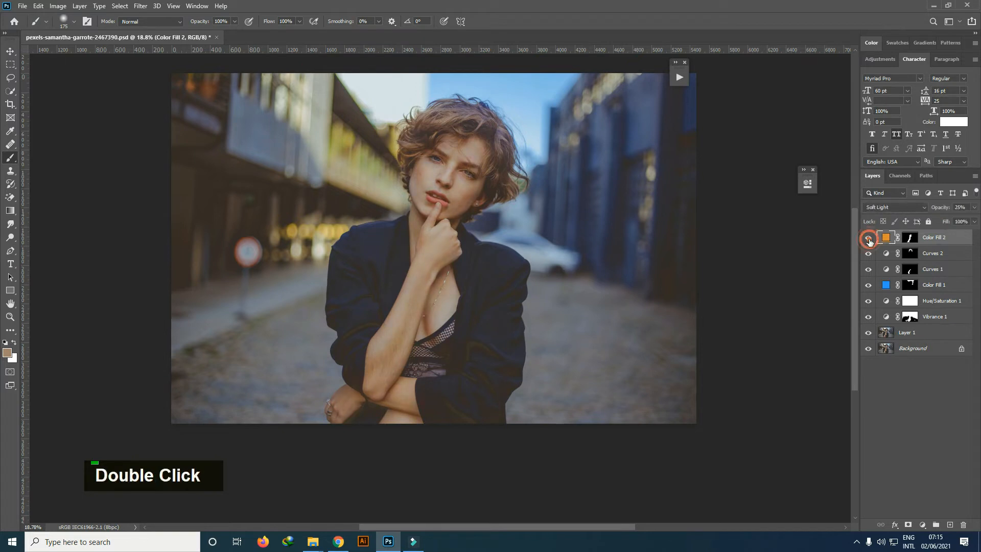
Shift Color Fill 2 to the redder orange d96e33 and set the layer's opacity to 38%.
double_click(885, 237)
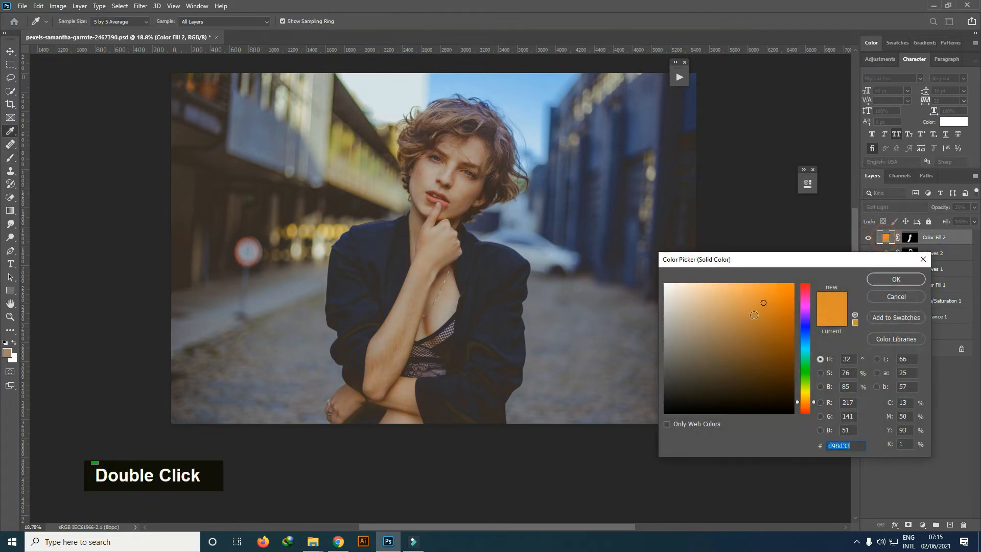
left_click_drag(814, 405, 814, 406)
left_click(895, 279)
left_click_drag(938, 208, 940, 207)
double_click(885, 236)
left_click_drag(813, 402, 817, 407)
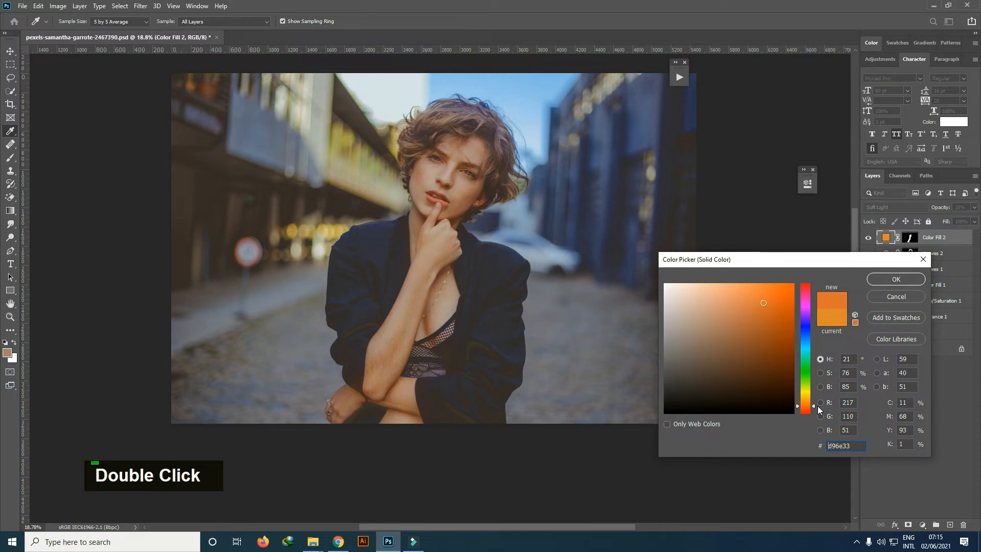
left_click(897, 284)
Examine the skin tone across the portrait and compare it with Color Fill 2 off and on.
scroll(422, 224, "down", 1)
scroll(431, 205, "up", 1)
scroll(430, 205, "up", 1)
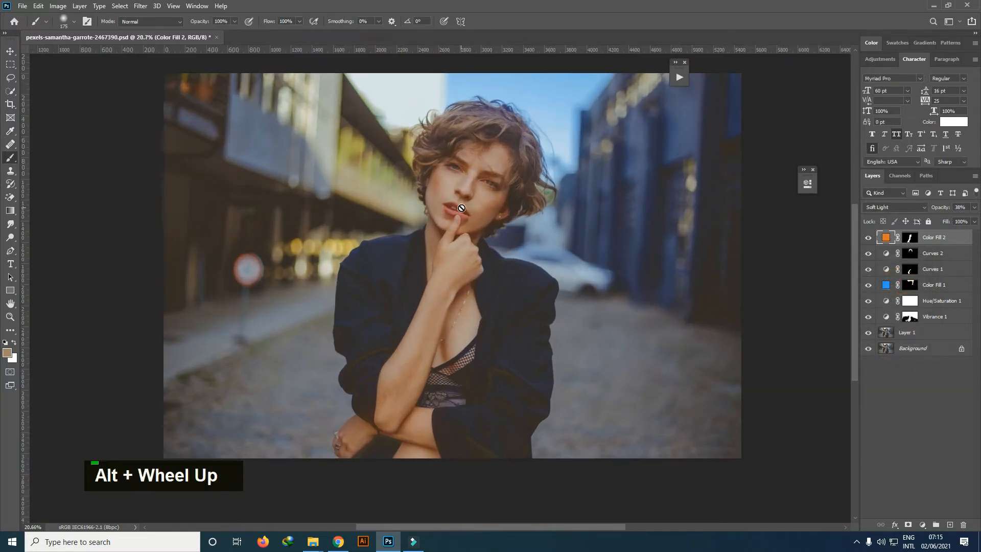
scroll(478, 208, "down", 1)
left_click(867, 243)
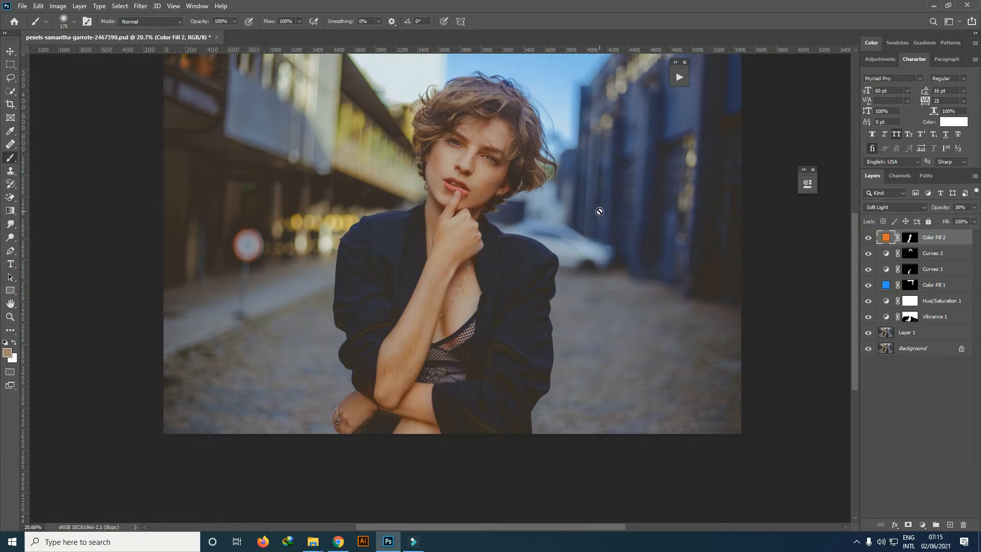
scroll(587, 210, "up", 1)
scroll(568, 215, "up", 2)
scroll(542, 217, "down", 1)
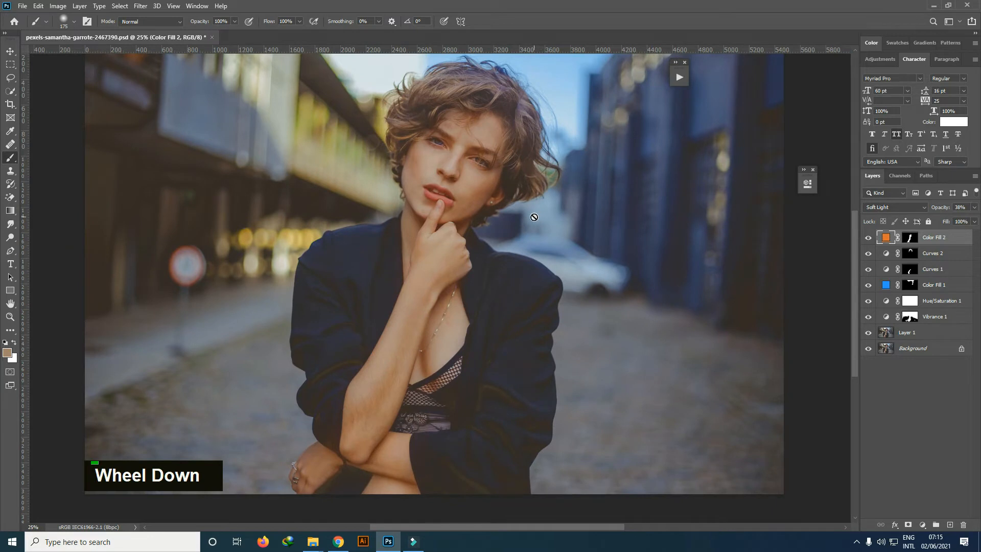
scroll(539, 207, "up", 1)
scroll(645, 215, "down", 1)
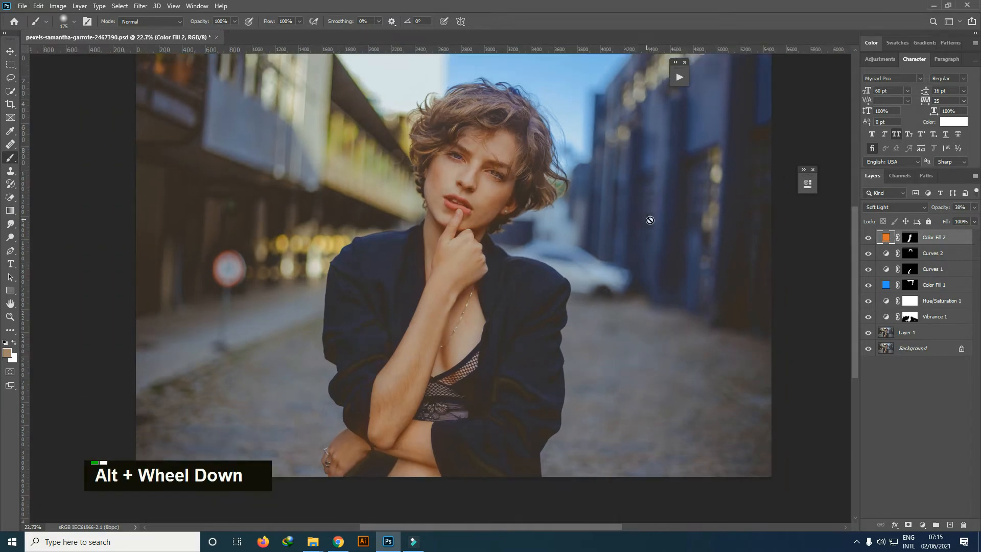
left_click(868, 238)
left_click(868, 238)
On Color Fill 2's mask, paint the orange off the hair-covered eye and back over it with a 50 px brush.
left_click(909, 237)
scroll(480, 198, "up", 5)
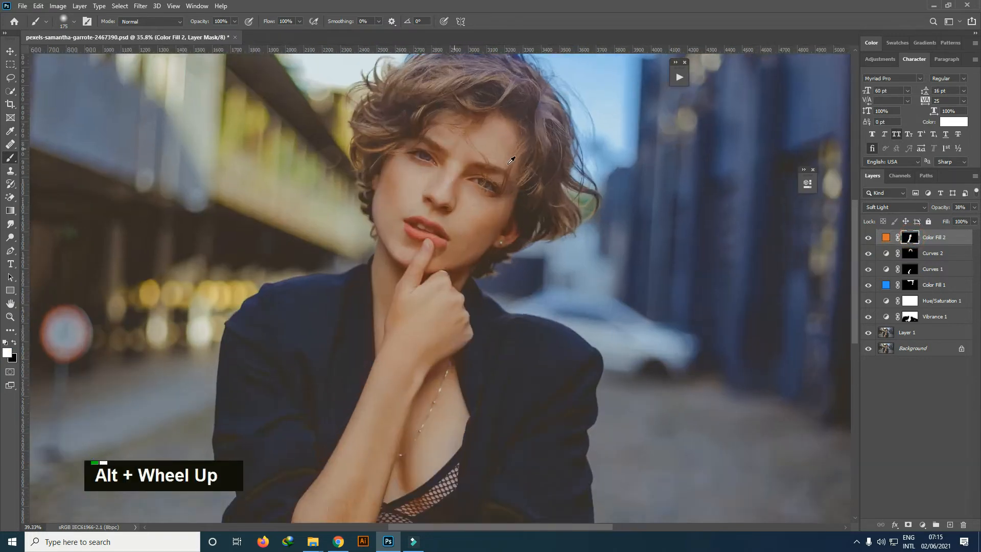
key("bracketleft")
key("bracketleft")
key("bracketleft")
key("bracketleft")
key("bracketleft")
key("bracketleft")
key("bracketleft")
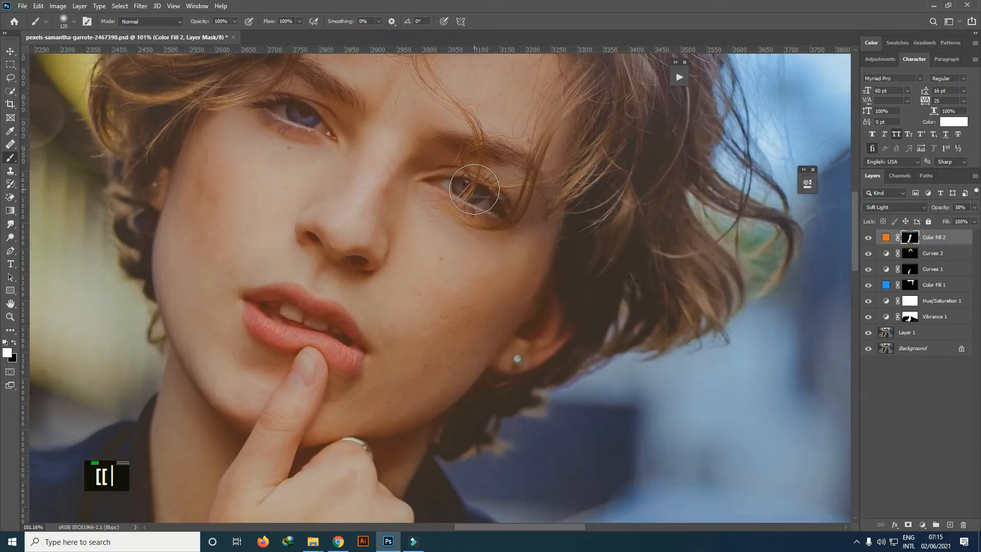
key("bracketleft")
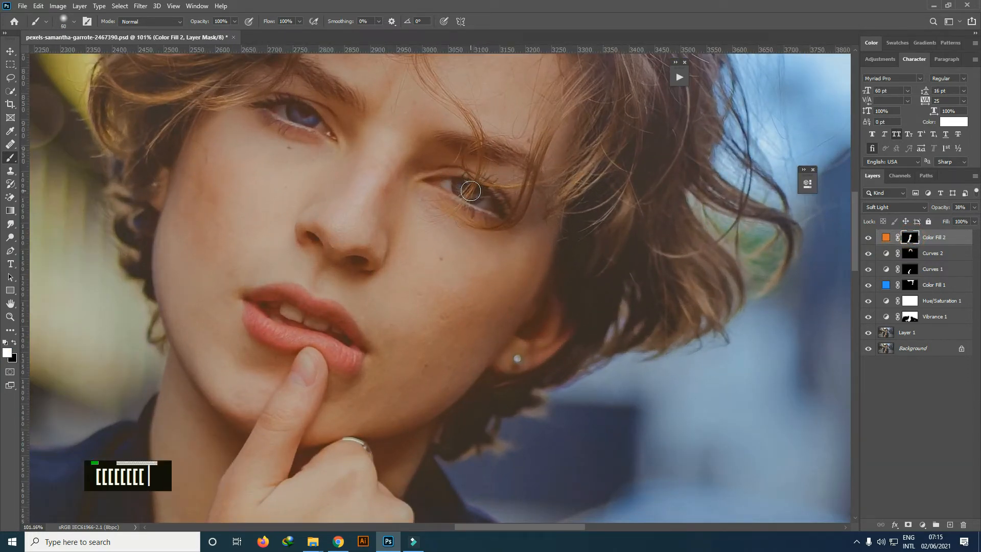
scroll(471, 191, "up", 2)
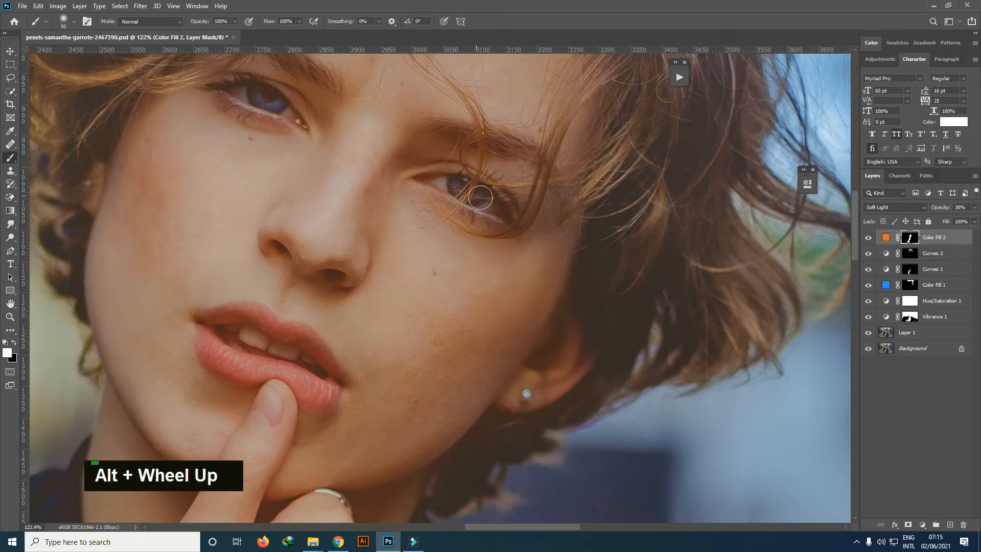
key("x")
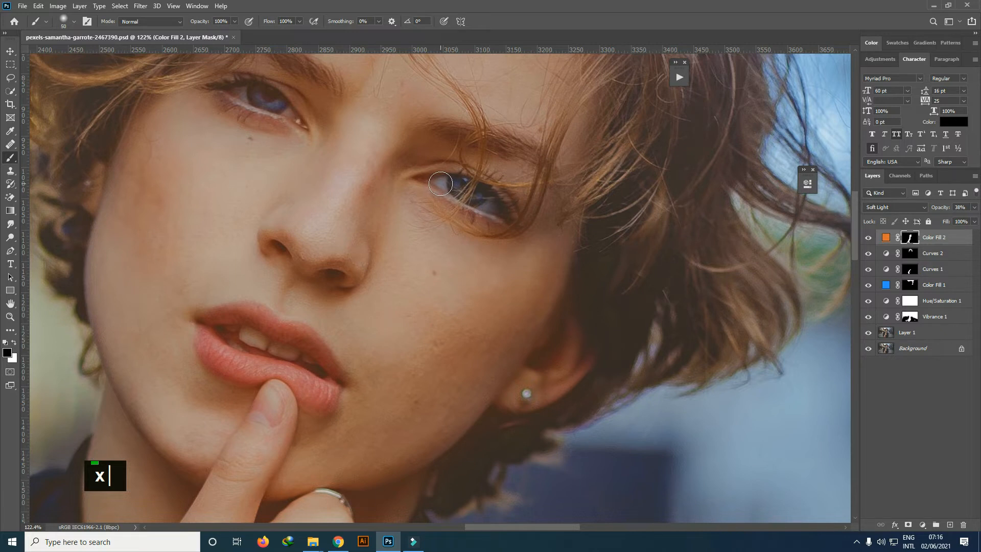
key("x")
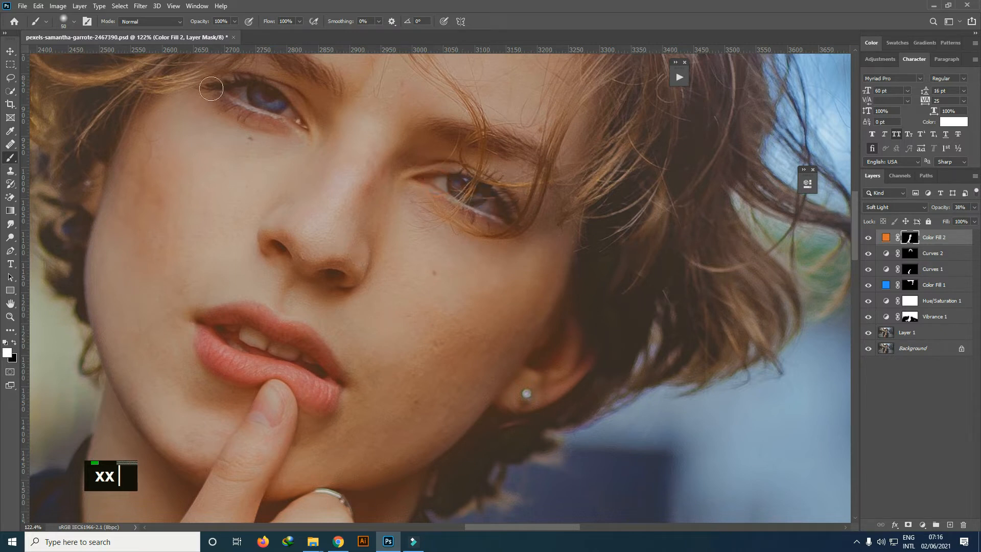
Fade the last brush stroke on Color Fill 2's mask to 32% opacity.
left_click(62, 7)
mouse_move(40, 7)
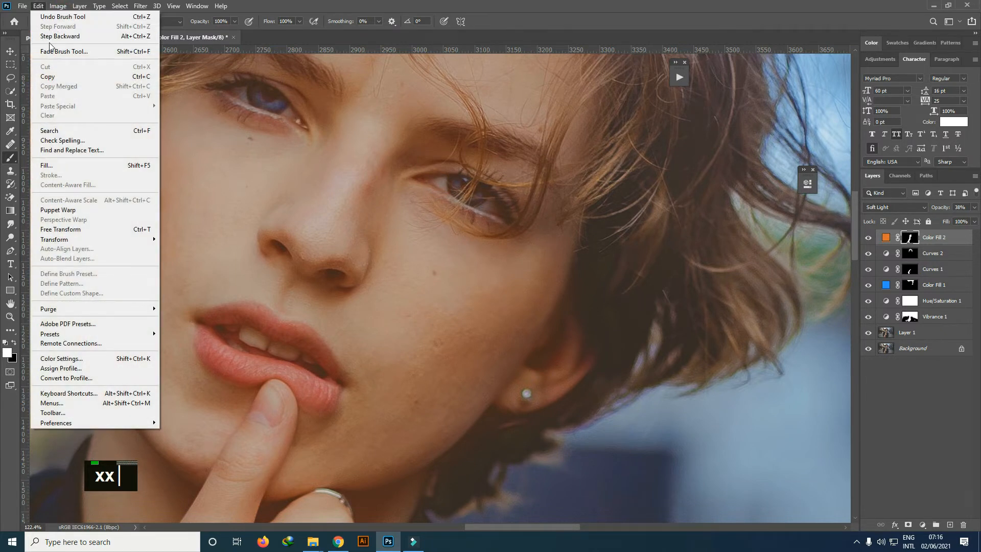
left_click(77, 52)
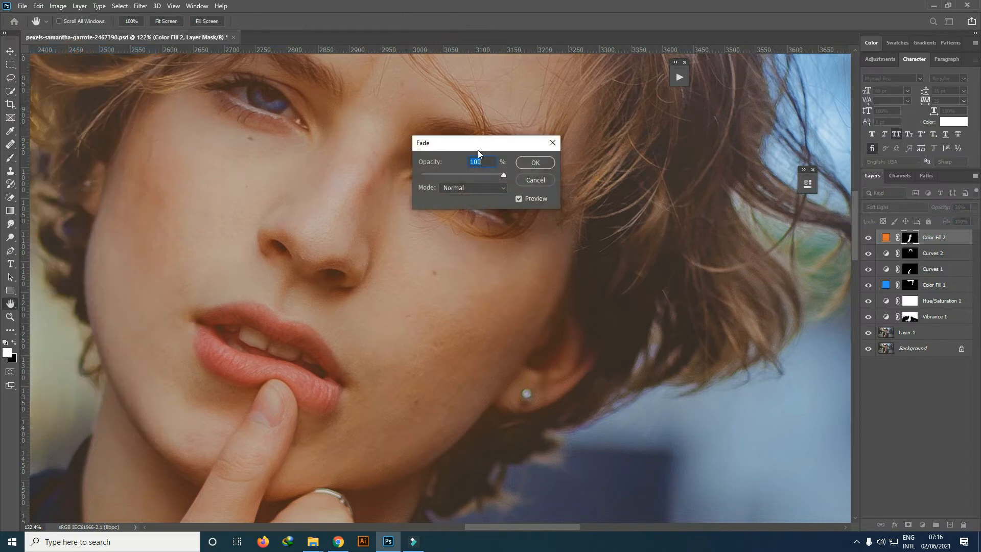
left_click_drag(476, 145, 626, 145)
left_click_drag(653, 175, 598, 175)
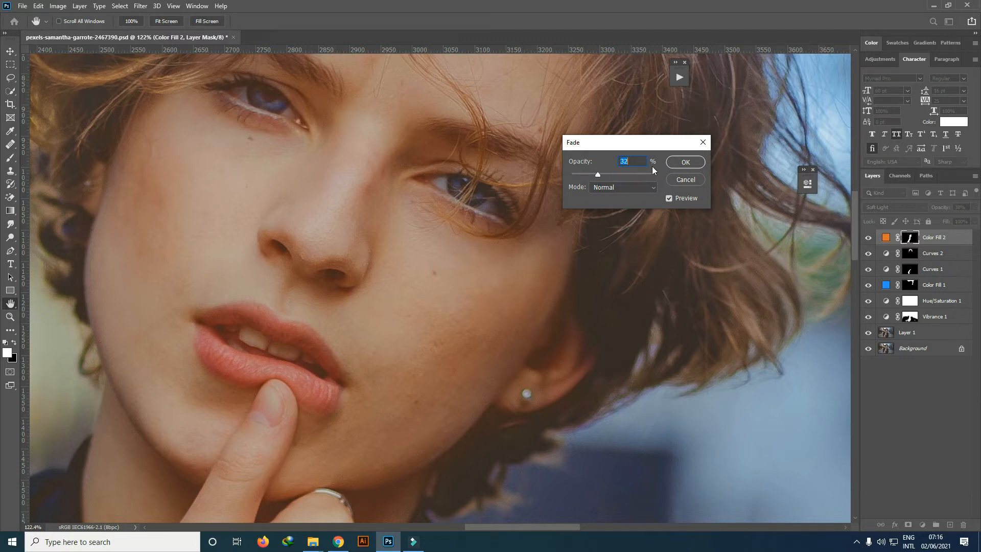
left_click(682, 163)
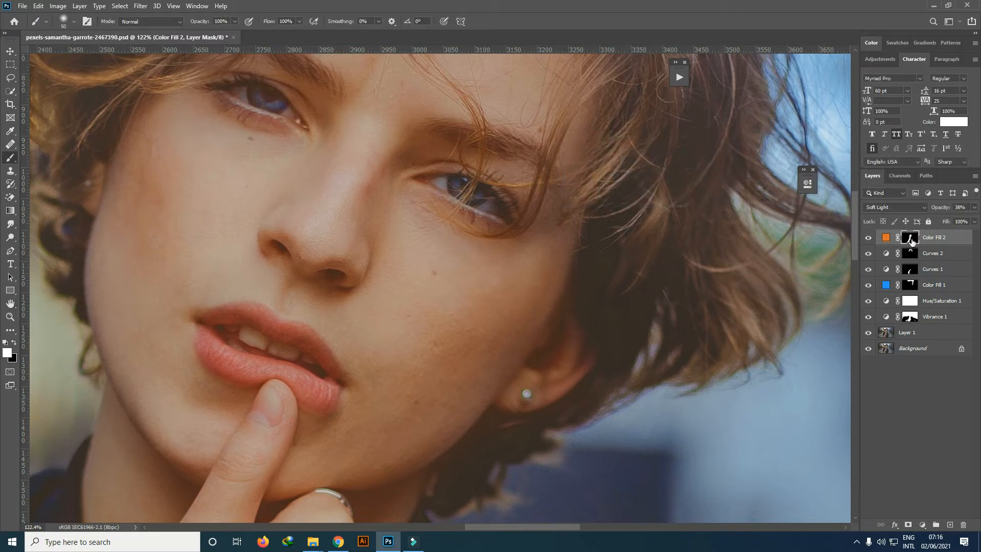
Repaint the orange mask over the other eye and fade that brush stroke to 33% opacity.
mouse_move(277, 106)
left_mouse_down()
mouse_move(255, 97)
mouse_move(290, 112)
mouse_move(236, 93)
mouse_move(296, 121)
mouse_move(220, 92)
left_mouse_up()
key("x")
key("x")
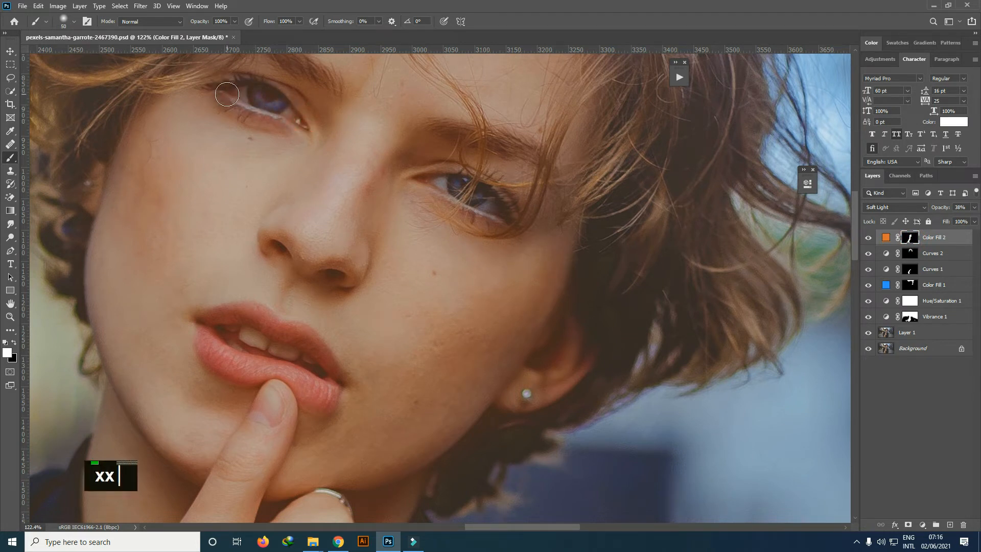
left_click(43, 9)
left_click(54, 52)
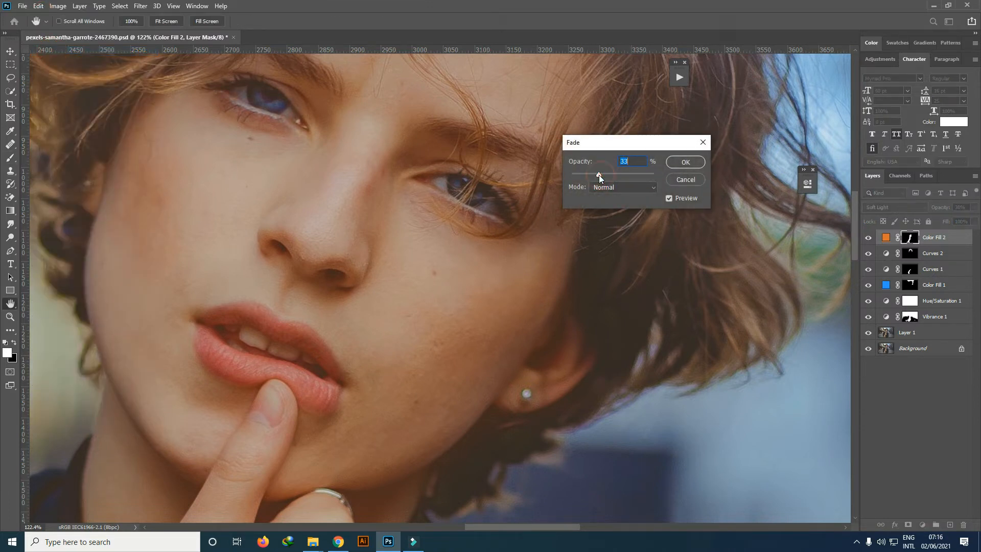
left_click(685, 162)
Add a new layer above Color Fill 2 and dab white over both irises with a 90 px soft brush.
scroll(536, 264, "down", 1, "alt")
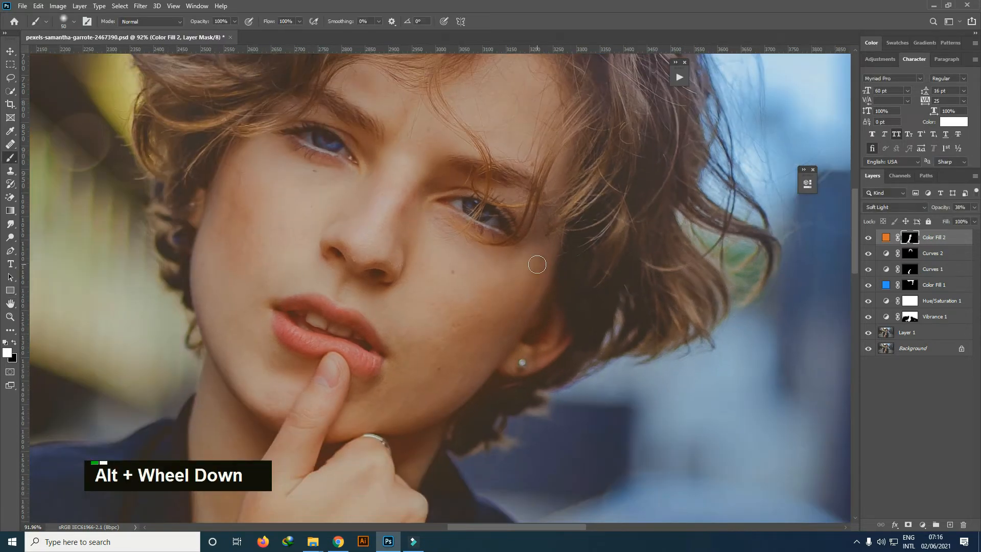
left_click(949, 524)
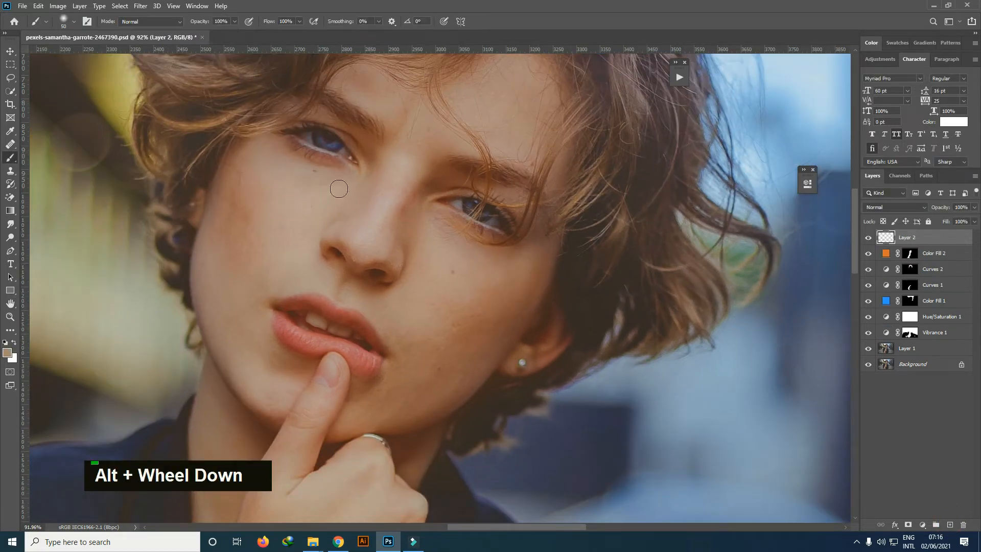
scroll(337, 118, "up", 1, "alt")
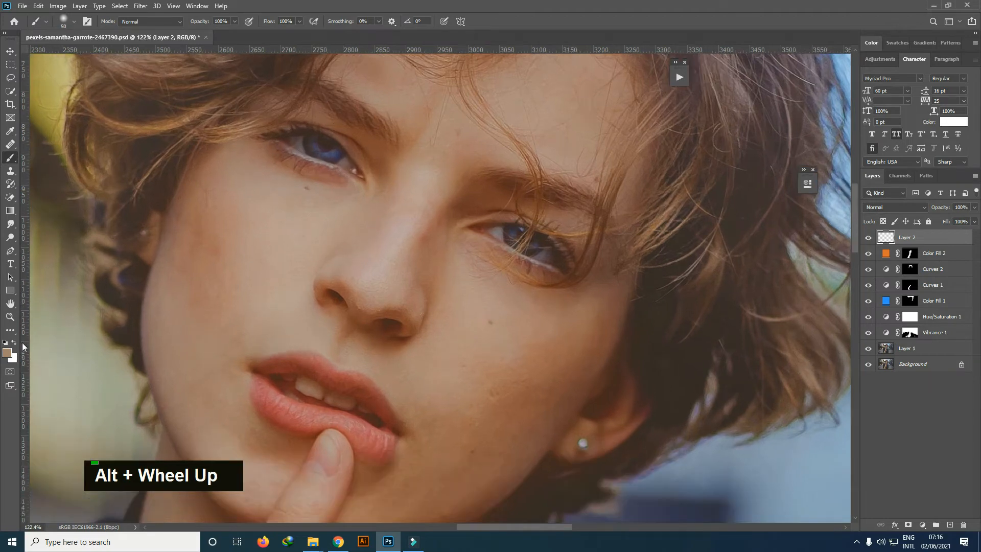
double_click(7, 345)
scroll(311, 138, "up", 1, "alt")
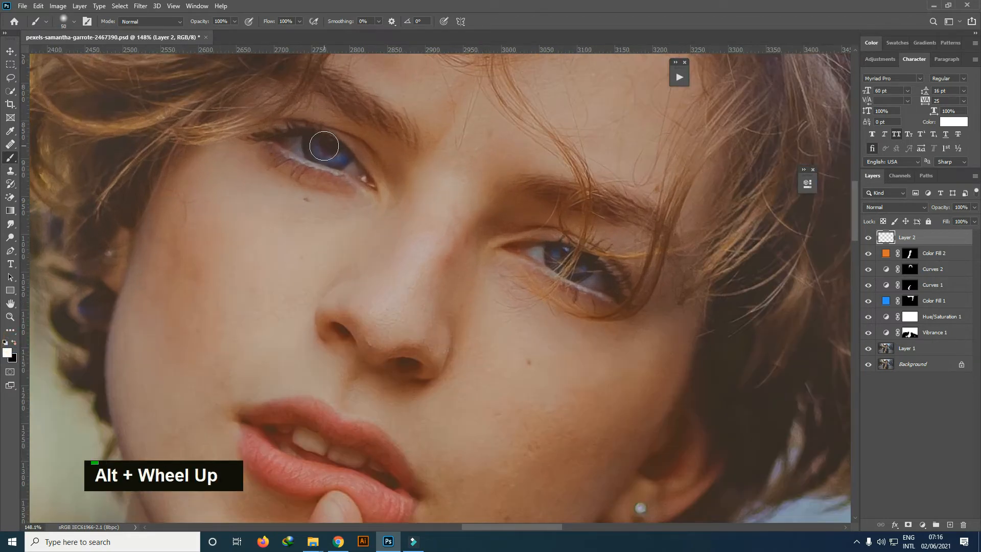
key("bracketright")
key("bracketright")
key("bracketright")
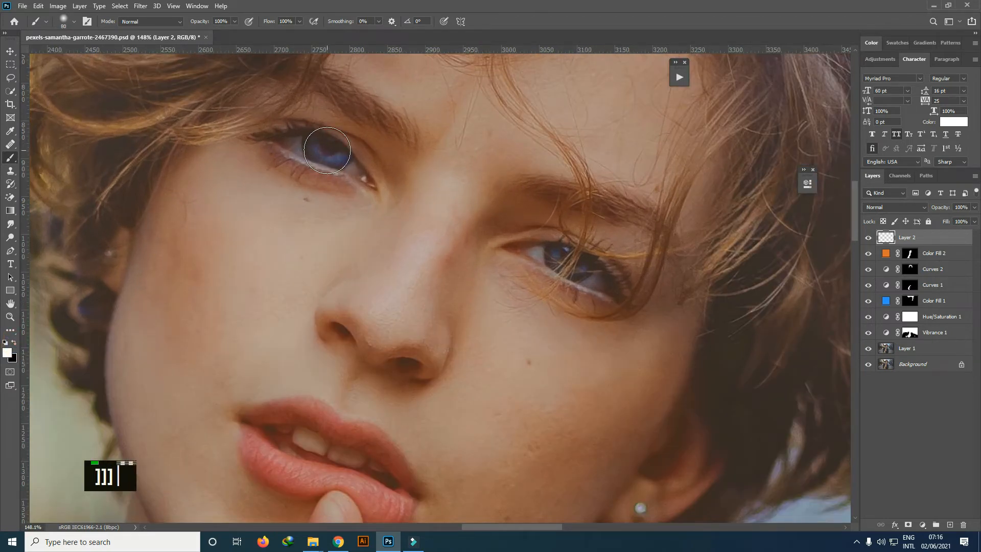
key("bracketright")
left_click(326, 149)
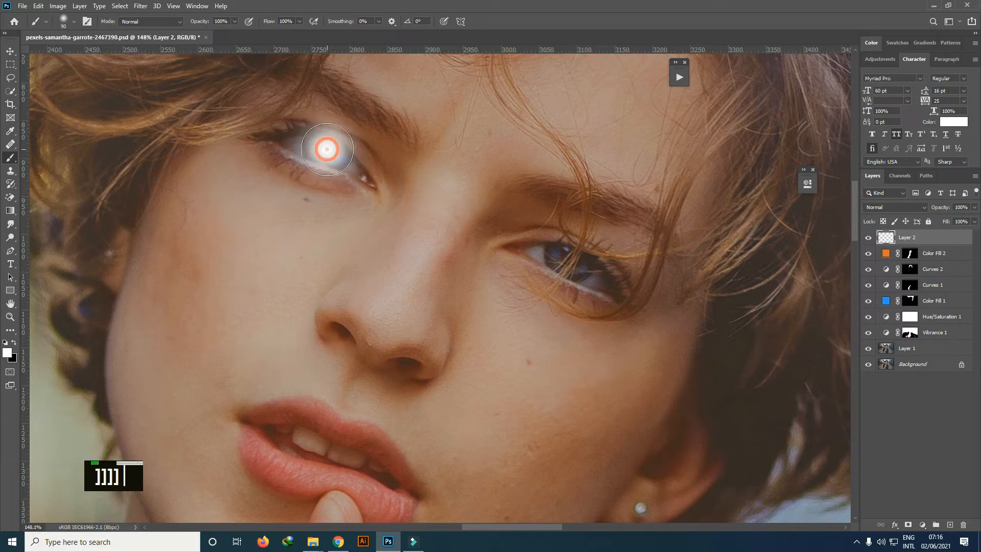
left_click(568, 259)
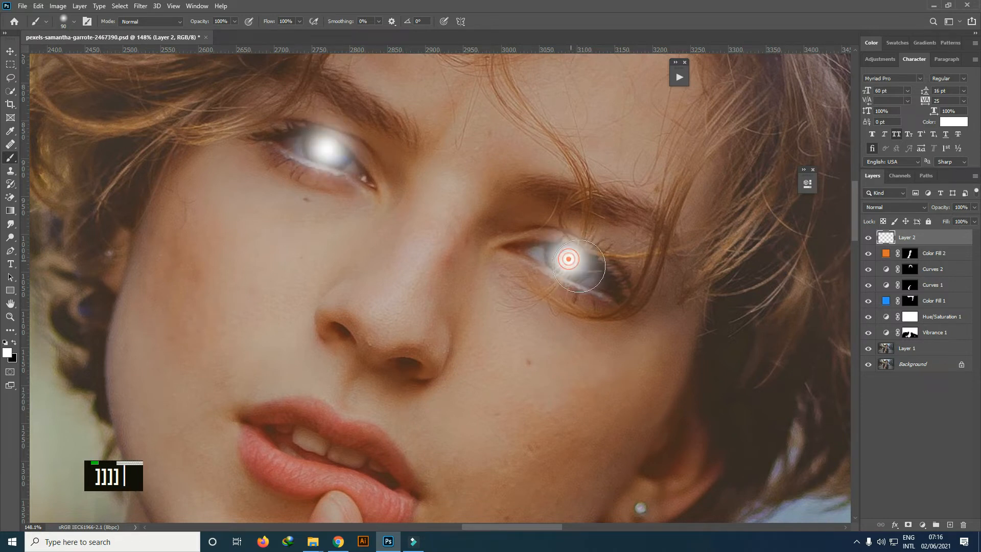
Add a layer mask to Layer 2 and compare the eyes with the layer off and on.
left_click(908, 523)
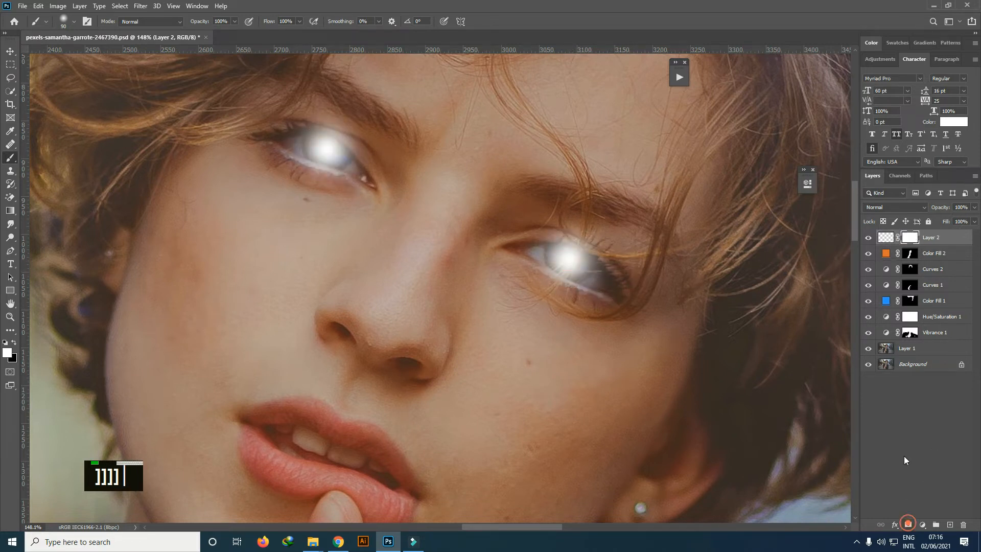
left_click(868, 238)
left_click(867, 238)
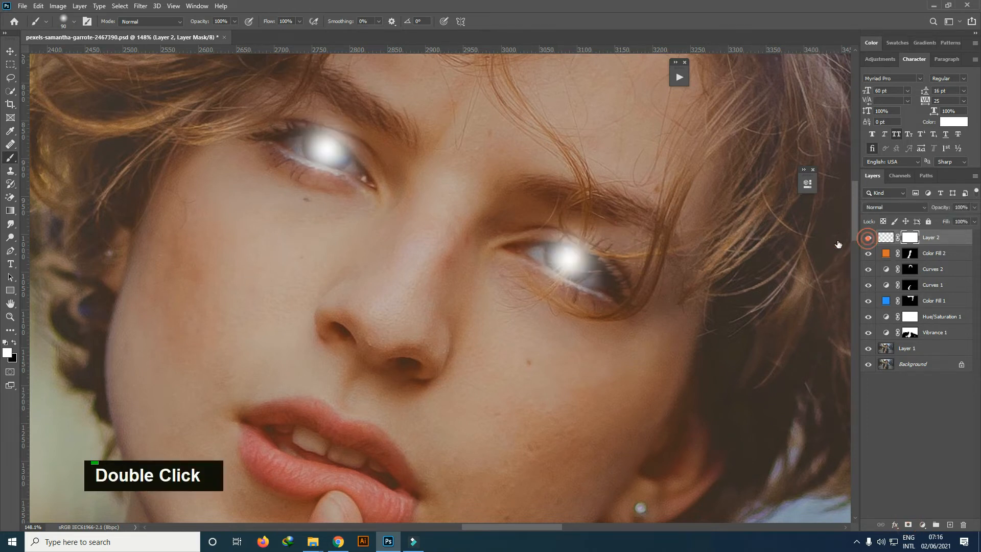
With a 35 px black brush on Layer 2's mask, hide the white over both pupils and compare the layer off and on.
key("bracketleft")
key("bracketleft")
key("bracketleft")
key("bracketleft")
key("bracketleft")
key("bracketleft")
key("bracketleft")
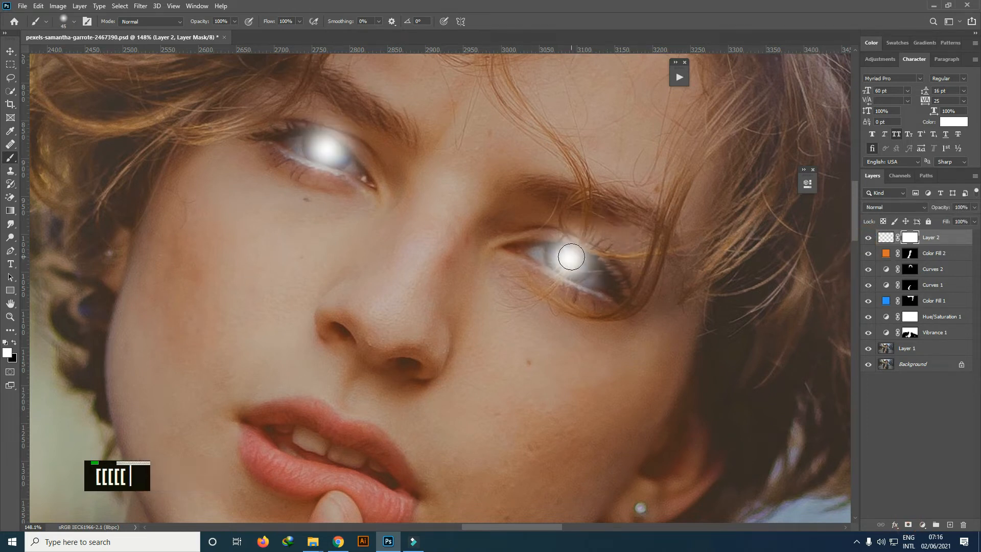
key("x")
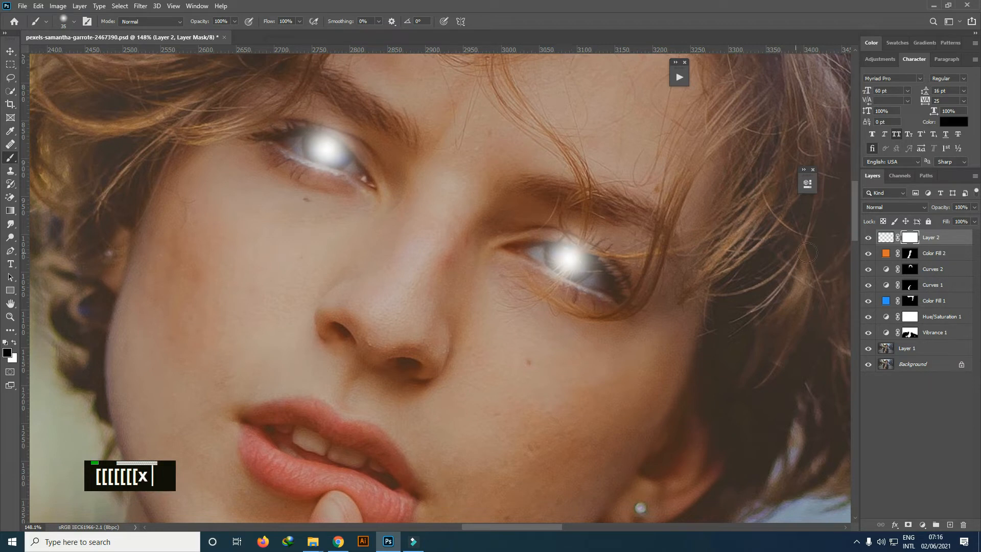
double_click(570, 258)
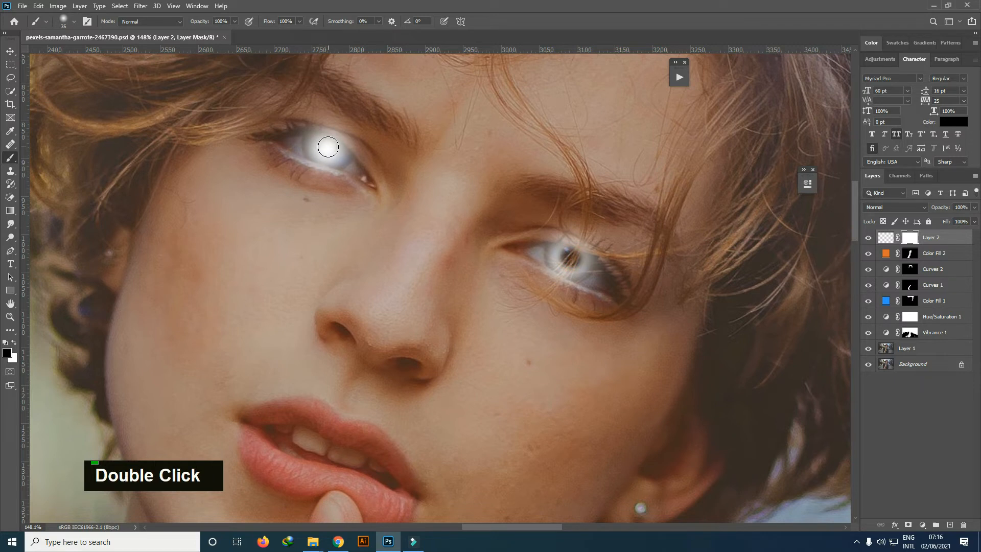
double_click(327, 147)
left_click(867, 238)
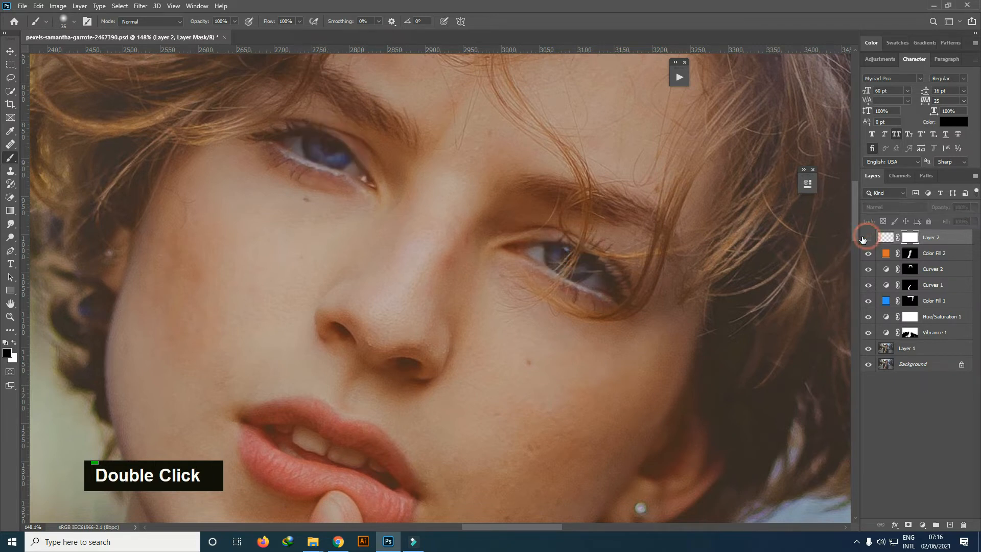
left_click(868, 238)
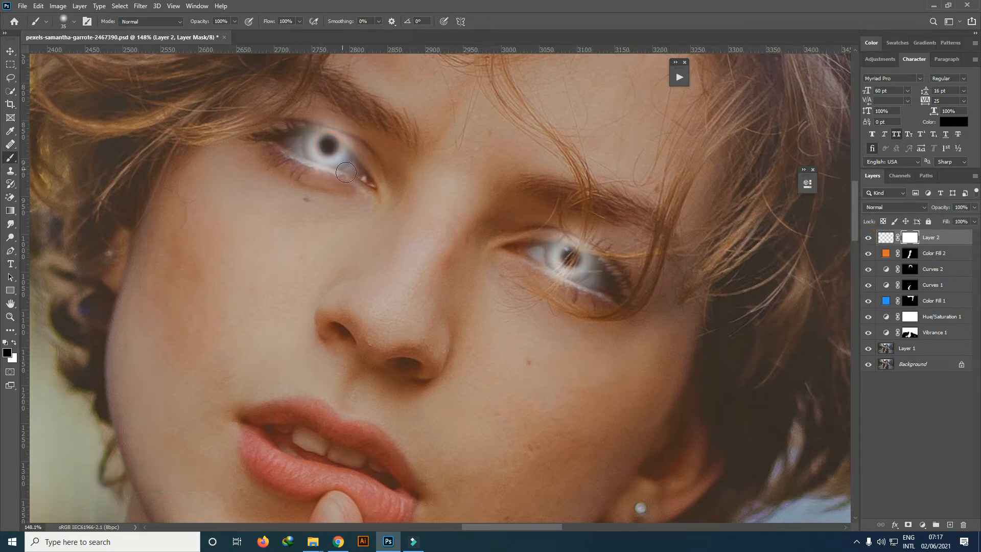
left_click(572, 255)
Mask the white spill off the upper lid and lashes of the hair-covered eye with a 15 px brush.
mouse_move(598, 253)
left_mouse_down()
mouse_move(615, 248)
mouse_move(599, 238)
mouse_move(611, 244)
left_mouse_up()
key("bracketleft")
key("bracketleft")
key("bracketleft")
key("bracketleft")
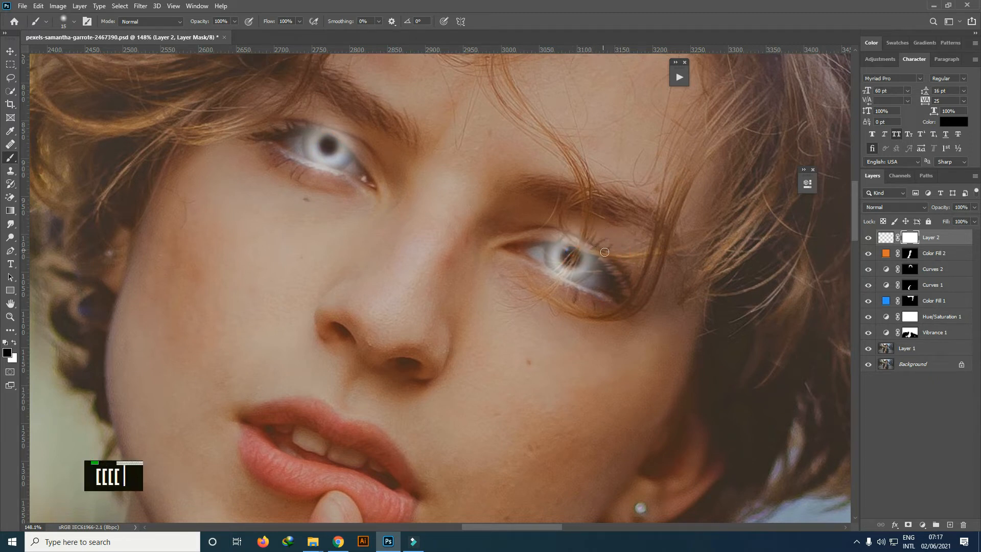
double_click(605, 238)
left_click_drag(608, 238, 540, 235)
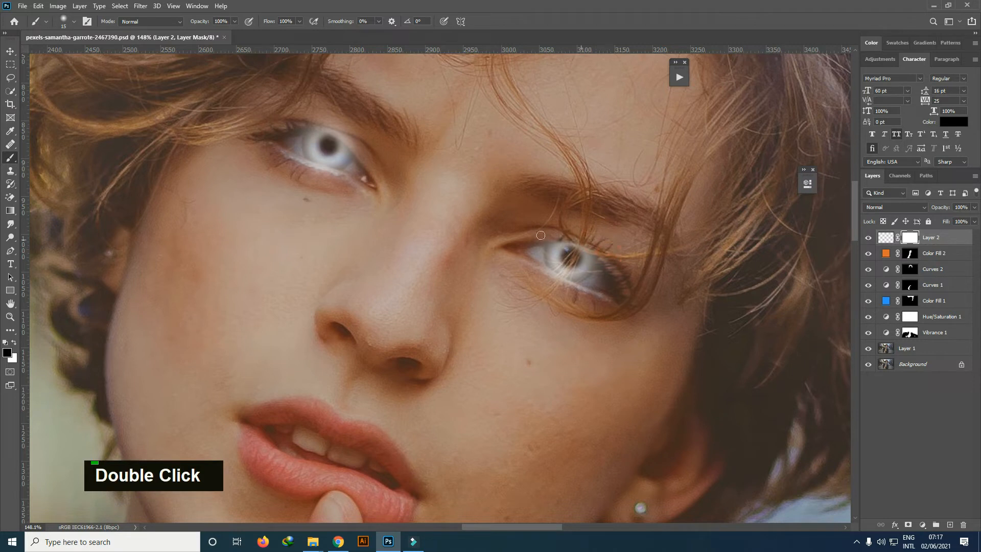
Refine the white around the hair-covered eye's corners and lower lid by alternating white and black on Layer 2's mask.
key("x")
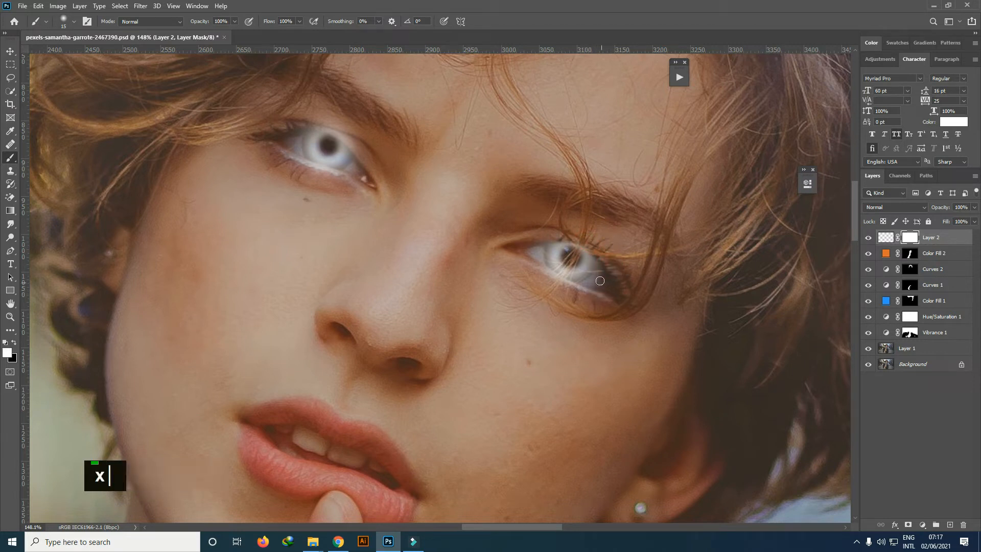
double_click(601, 273)
key("x")
double_click(604, 254)
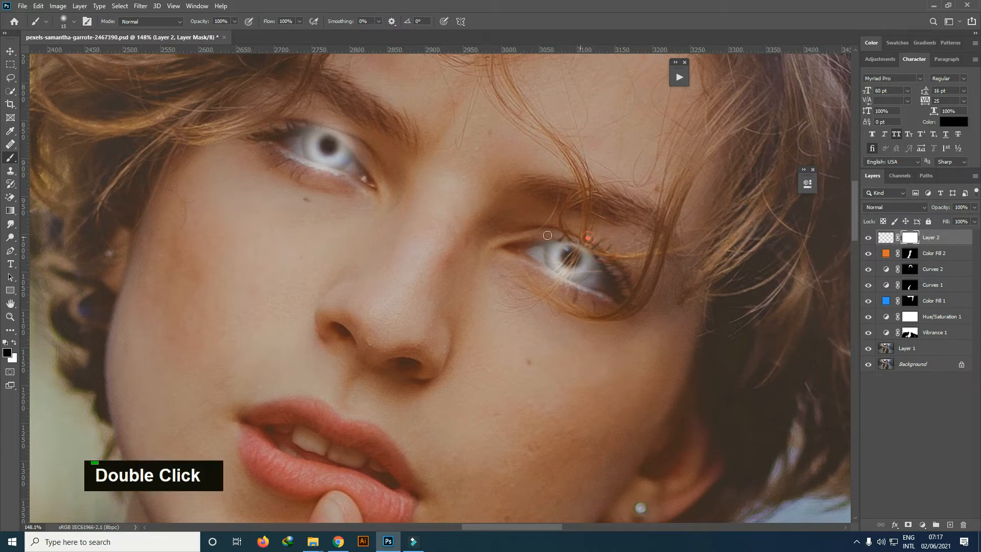
key("x")
double_click(541, 248)
key("x")
double_click(567, 292)
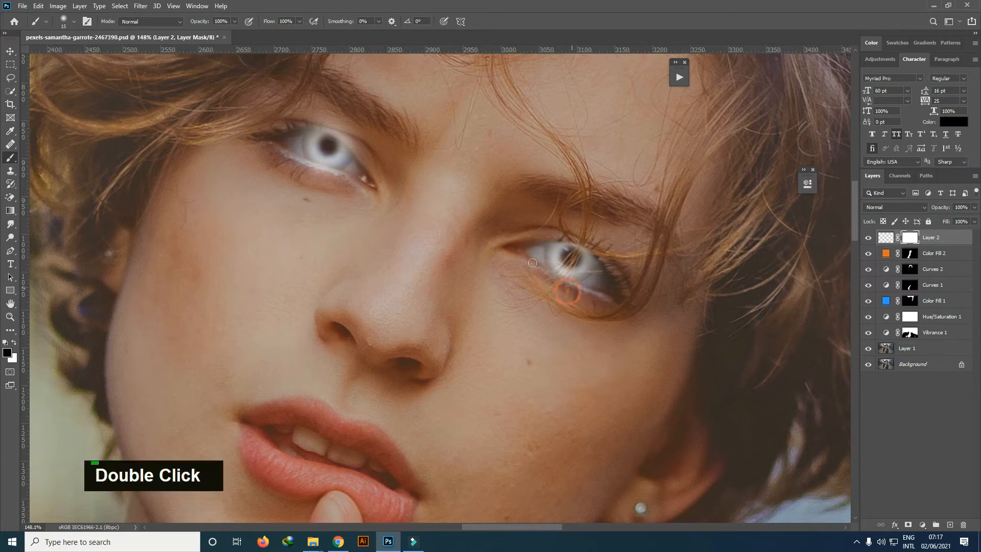
Mask the white spill off the upper lid, inner corner and lower edge of the other eye.
double_click(350, 133)
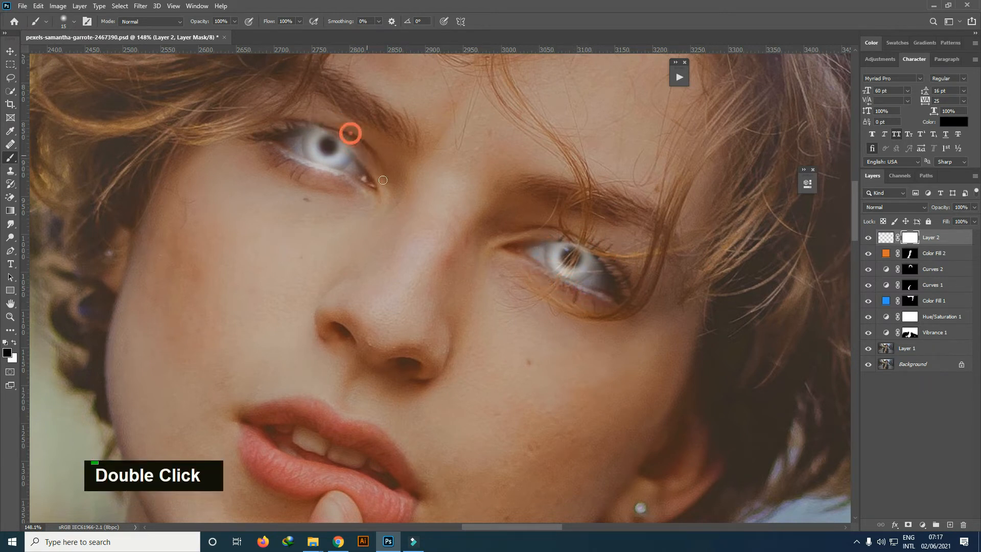
double_click(364, 144)
double_click(297, 123)
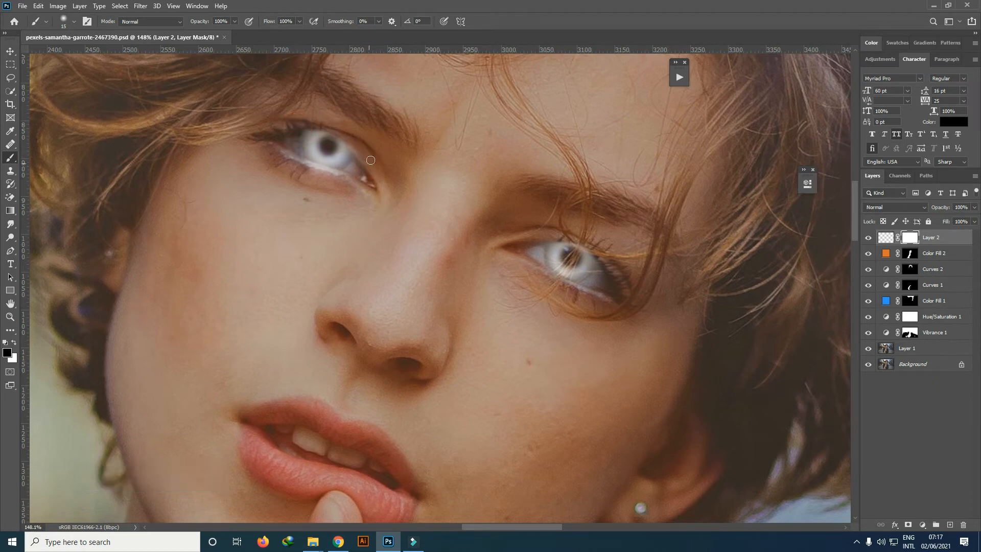
double_click(357, 170)
left_click_drag(367, 155, 314, 126)
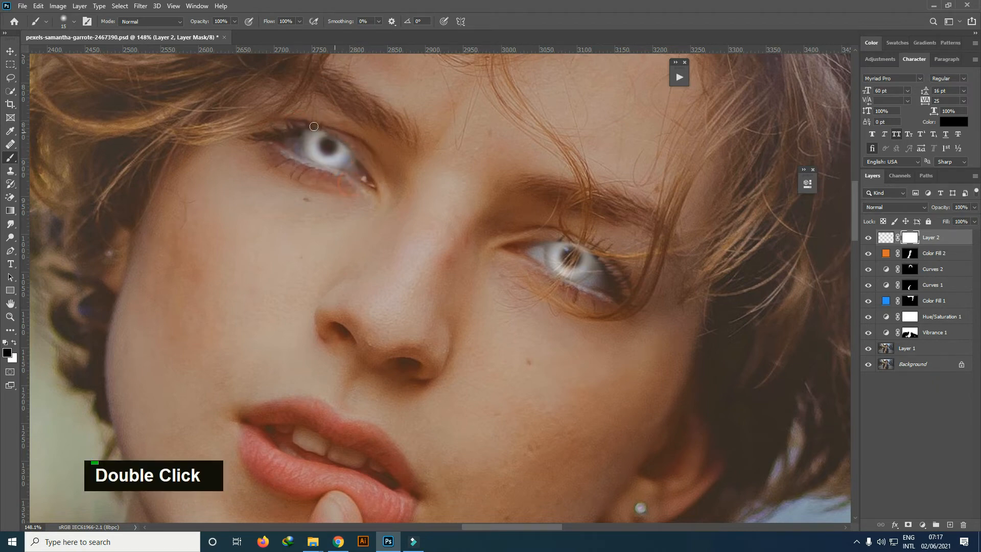
double_click(361, 134)
Change the blend mode of Layer 2, which holds the white eye paint, to Soft Light.
scroll(389, 199, "down", 4)
left_click(894, 207)
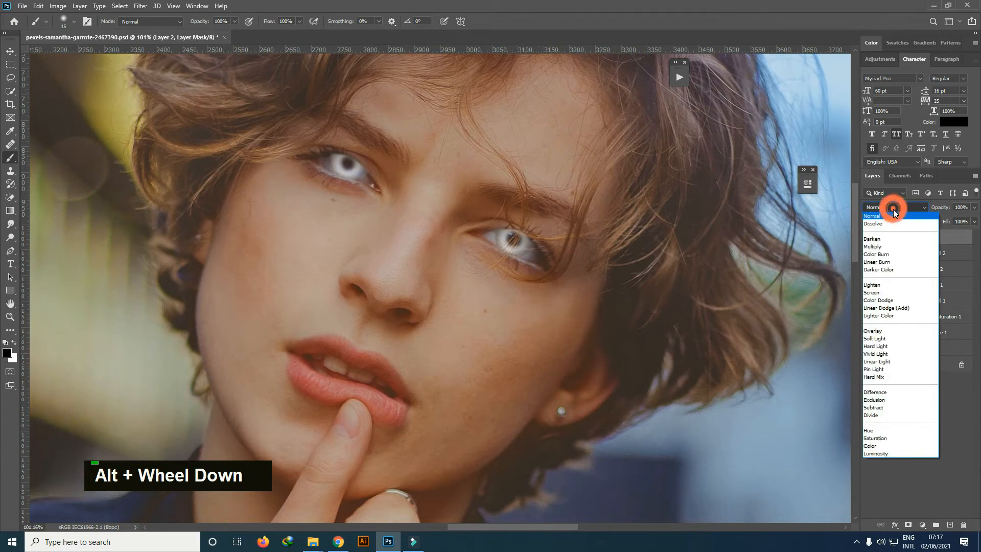
double_click(885, 234)
left_click(894, 207)
left_click(909, 328)
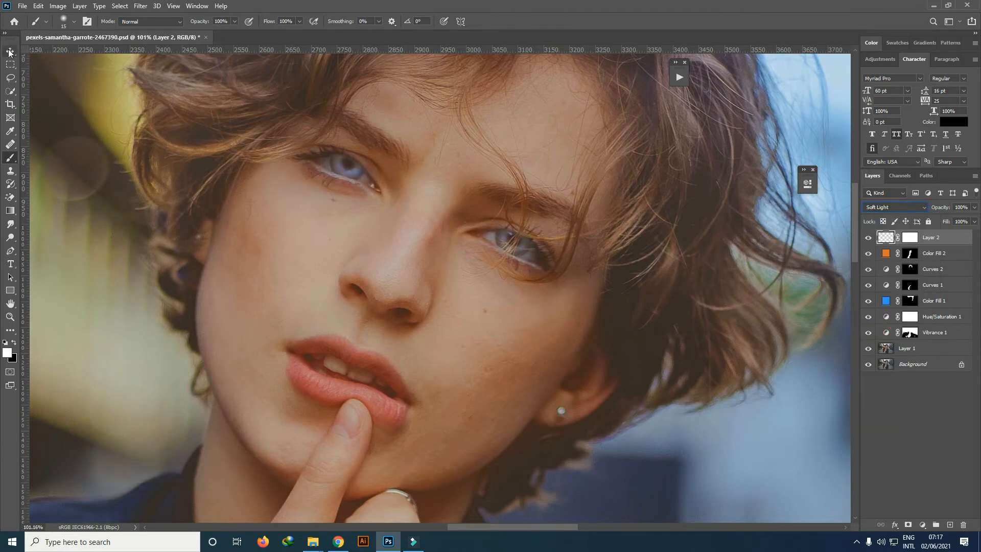
key("v")
key("ctrl+z")
scroll(674, 302, "down", 4)
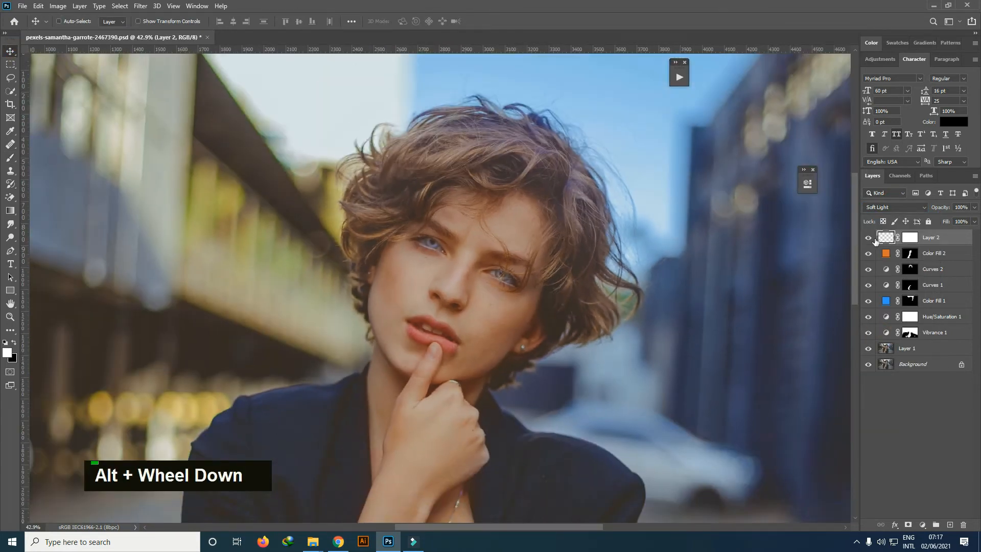
Lower Layer 2's opacity to 27% to soften the glow in the eyes.
double_click(960, 207)
type("10")
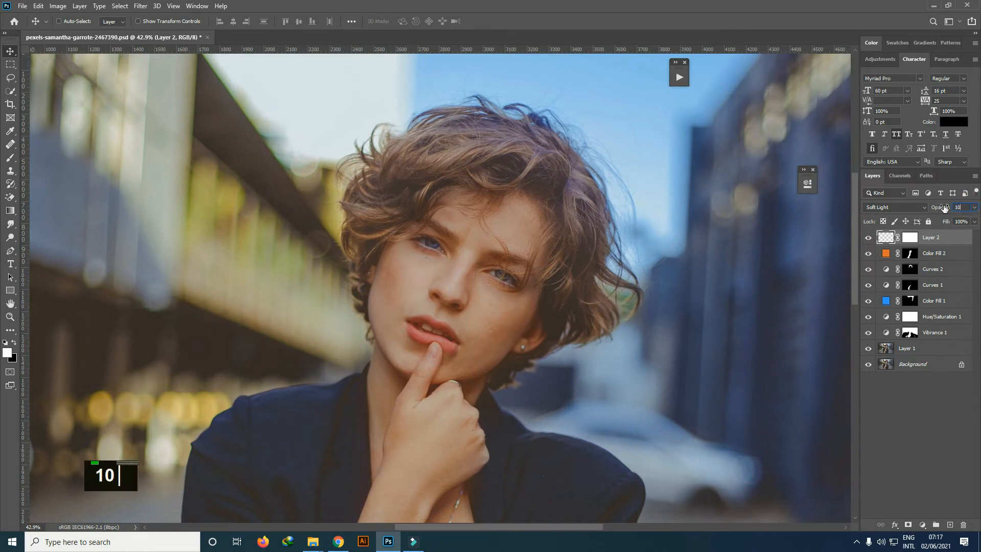
left_click_drag(943, 208, 951, 209)
scroll(542, 303, "down", 2)
left_click(539, 300)
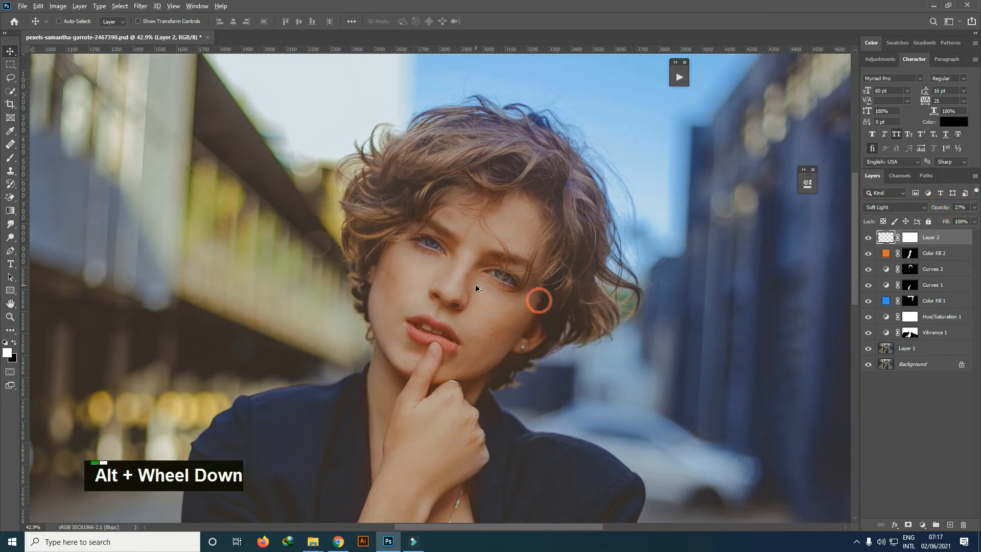
scroll(475, 287, "up", 5)
scroll(596, 267, "down", 5)
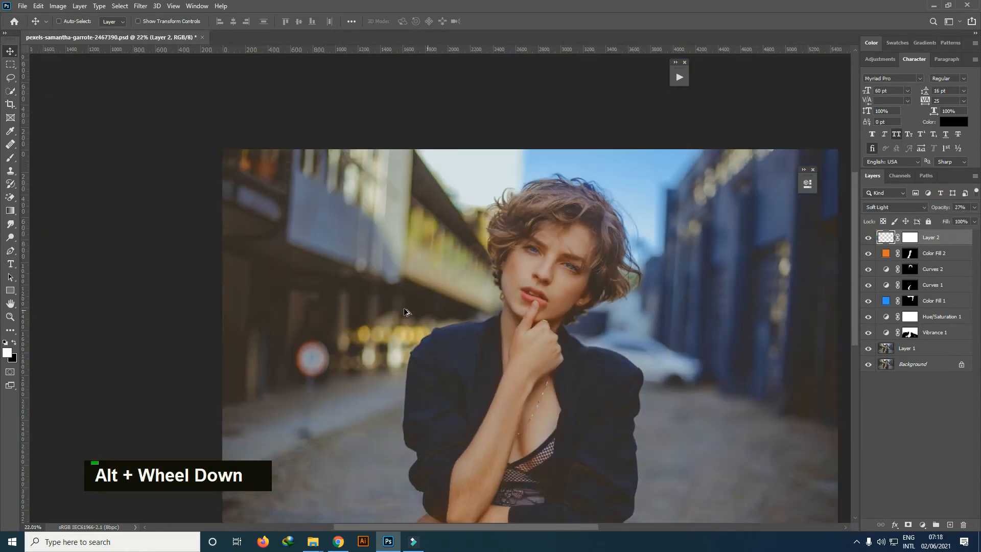
Compare the portrait with Layer 2 hidden and shown, and inspect the eyes up close.
scroll(526, 291, "up", 2)
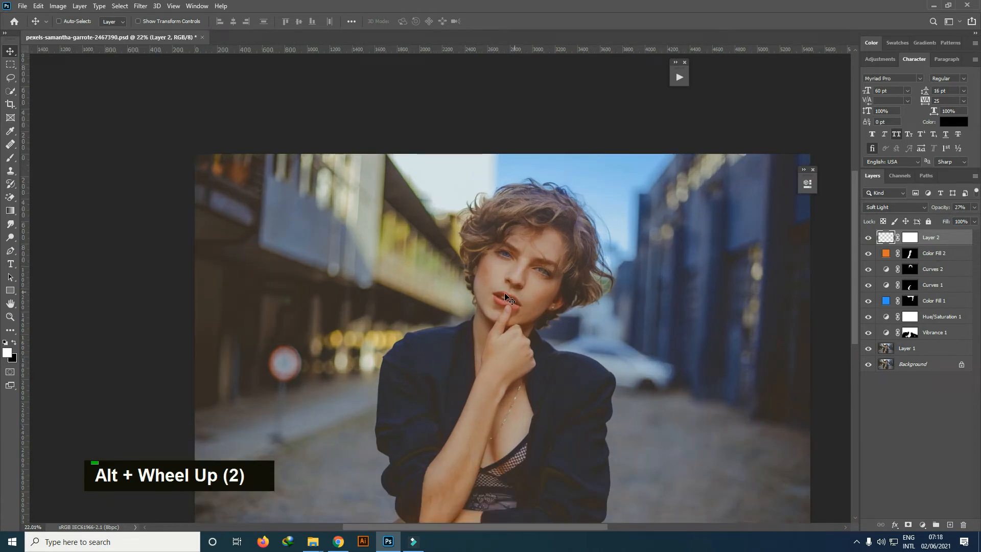
scroll(508, 298, "down", 1)
left_click(867, 239)
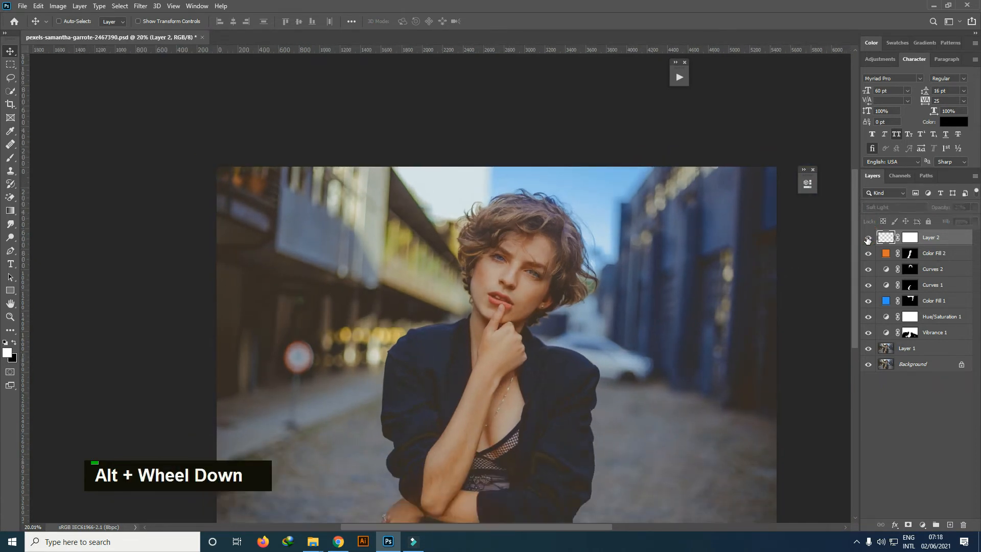
left_click(868, 240)
scroll(471, 328, "up", 6)
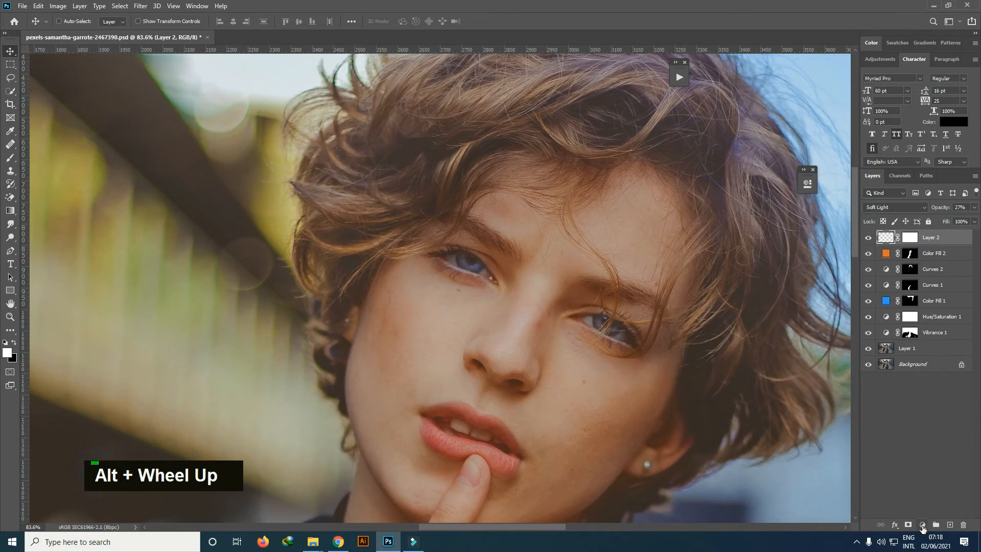
Add a Curves adjustment layer above Layer 2 and brighten the tone sampled at the hair-covered eye, input 111 to output 123.
right_click(922, 527)
left_click(915, 395)
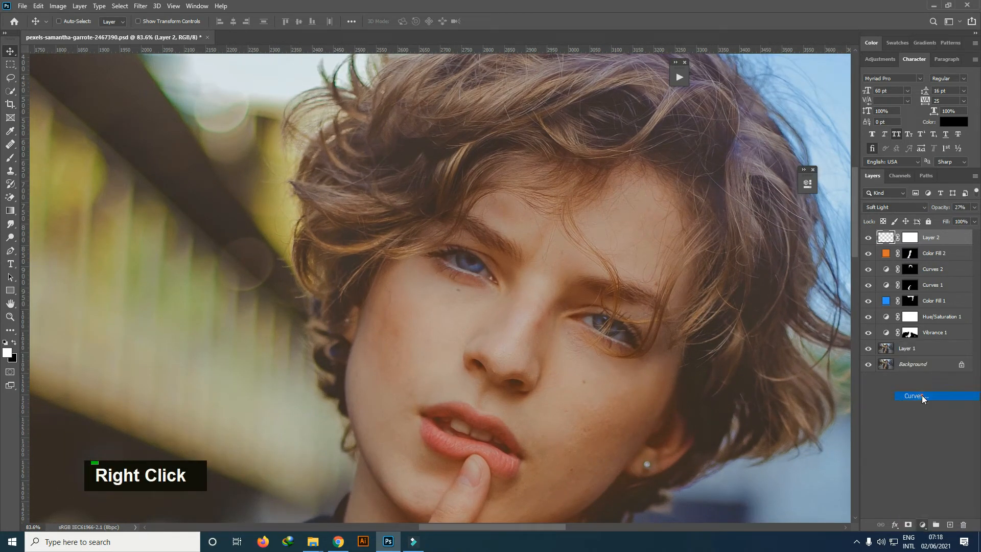
left_click(662, 228)
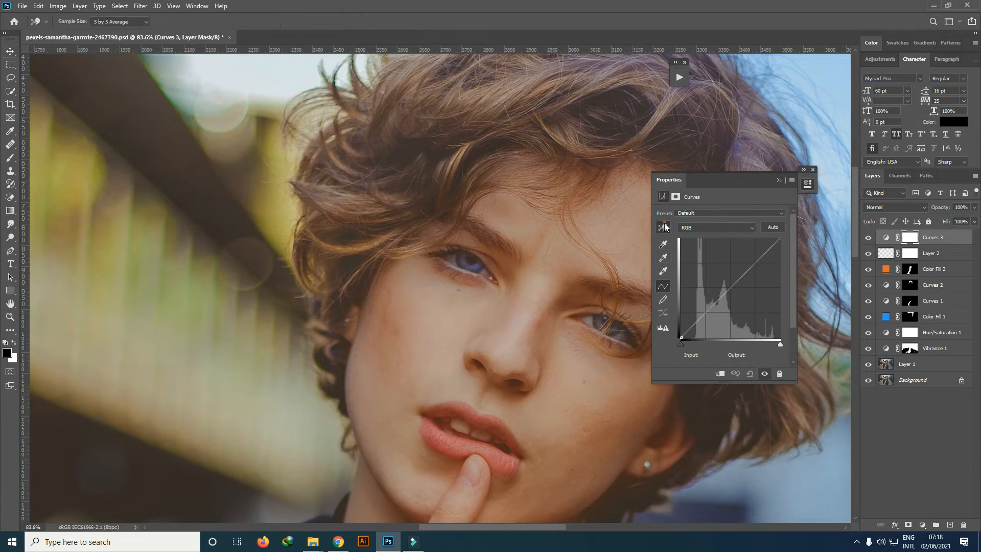
left_click_drag(589, 322, 590, 316)
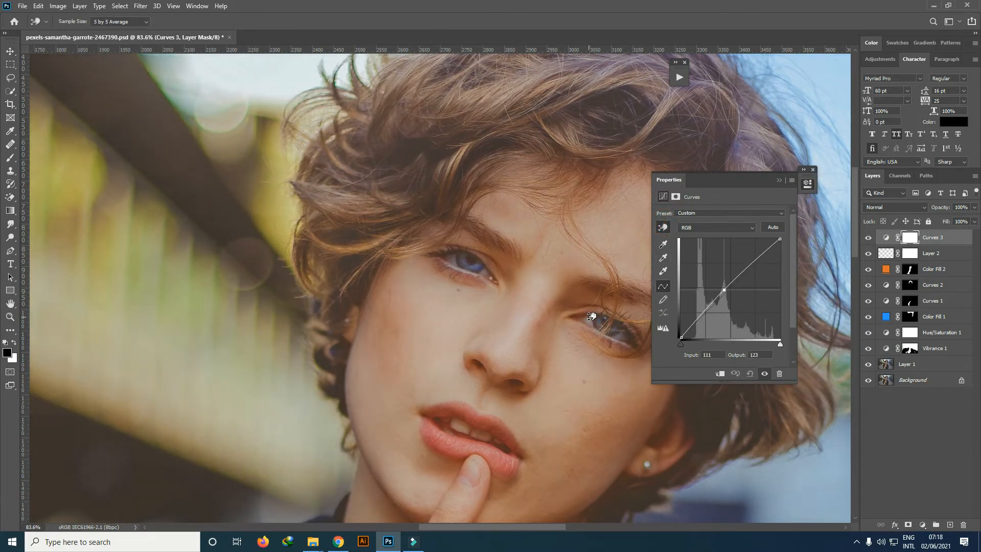
left_click(779, 181)
Compare the image with Curves 3 off and on, and invert its mask to black.
scroll(549, 269, "down", 5)
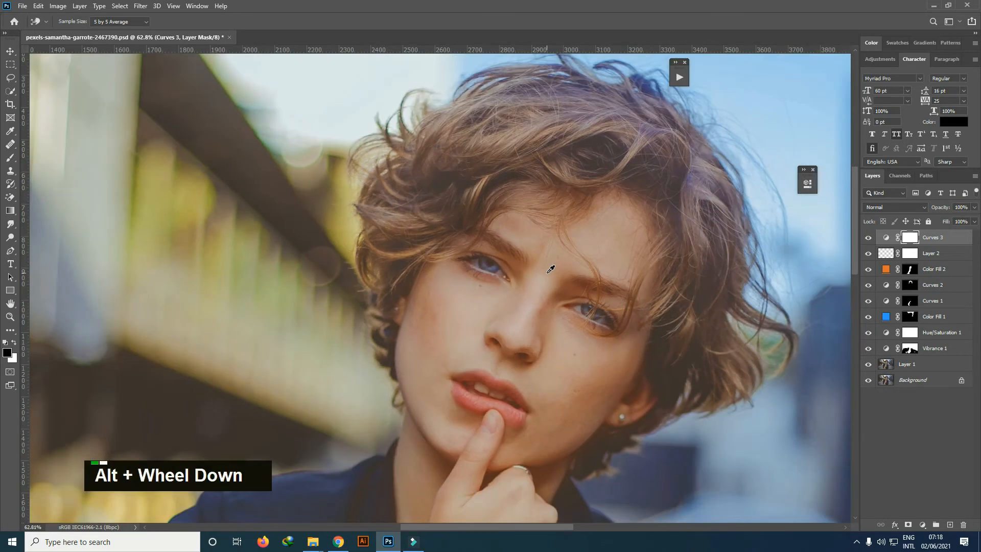
scroll(551, 269, "down", 3)
scroll(550, 269, "down", 1)
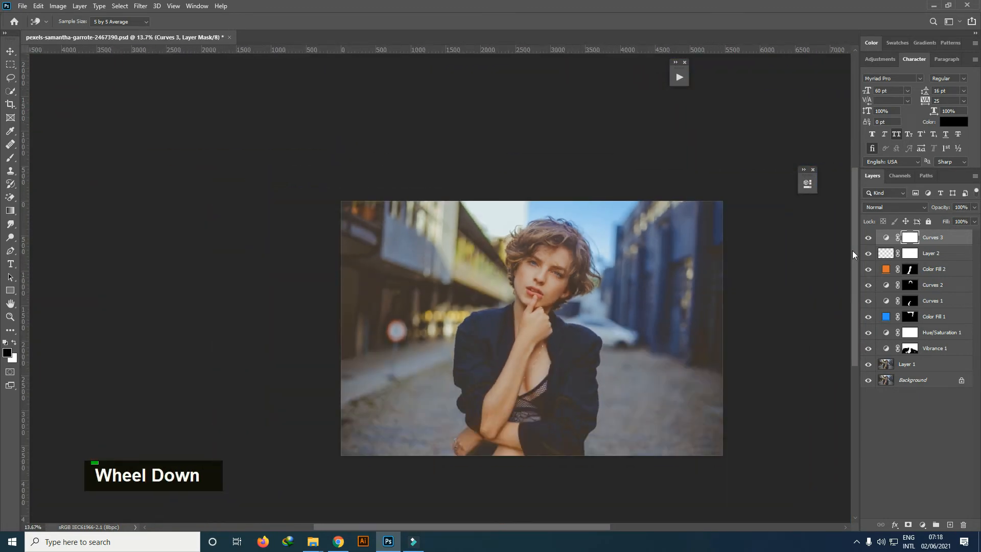
left_click(869, 238)
left_click(868, 238)
key("ctrl+i")
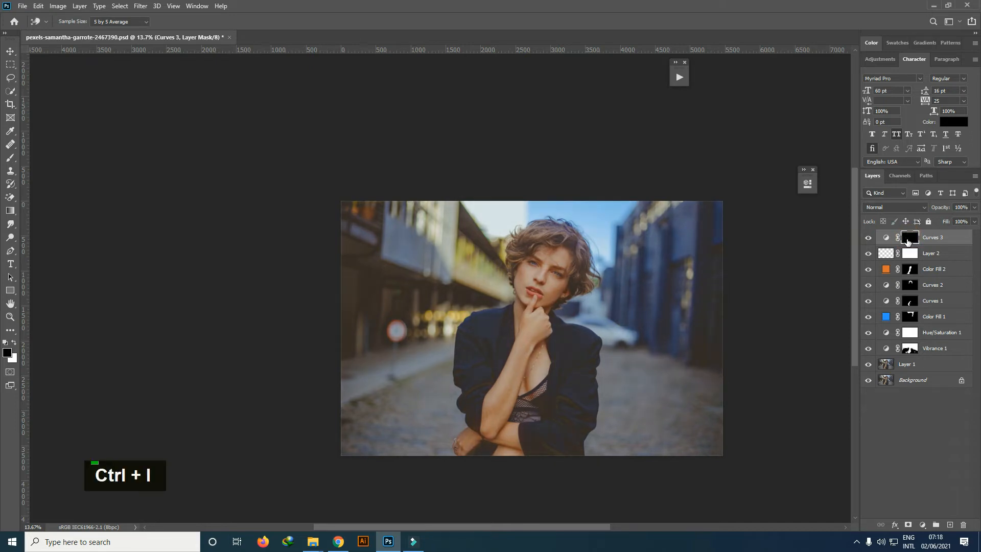
Enlarge the brush to 90 px and paint white on the Curves 3 mask over the eye not covered by hair.
left_click(7, 161)
scroll(541, 264, "up", 6, "alt")
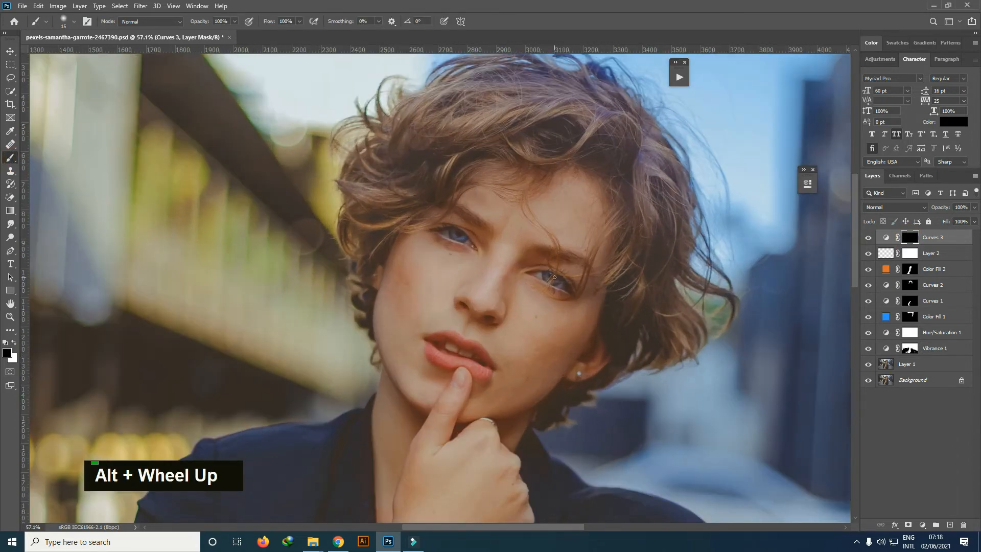
key("bracketright")
key("bracketright")
key("bracketright")
key("bracketright")
key("bracketright")
key("bracketright")
key("bracketright")
key("bracketright")
key("bracketright")
key("bracketright")
key("bracketright")
key("bracketright")
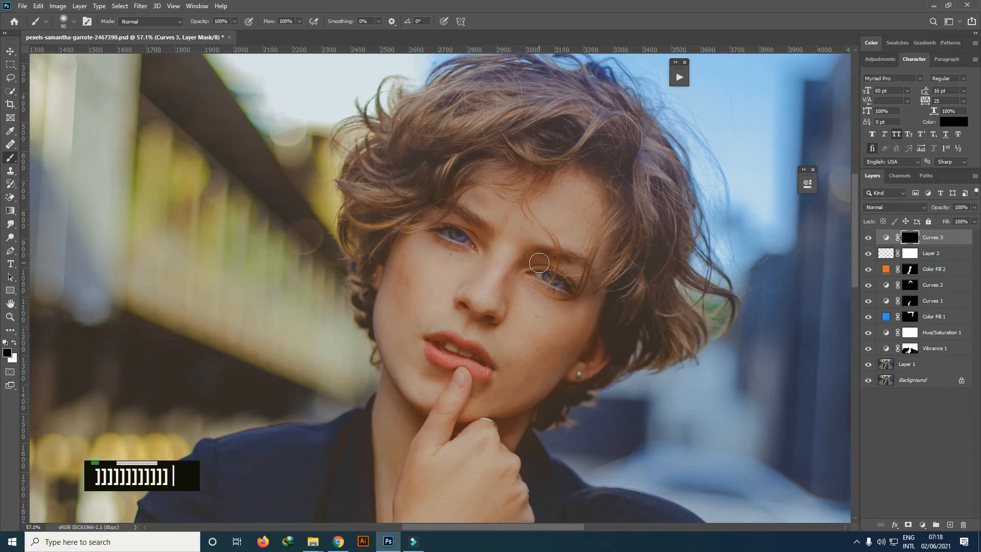
scroll(542, 263, "up", 2, "alt")
key("x")
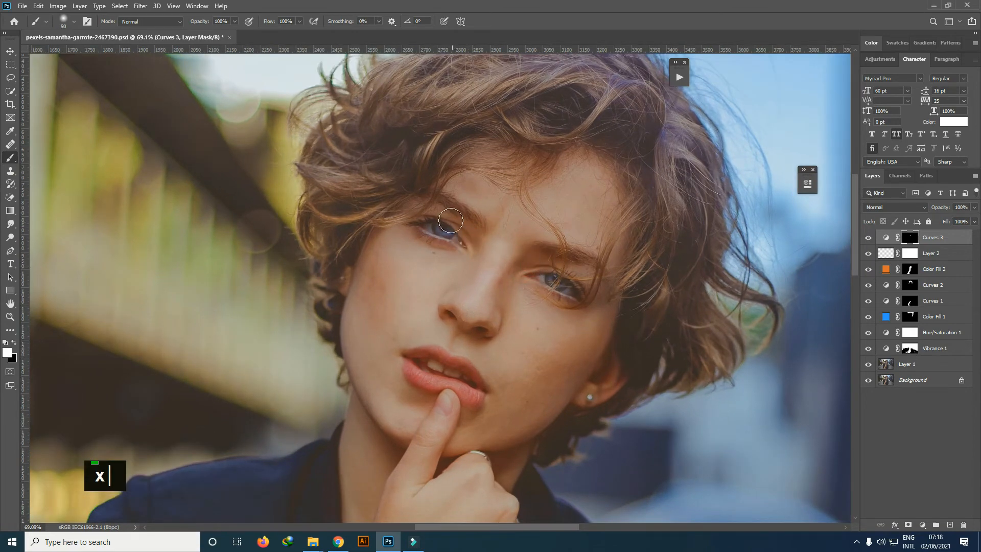
mouse_move(437, 225)
left_mouse_down()
mouse_move(452, 236)
mouse_move(418, 224)
left_mouse_up()
key("x")
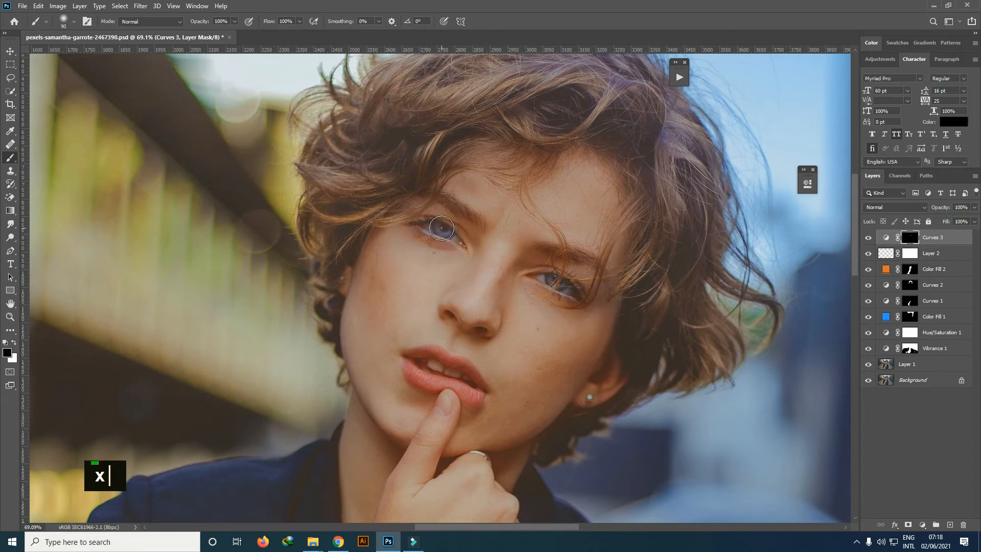
Reveal the Curves 3 brightening on the hair-covered eye by painting its mask with the 90 px brush, switching between white and black.
key("x")
mouse_move(559, 292)
left_mouse_down()
mouse_move(525, 261)
mouse_move(553, 255)
mouse_move(521, 263)
left_mouse_up()
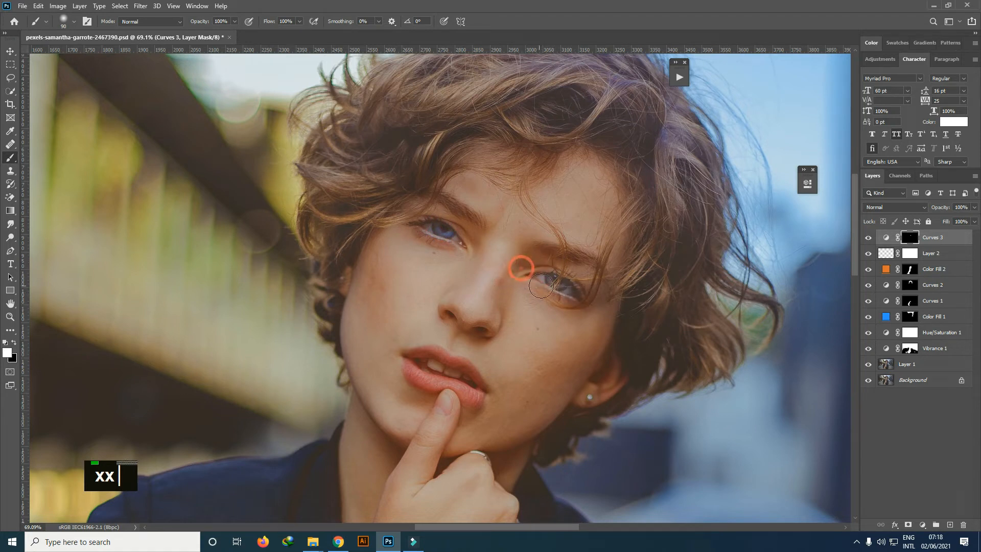
key("x")
key("x")
left_click(510, 281)
key("x")
left_click(502, 291)
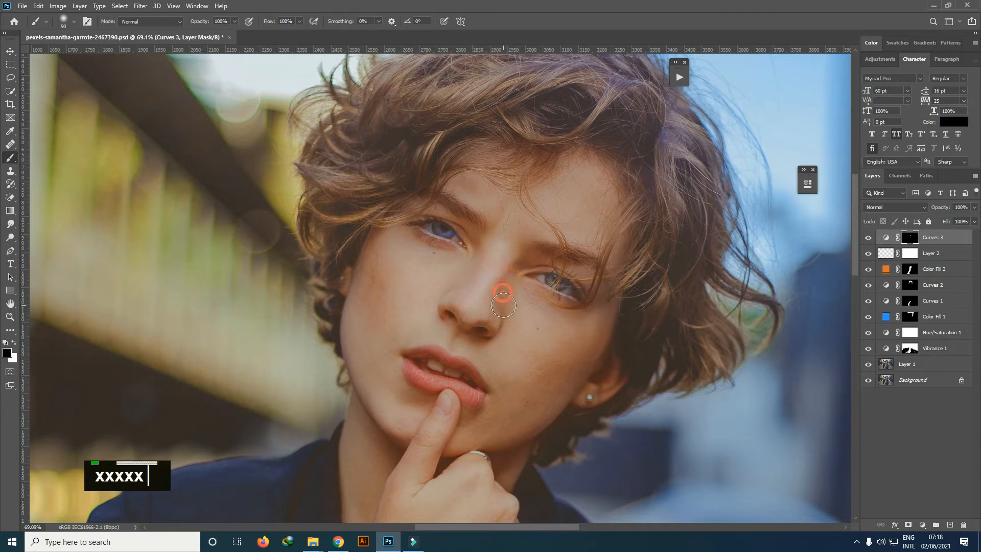
key("x")
left_click_drag(555, 280, 575, 299)
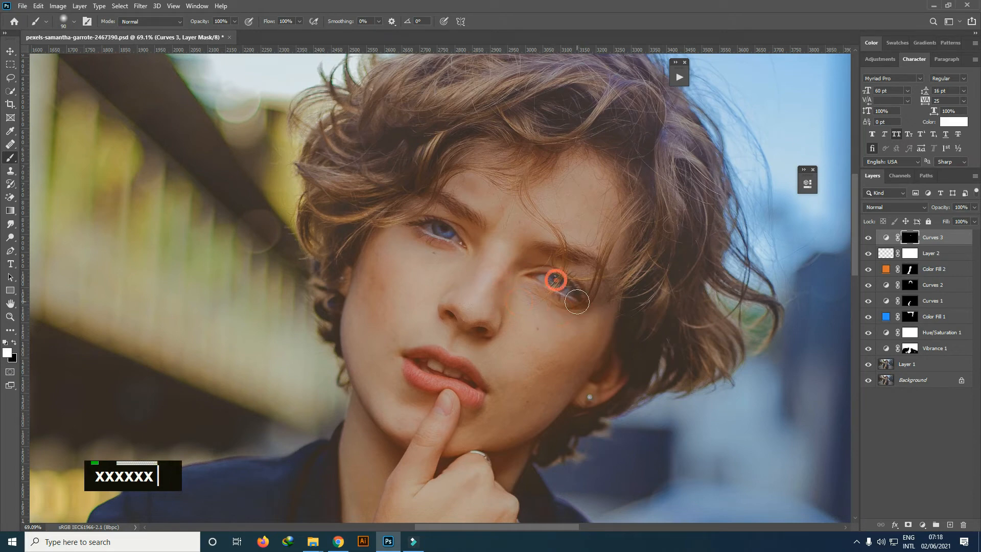
key("x")
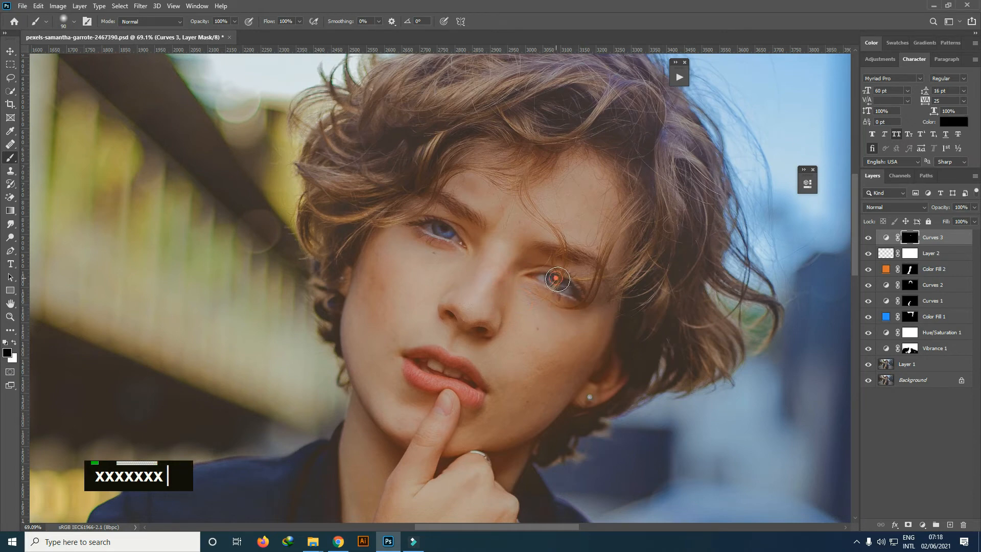
Check the brightened eyes with Curves 3 toggled, and reduce that layer's opacity to 78%.
scroll(544, 306, "down", 3)
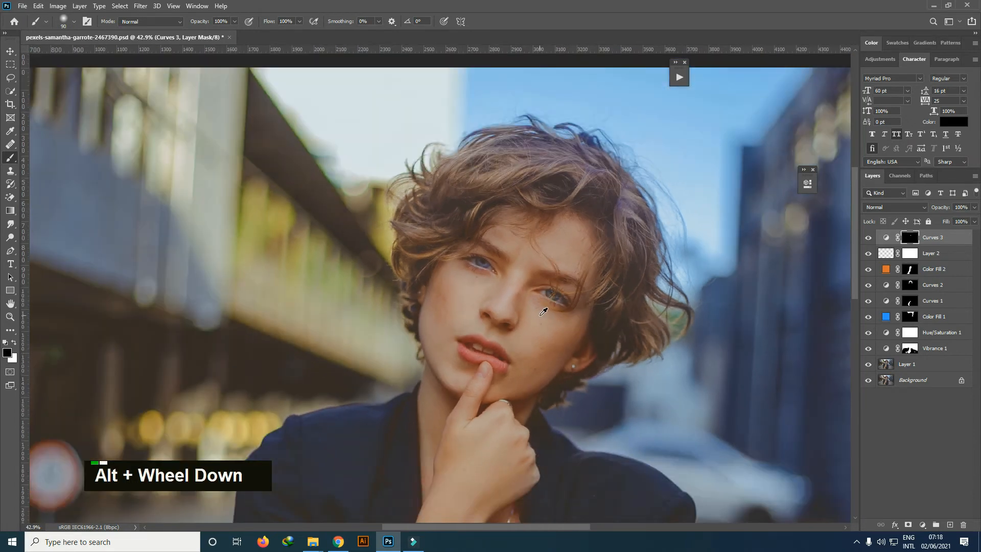
scroll(543, 311, "down", 2)
left_click(868, 238)
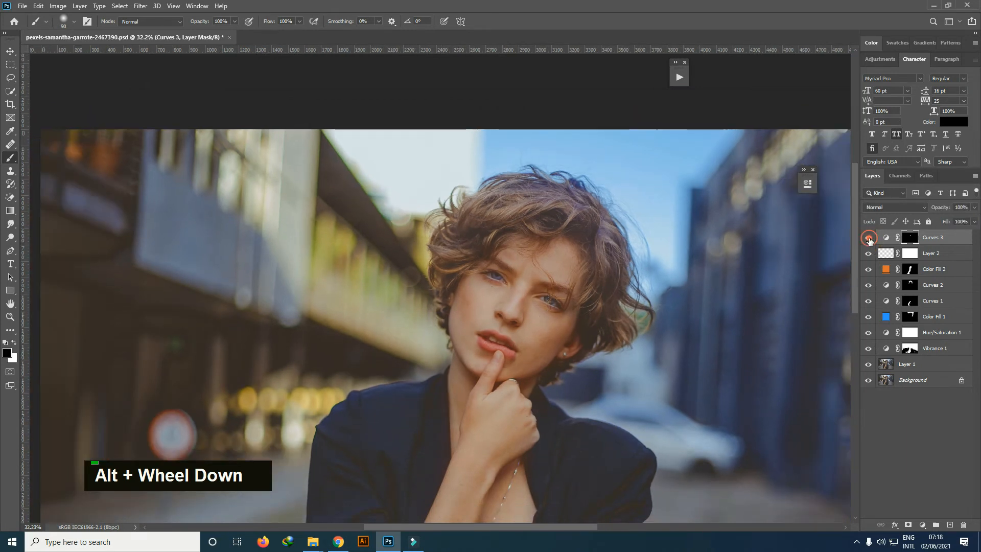
scroll(587, 271, "down", 1)
left_click_drag(946, 209, 852, 260)
scroll(852, 260, "down", 1, "alt")
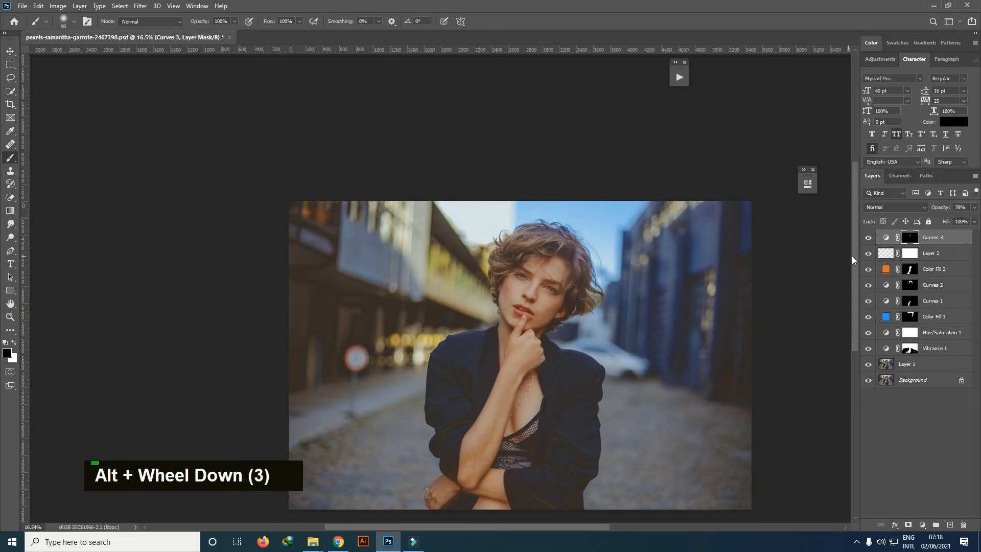
Compare the image with Curves 3 off and on, and the original background against the full grade.
double_click(868, 238)
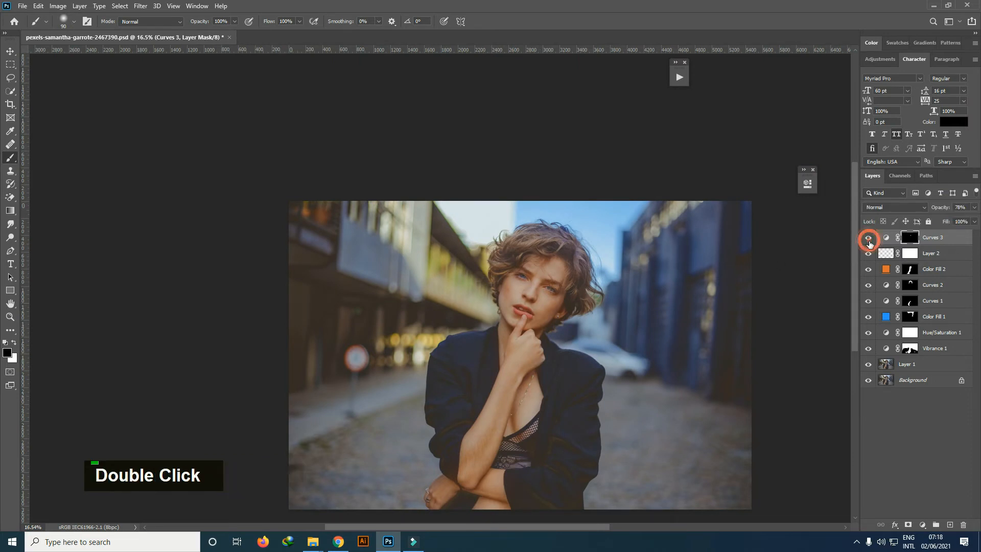
scroll(466, 309, "down", 1, "alt")
scroll(365, 328, "down", 1)
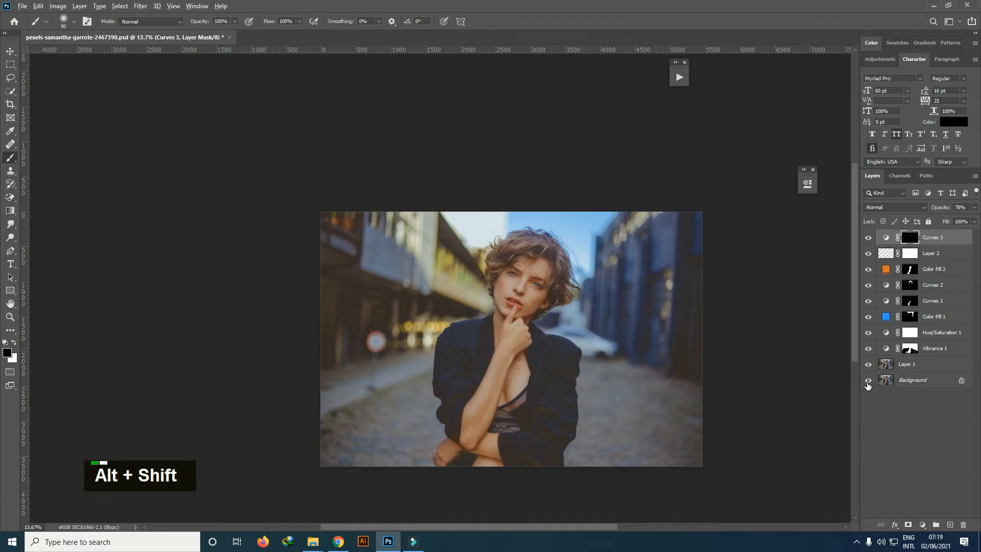
left_click(868, 383, "alt+shift")
left_click(867, 383, "alt+shift")
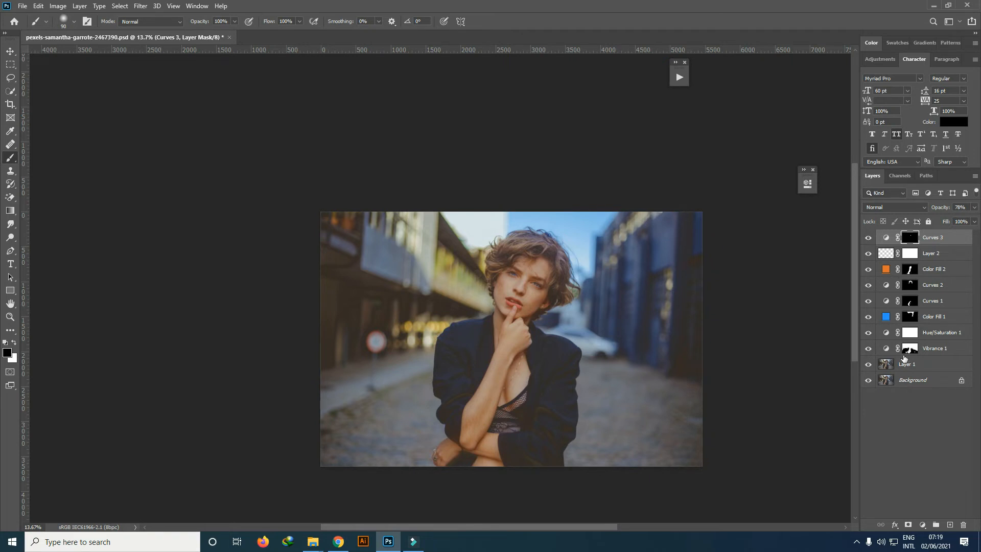
Add a Curves adjustment layer on top that lifts the midtones from input 114 to output 143.
right_click(921, 525)
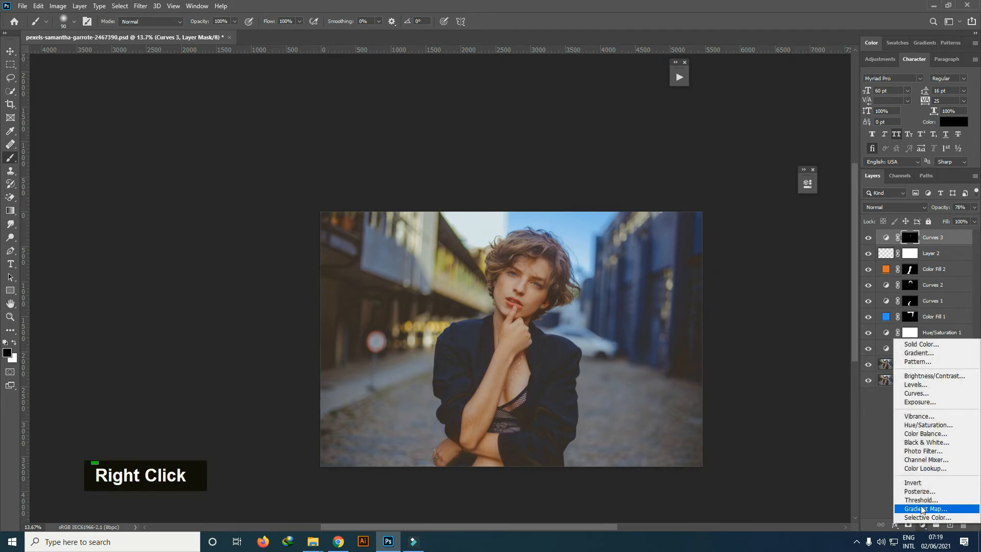
left_click(911, 394)
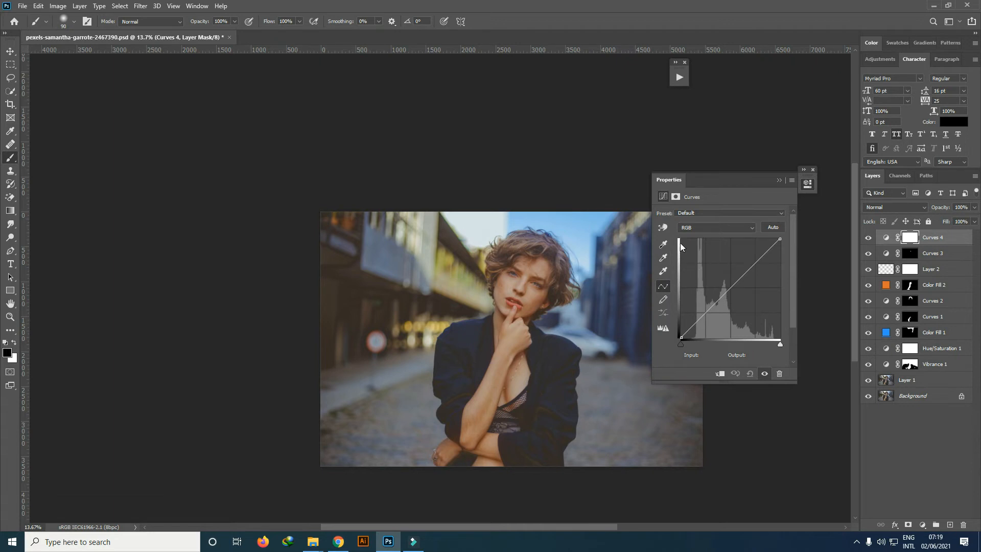
left_click_drag(731, 284, 725, 282)
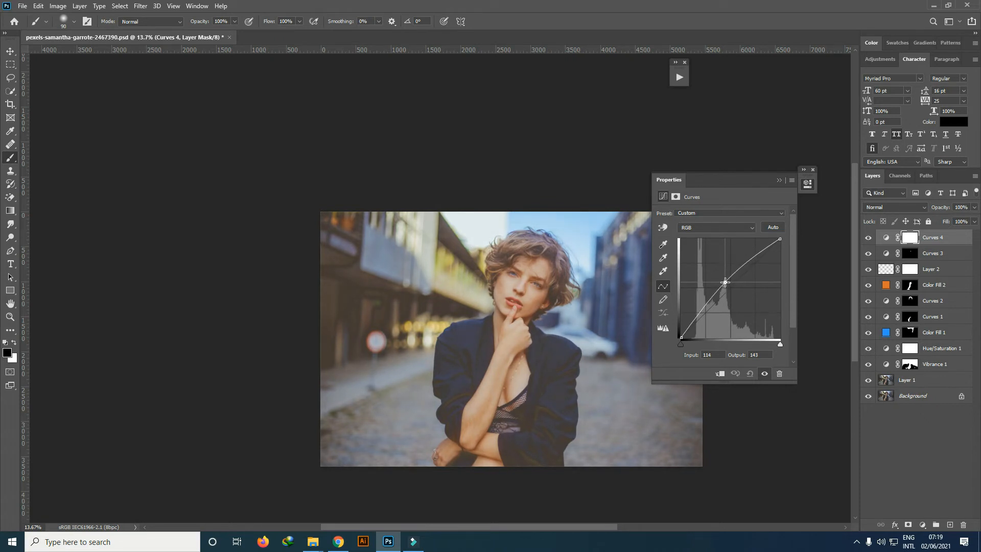
left_click(778, 180)
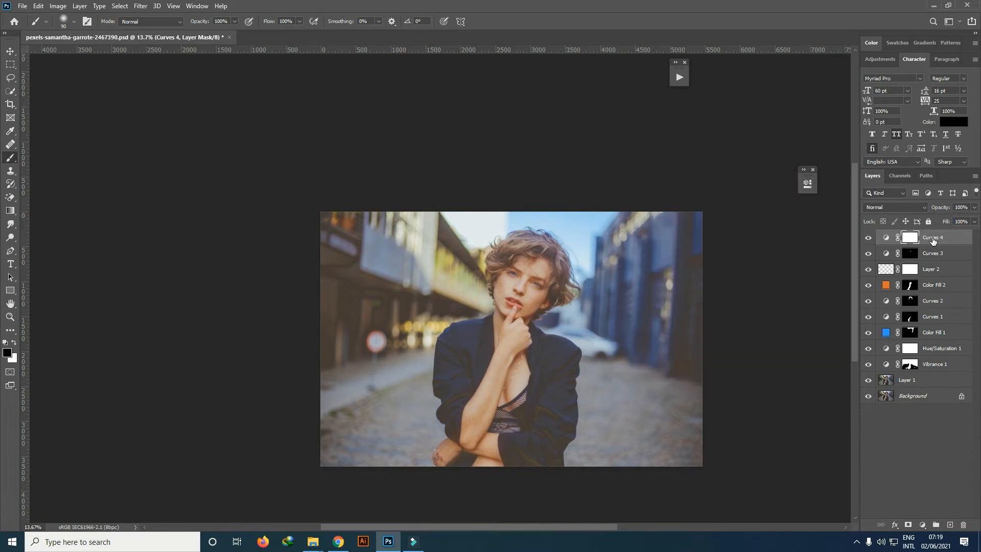
Add another Curves adjustment layer above Curves 4 that darkens the midtones from input 141 to output 113.
right_click(920, 525)
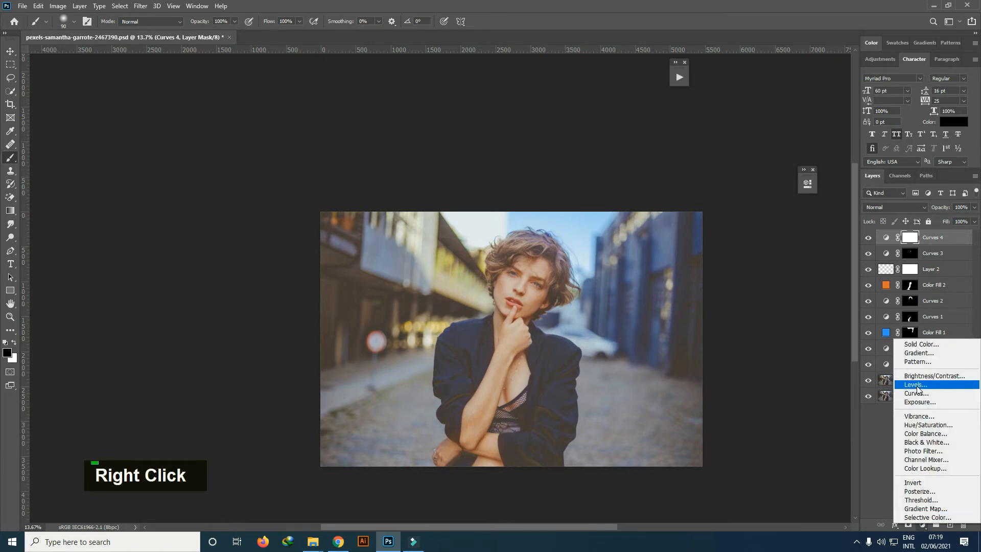
right_click(920, 394)
left_click_drag(734, 284, 736, 293)
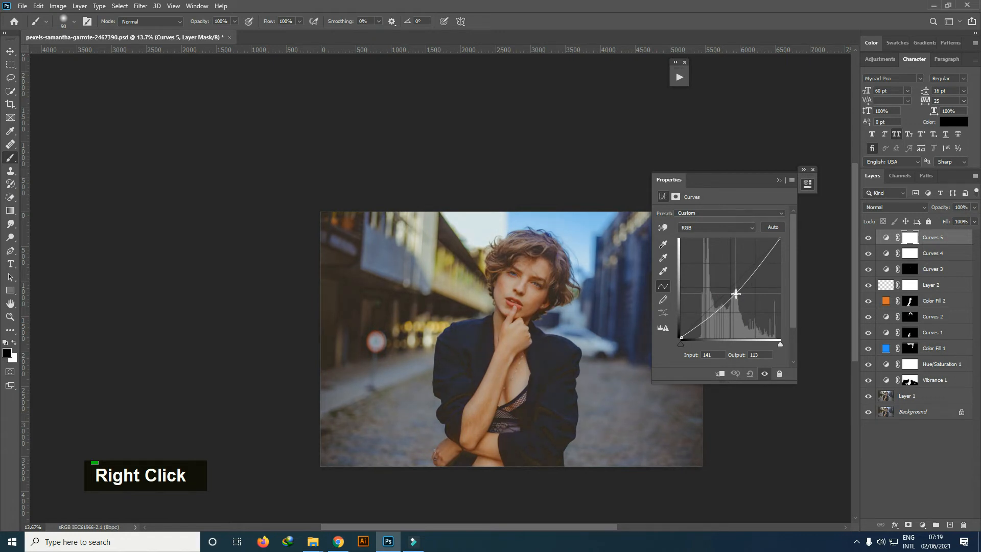
Group the Curves 4 and Curves 5 layers under the name Skin Pop, and hide Curves 5 inside the group.
left_click(779, 180)
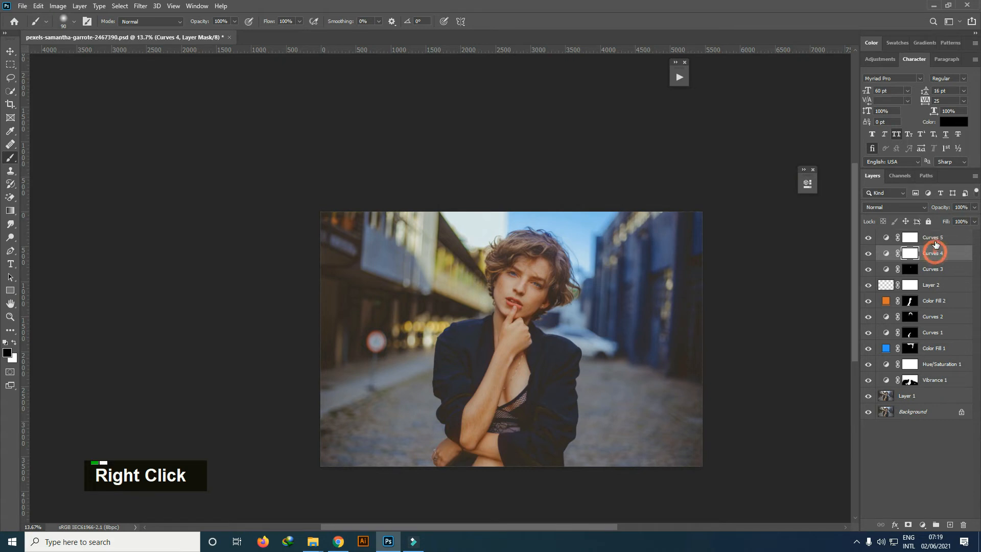
left_click(934, 253, "ctrl")
key("ctrl+g")
double_click(914, 237)
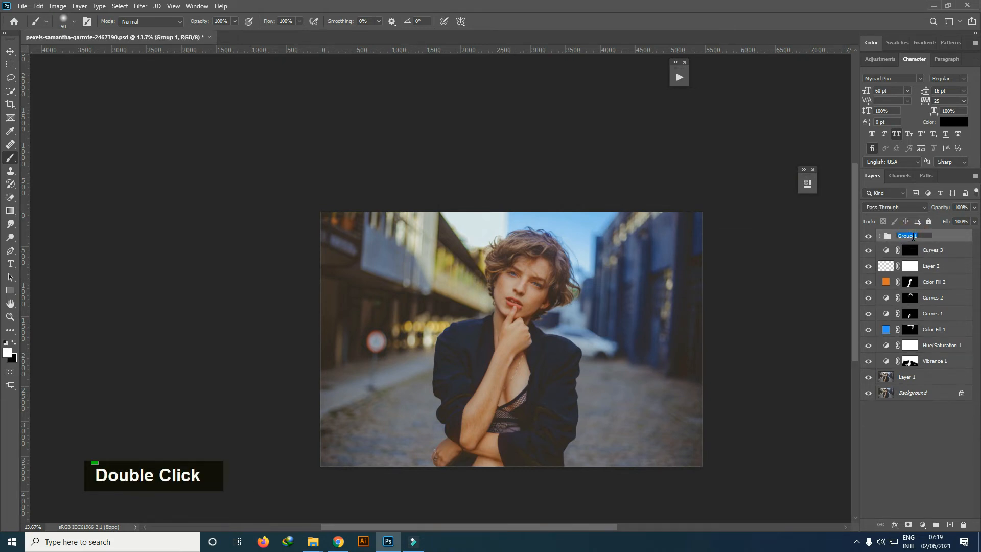
type("Skin")
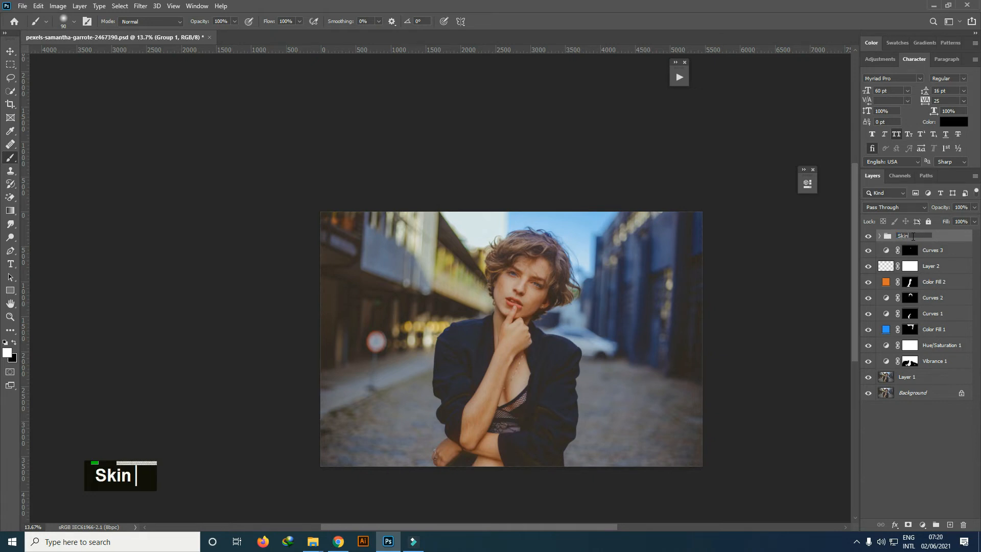
type(" Pop")
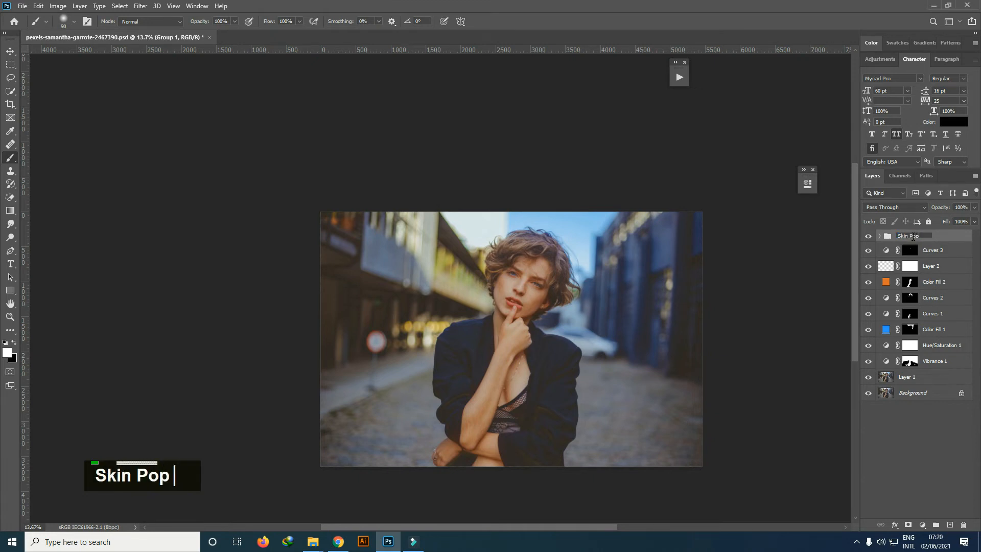
key("Return")
left_click(879, 236)
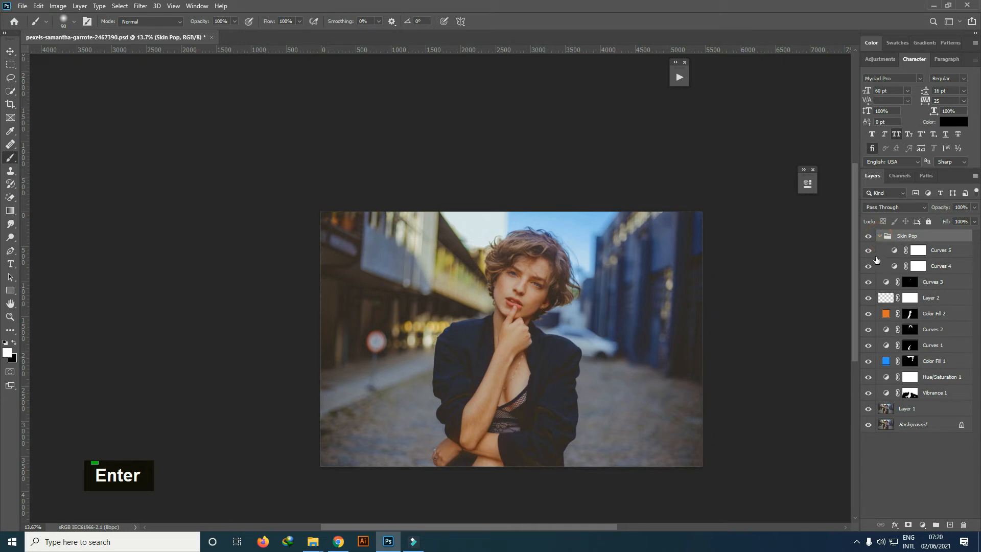
left_click(868, 250)
double_click(953, 268)
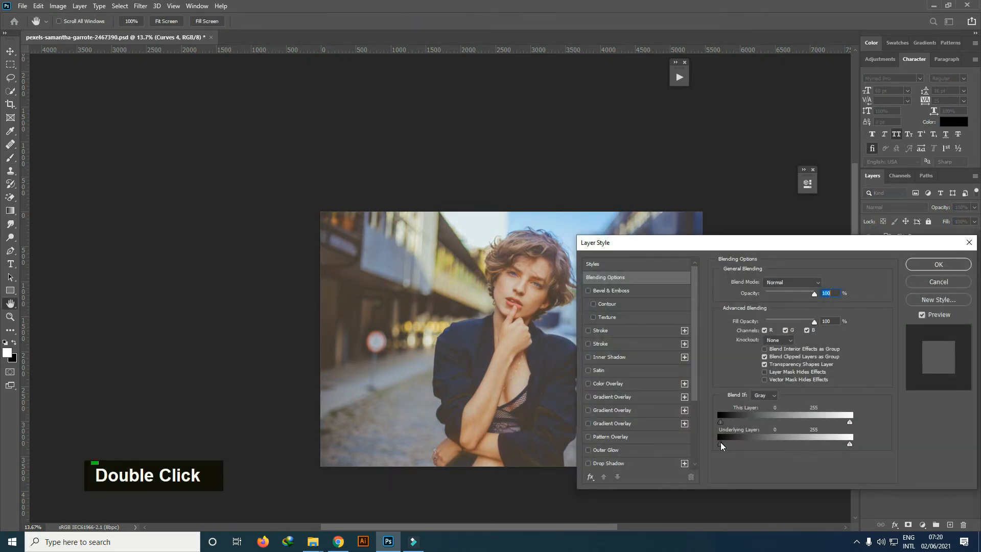
key("space")
left_click_drag(573, 393, 476, 337)
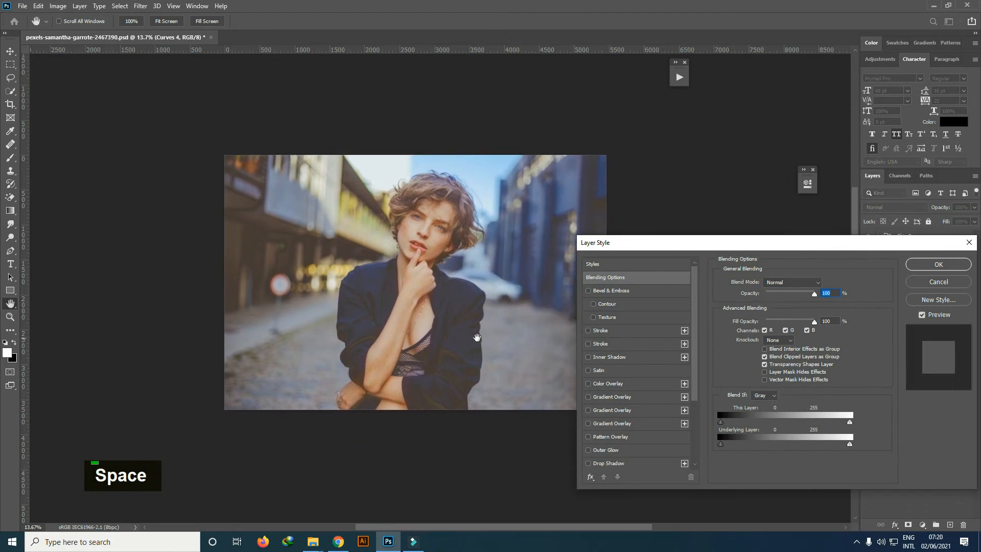
scroll(440, 326, "up", 1)
key("ctrl")
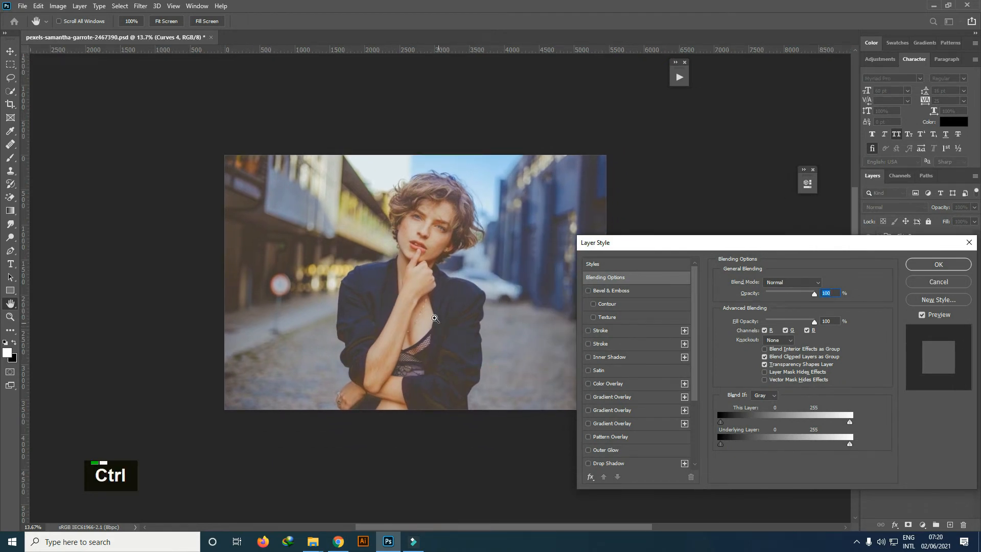
left_click(429, 313, "ctrl")
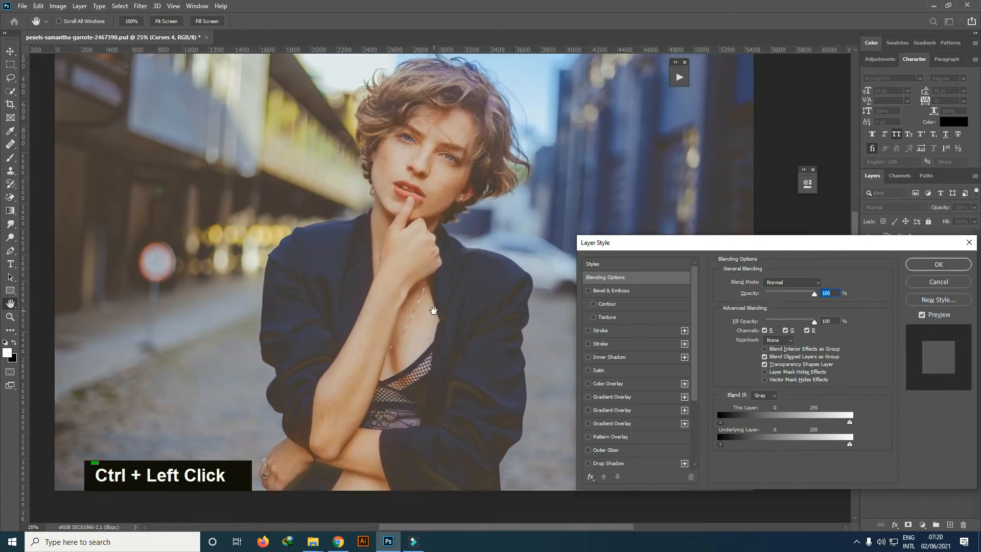
key("alt")
left_click(434, 311, "alt")
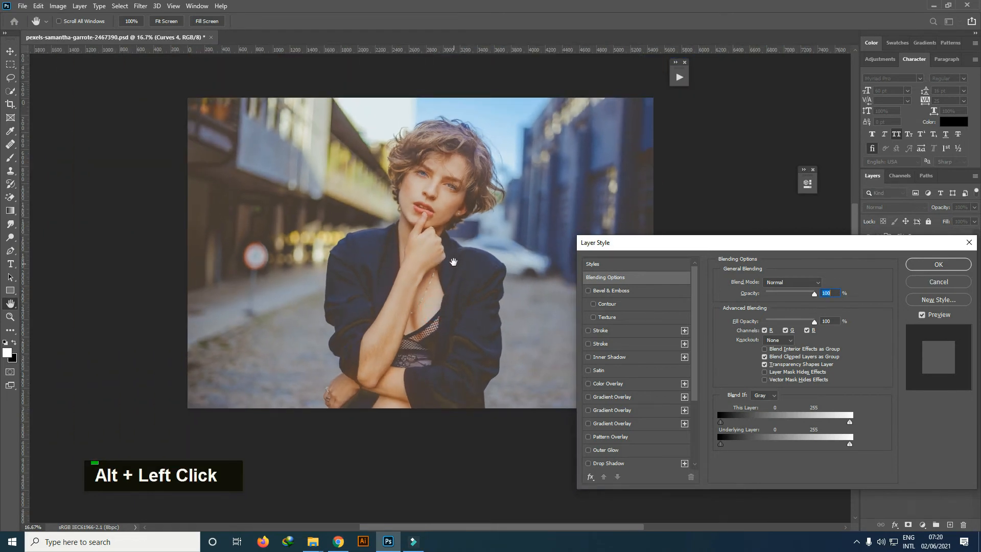
key("space")
left_click_drag(453, 261, 437, 285)
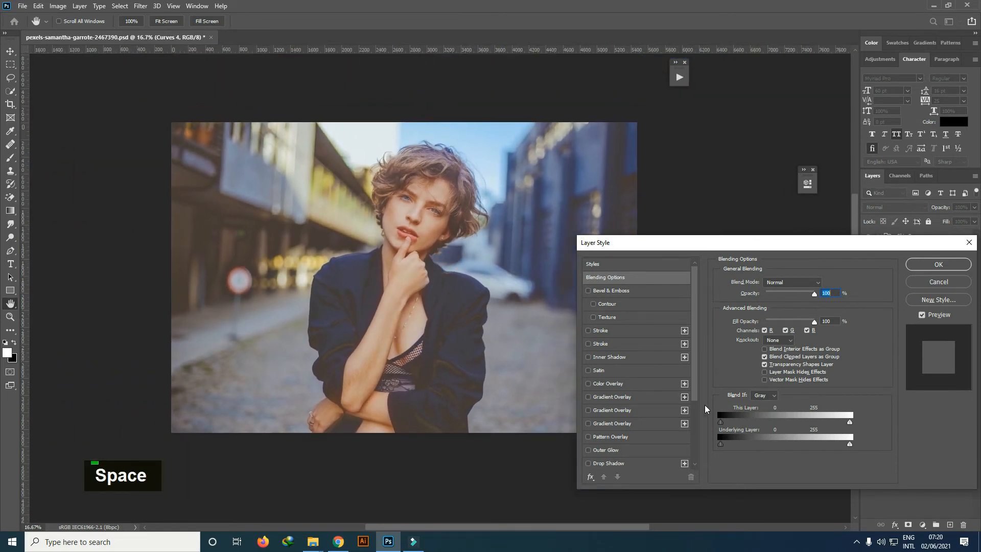
left_click_drag(849, 446, 858, 444)
left_click(925, 282)
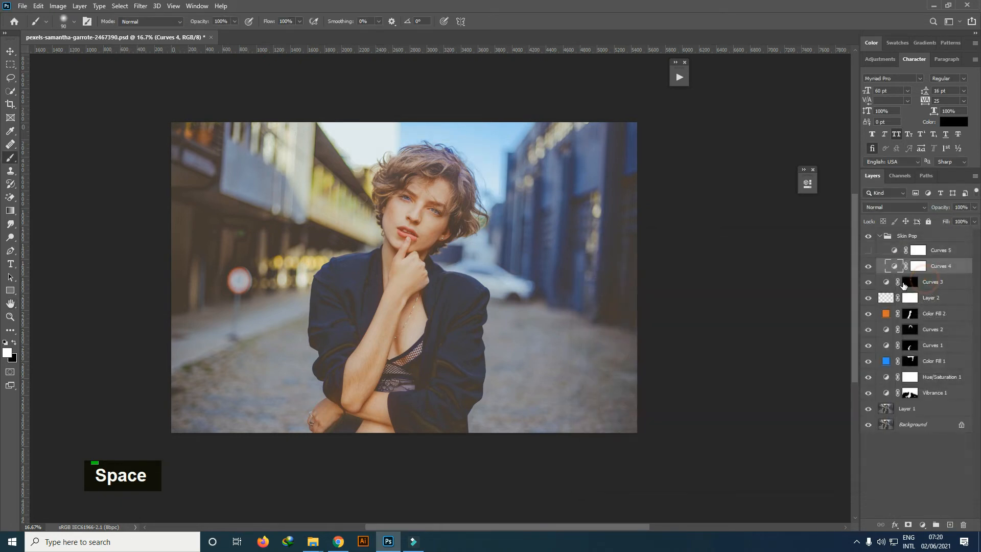
double_click(892, 265)
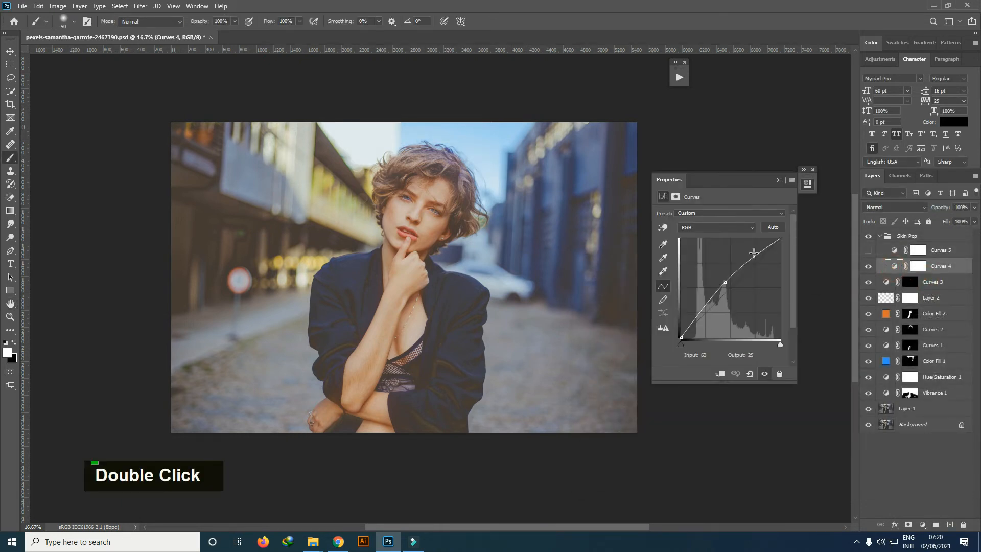
left_click(779, 180)
Restrict Curves 4 to the brighter tones with Blend If, splitting the Underlying Layer's black slider at 143 / 185.
double_click(967, 267)
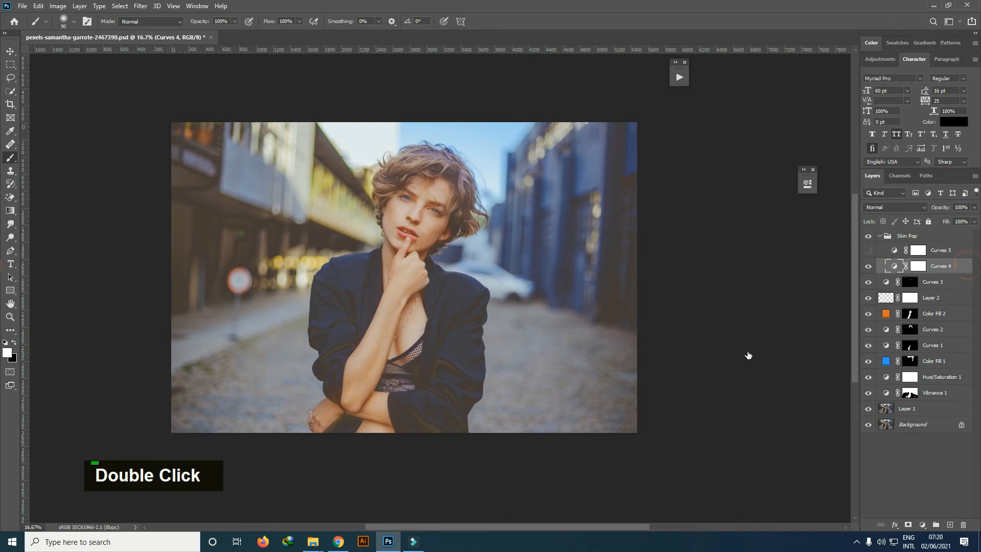
left_click_drag(721, 446, 795, 446)
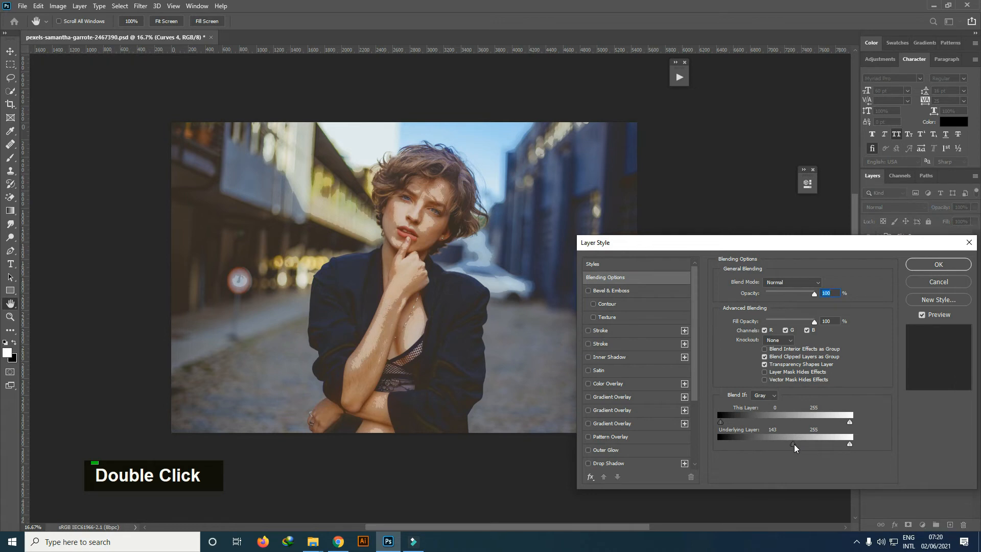
left_click_drag(795, 450, 800, 449)
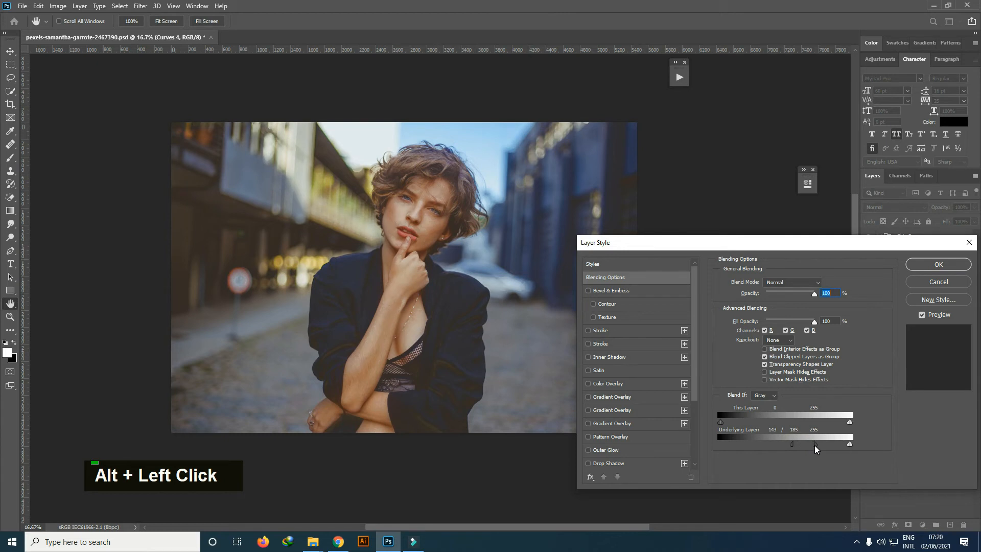
left_click(948, 267)
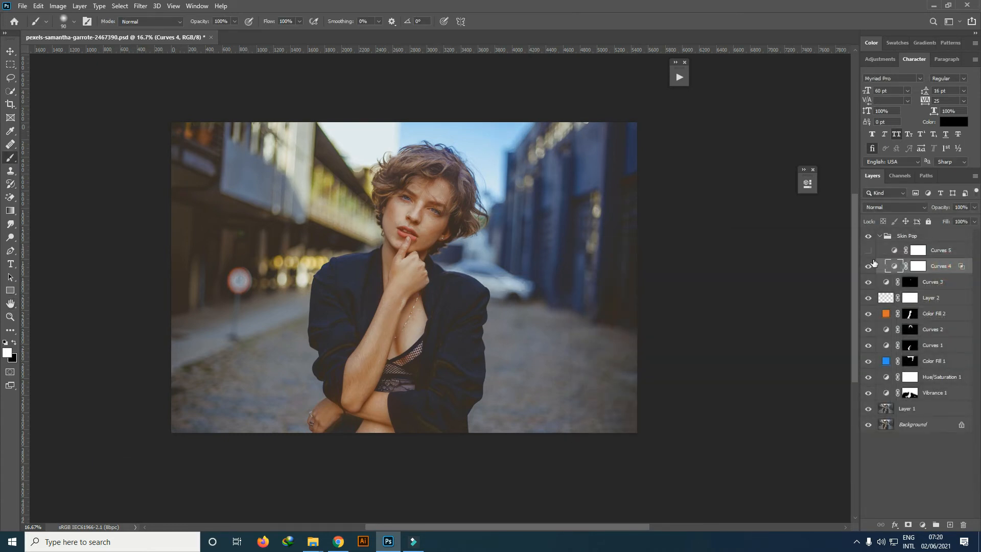
Show Curves 5 and restrict it to the darker tones with Blend If, splitting the Underlying Layer's white slider at 53 / 119.
left_click(869, 250)
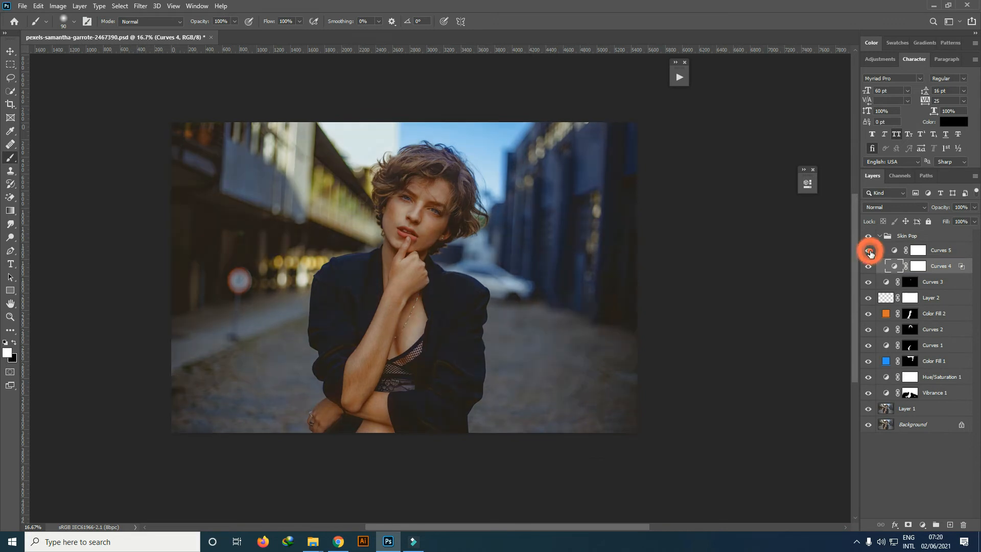
double_click(964, 252)
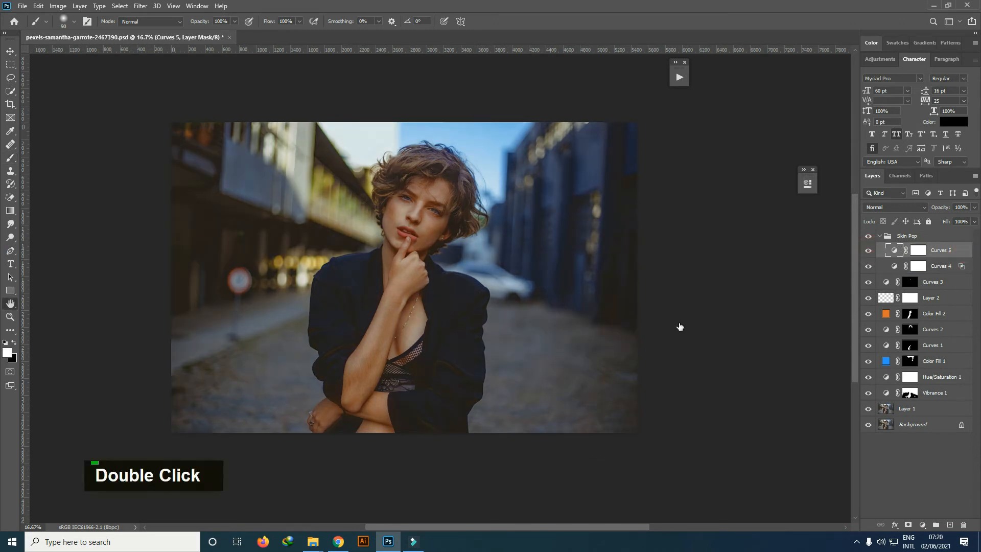
left_click_drag(843, 443, 763, 446)
key("alt")
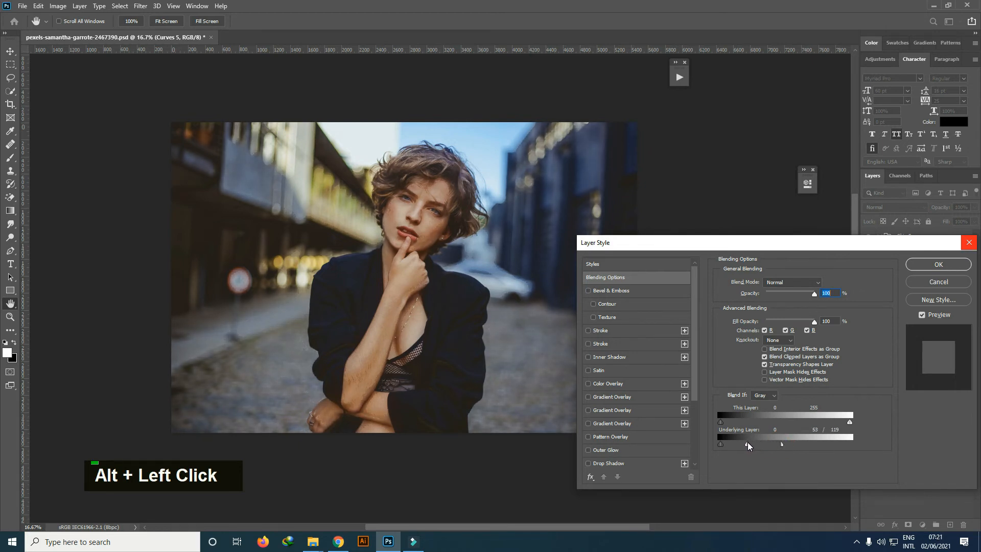
left_click(938, 264)
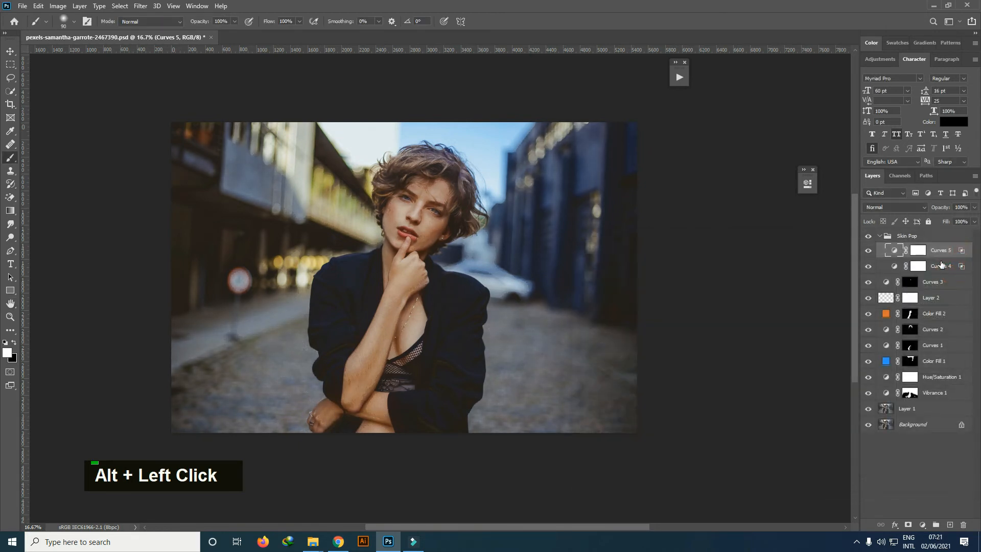
Collapse the Skin Pop group and set its opacity to 47%.
left_click(879, 235)
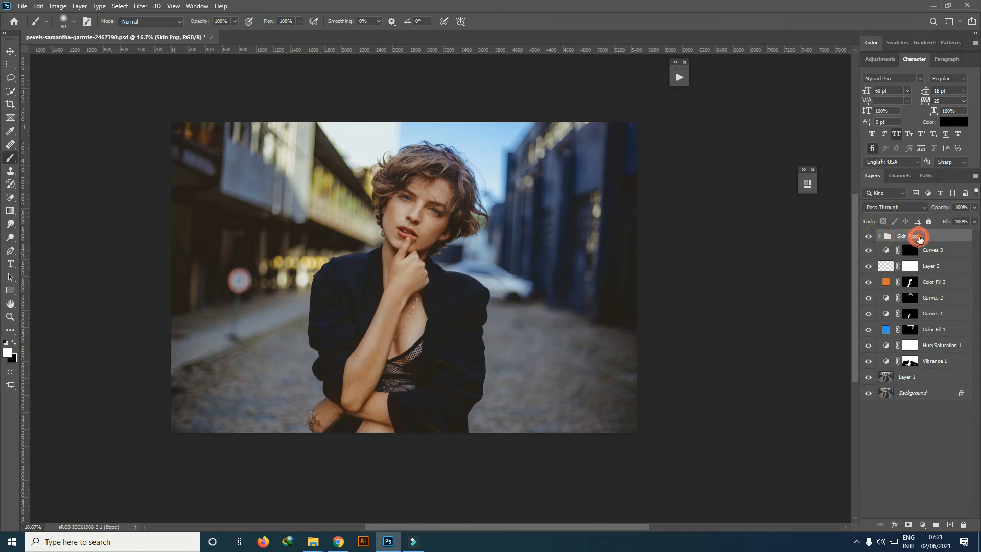
left_click(963, 208)
type("0")
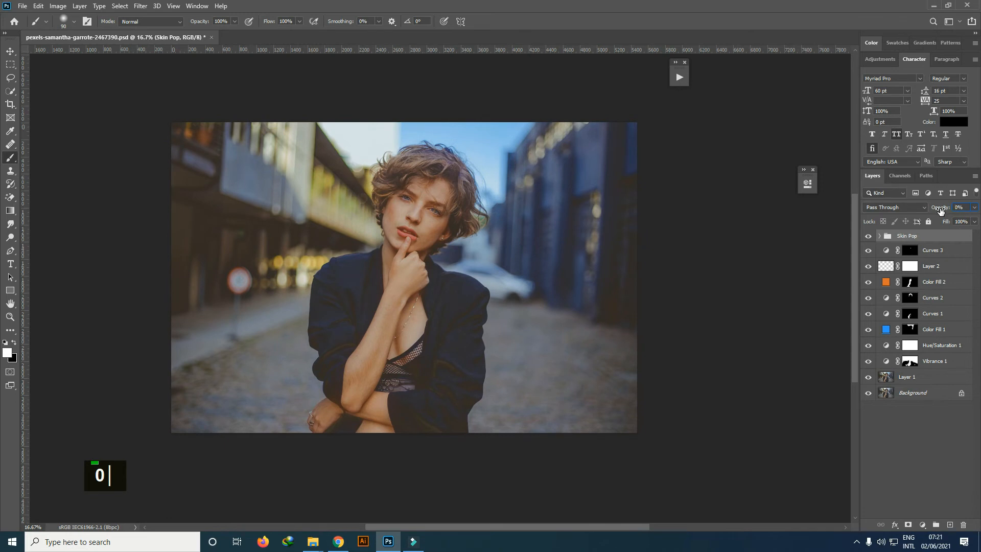
left_click_drag(942, 209, 944, 210)
left_click(939, 209)
left_click(938, 208)
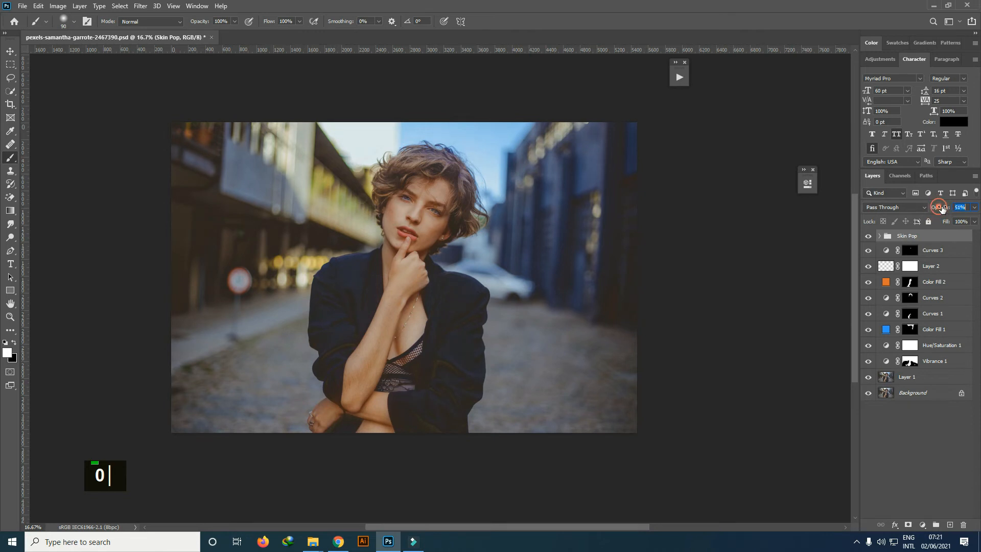
left_click_drag(938, 209, 939, 209)
Compare the portrait with the Skin Pop group off and on, examining the face up close and the whole image.
left_click(869, 236)
left_click(868, 236)
scroll(402, 225, "up", 4)
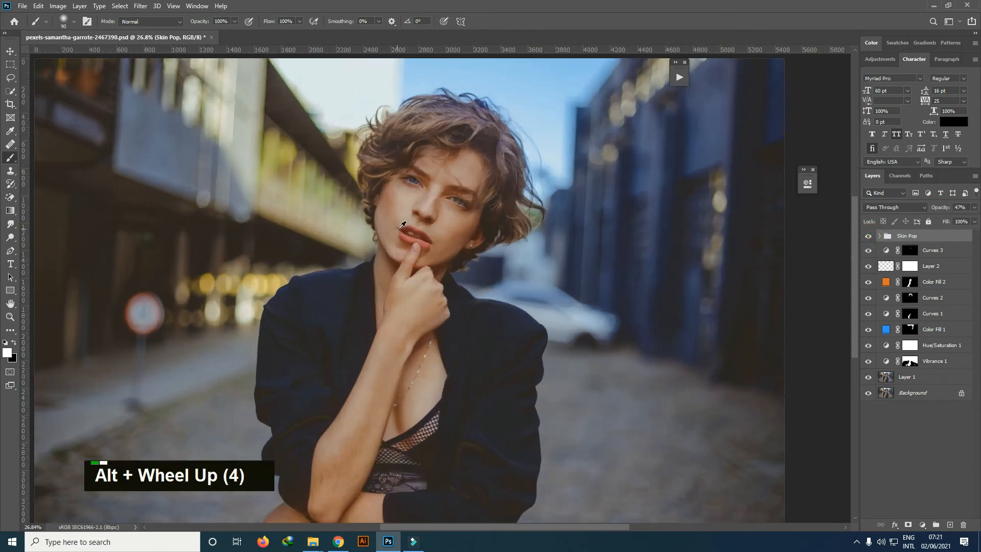
scroll(402, 226, "down", 3)
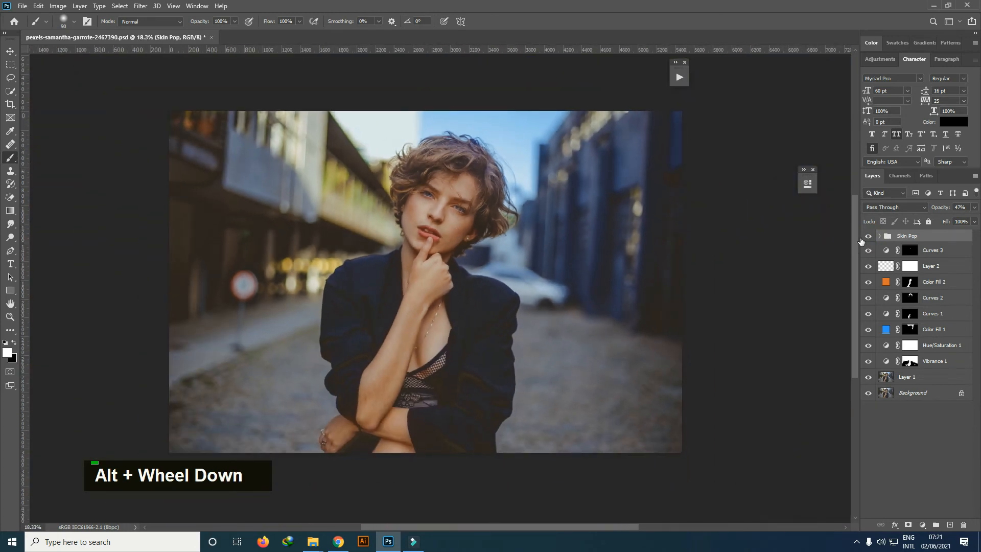
left_click(866, 236)
left_click(867, 236)
scroll(424, 206, "up", 4)
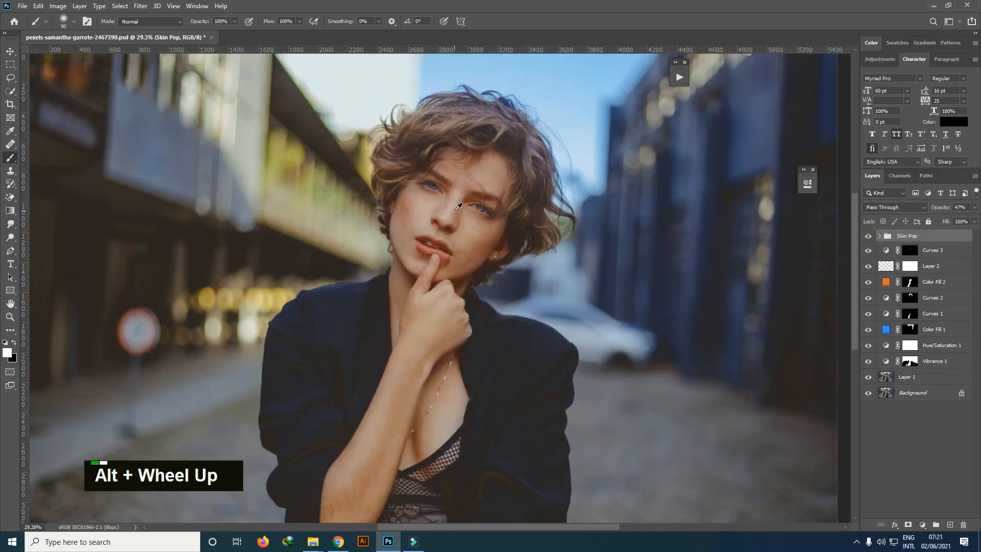
scroll(490, 215, "down", 2)
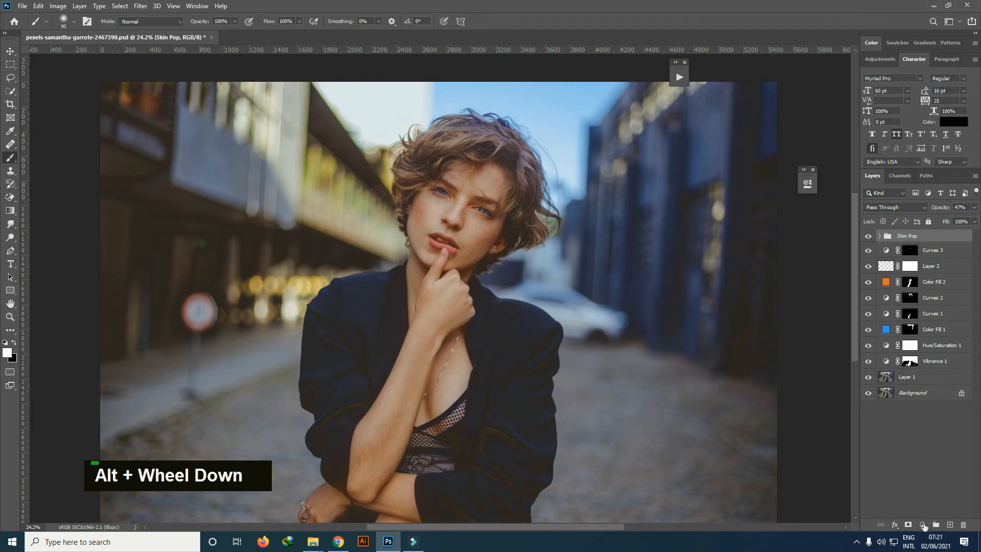
Add a Curves adjustment layer above the Skin Pop group and fine-tune its tones by on-image adjustment on the face, jacket and hair.
right_click(922, 525)
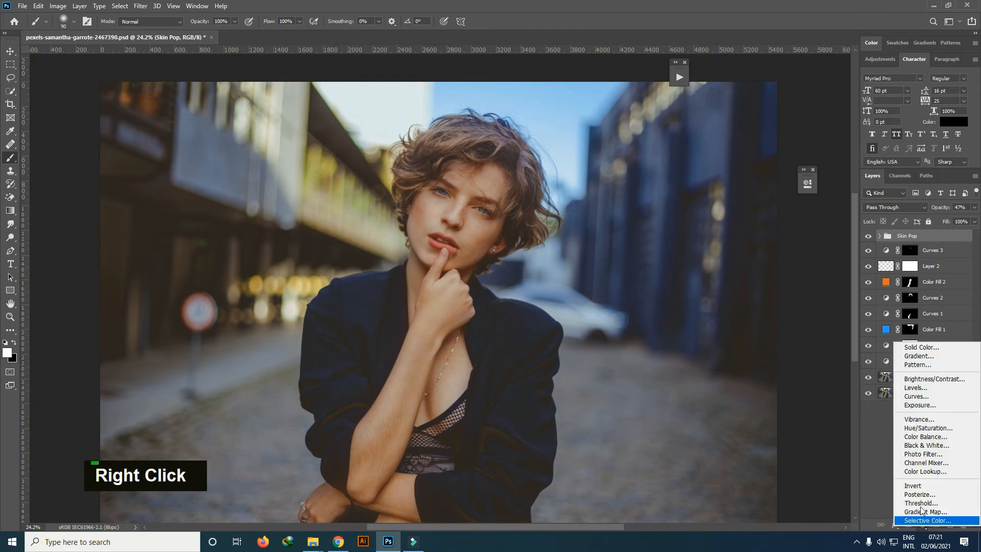
left_click(917, 396)
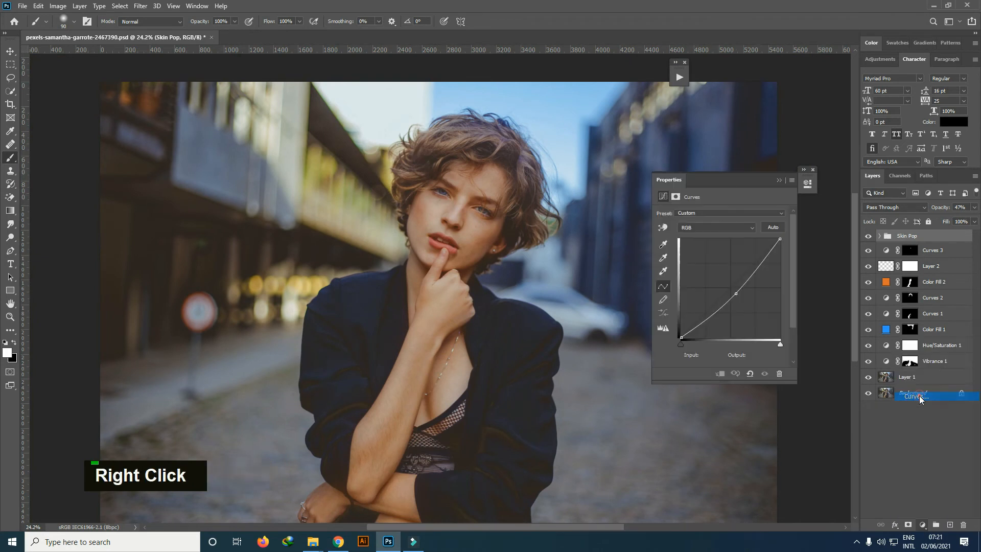
left_click(662, 227)
left_click_drag(484, 248, 484, 244)
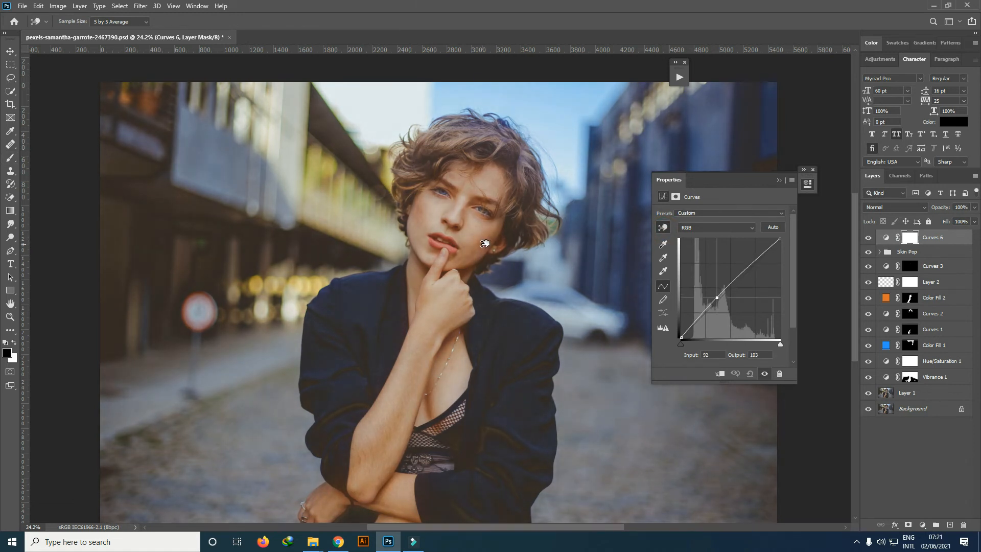
left_click(509, 290)
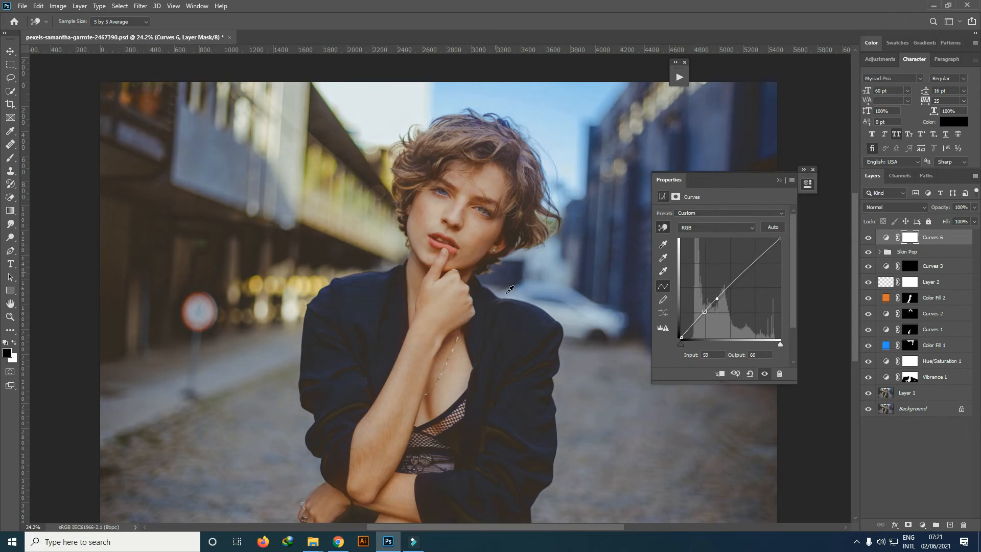
left_click(519, 330)
left_click(467, 136)
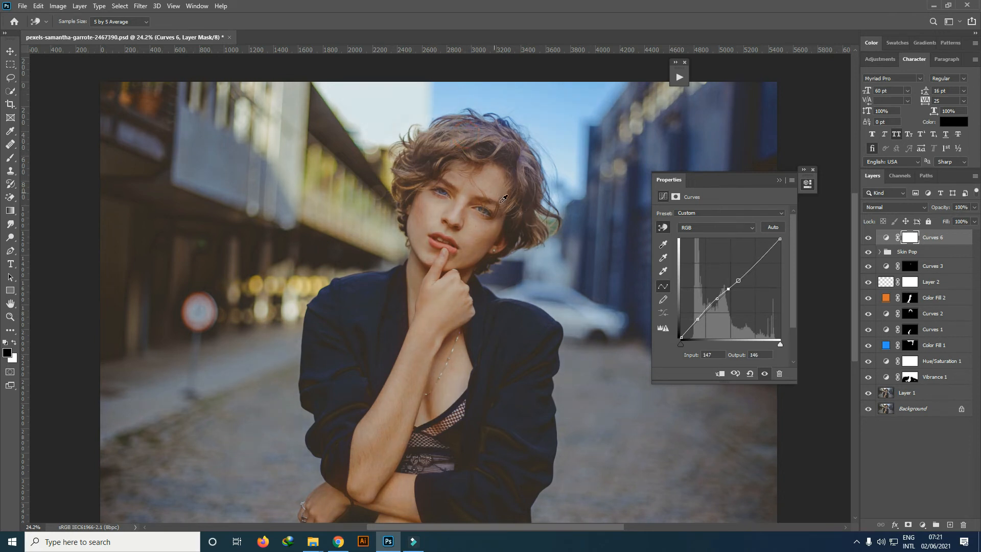
left_click_drag(524, 233, 490, 240)
left_click(779, 180)
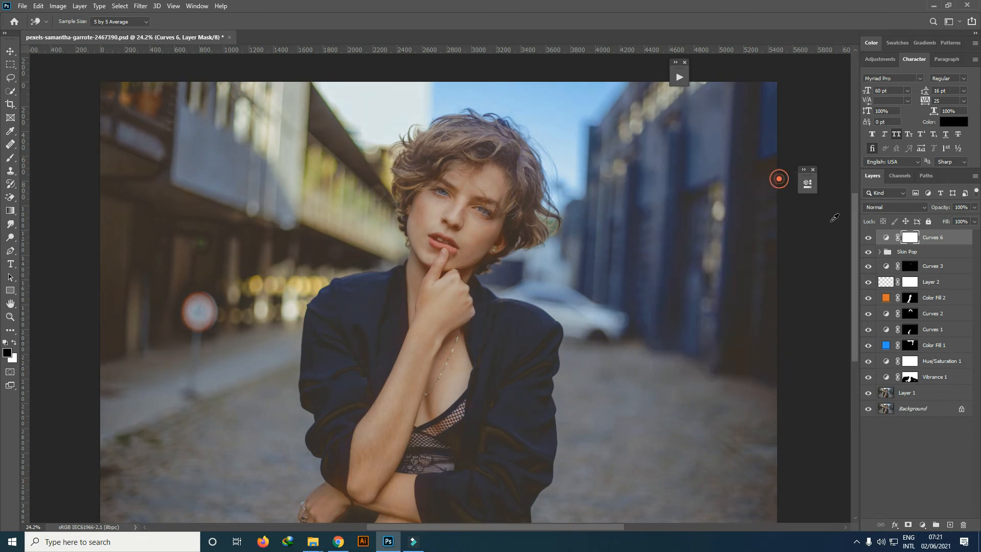
Compare the image with the Curves 6 layer off and on.
left_click(868, 237)
left_click(868, 237)
scroll(494, 252, "down", 2, "alt")
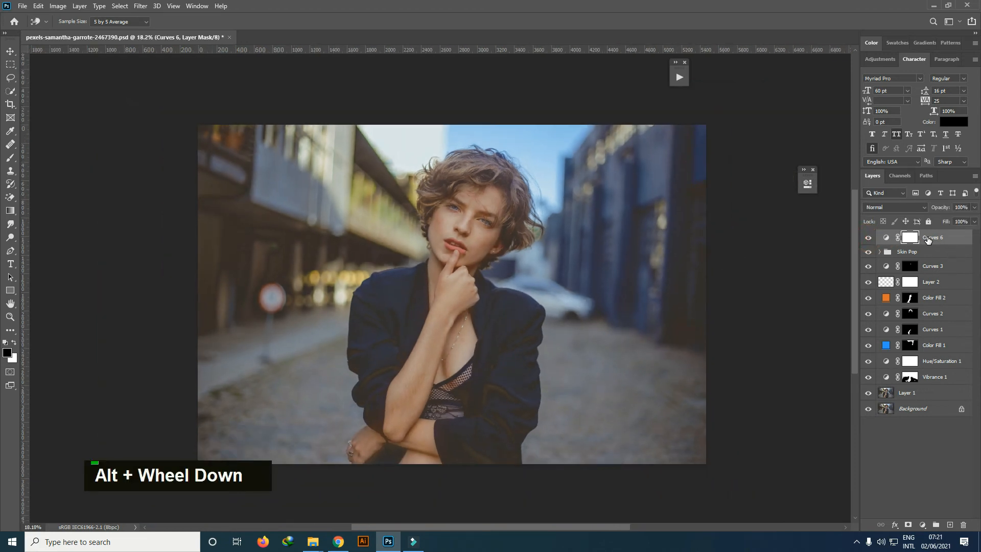
Replace the Curves 6 layer with a new Curves adjustment layer and brighten its midtones by on-image adjustment on the face.
left_click_drag(940, 240, 962, 525)
right_click(923, 526)
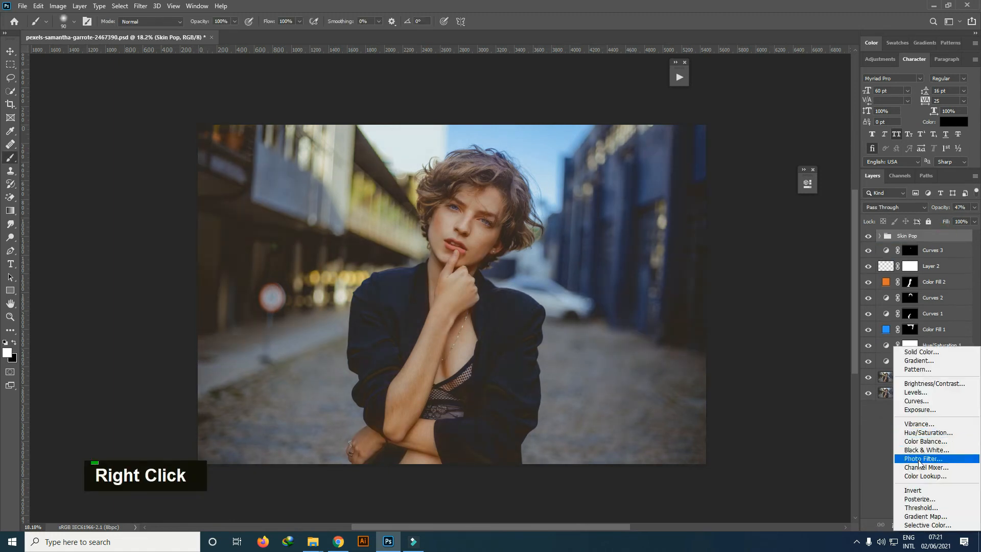
left_click(916, 400)
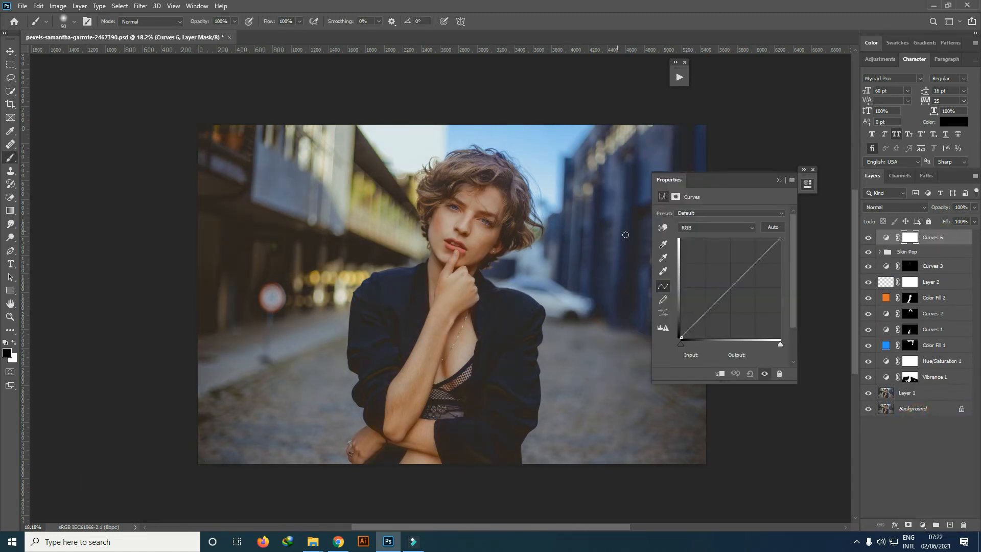
left_click(662, 227)
left_click(485, 243)
left_click_drag(485, 243, 487, 237)
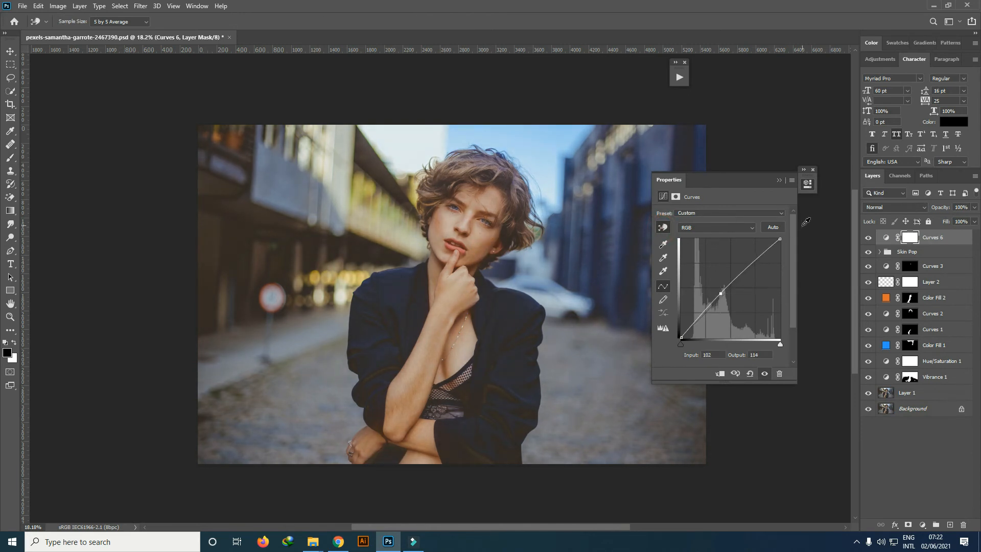
left_click_drag(487, 244, 487, 240)
left_click(777, 180)
Invert the new Curves layer's mask to black and paint white over the face, chest, hands and forearms with an 800 px brush.
key("ctrl+i")
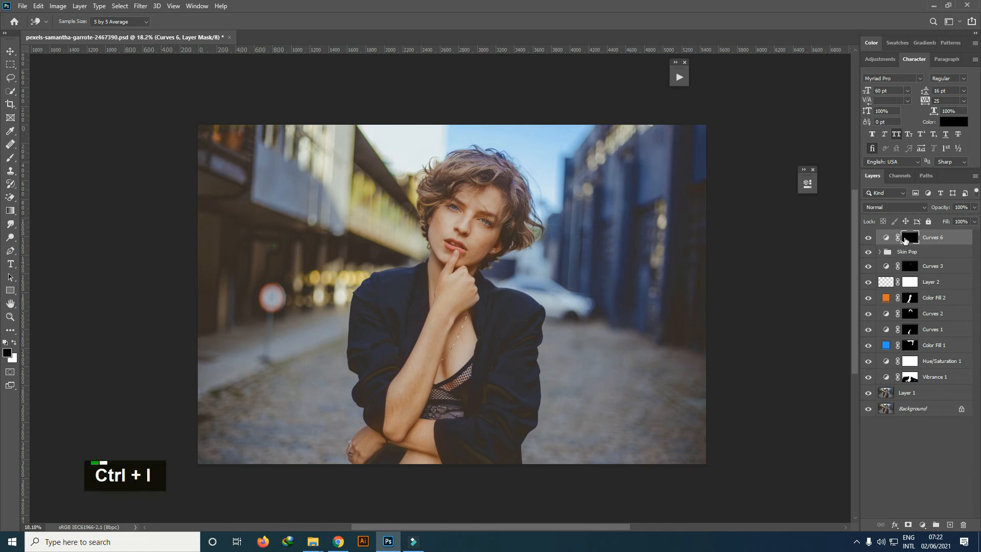
left_click(10, 157)
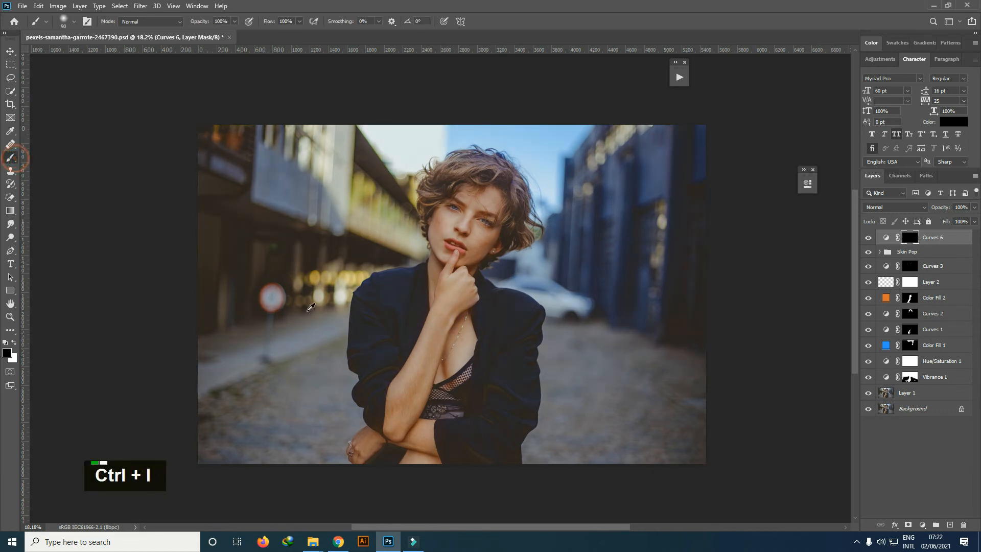
scroll(469, 292, "down", 1, "alt")
key("bracketright")
key("bracketright")
key("bracketright")
key("bracketright")
key("bracketright")
key("bracketright")
key("bracketright")
key("bracketright")
key("bracketright")
key("bracketright")
key("bracketright")
key("bracketright")
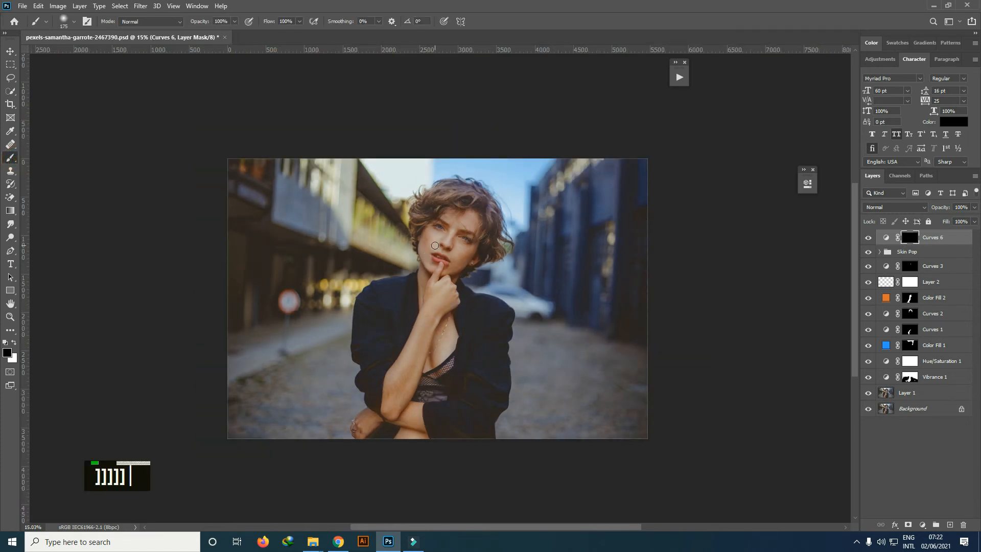
scroll(447, 245, "up", 1)
key("x")
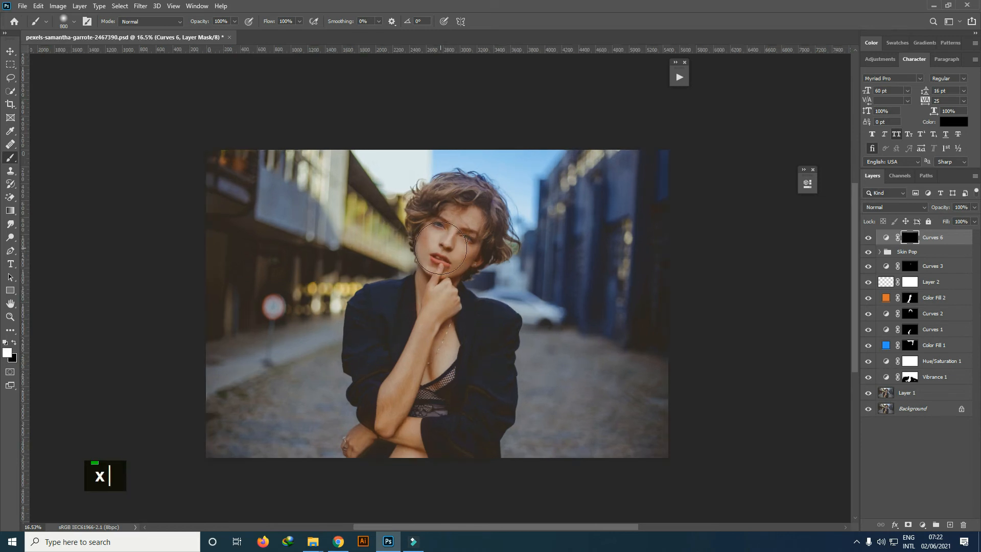
left_click_drag(445, 240, 452, 201)
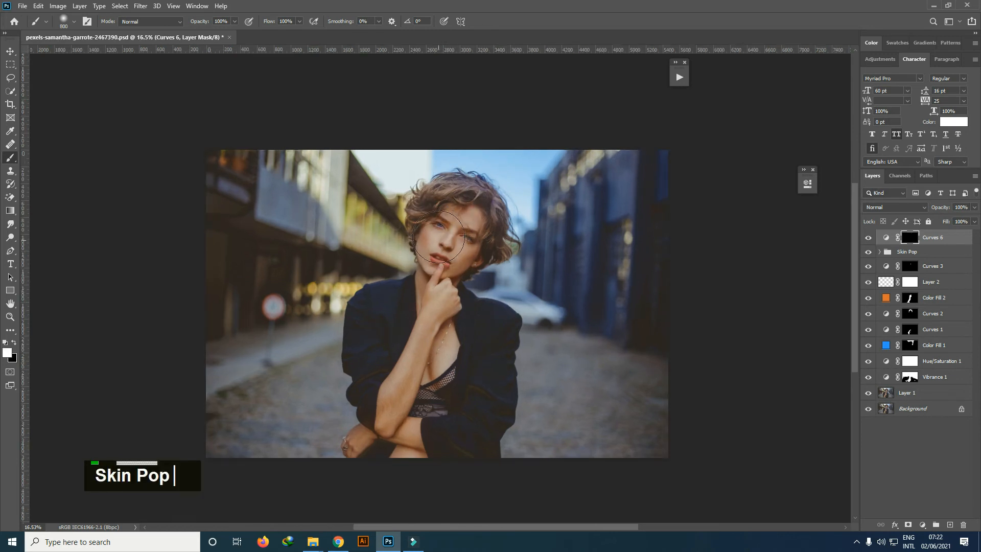
mouse_move(448, 249)
left_mouse_down()
mouse_move(455, 232)
mouse_move(398, 446)
left_mouse_up()
key("x")
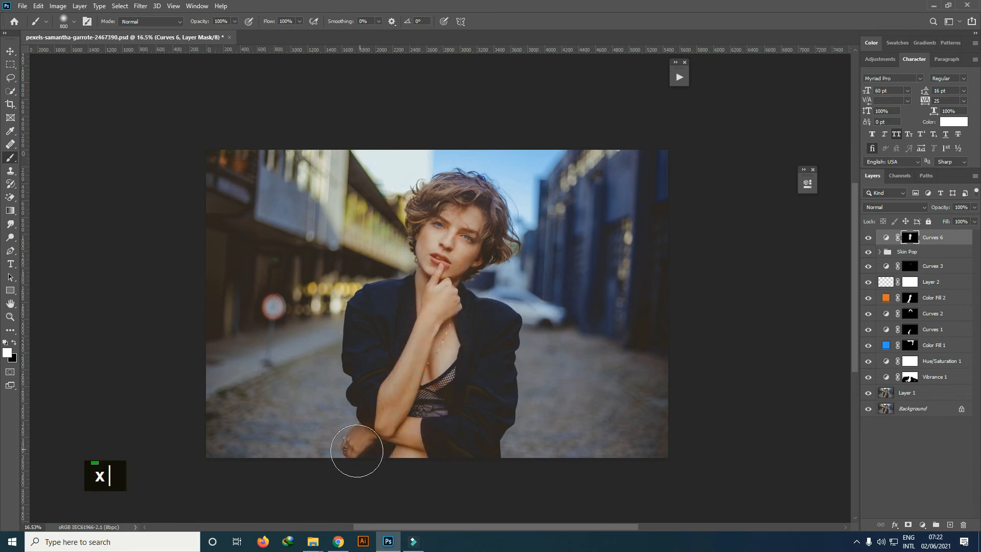
mouse_move(407, 439)
left_mouse_down()
mouse_move(401, 421)
mouse_move(416, 401)
mouse_move(466, 405)
mouse_move(408, 332)
mouse_move(387, 392)
left_mouse_up()
key("x")
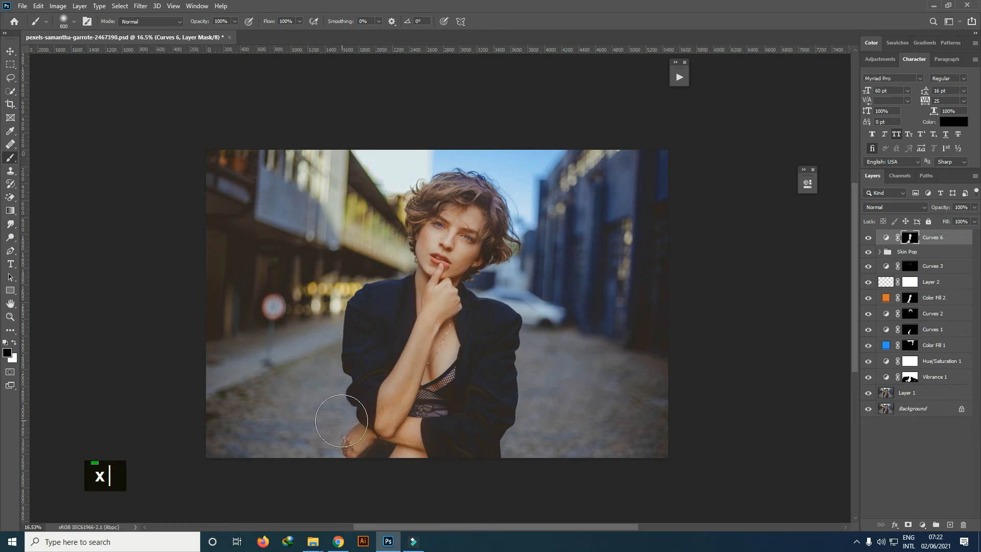
Paint the Curves 6 mask black over the background beside the lower sleeve and wrist with a 200 px brush.
key("x")
key("bracketleft")
key("bracketleft")
key("bracketleft")
key("bracketleft")
key("bracketleft")
key("bracketleft")
key("bracketleft")
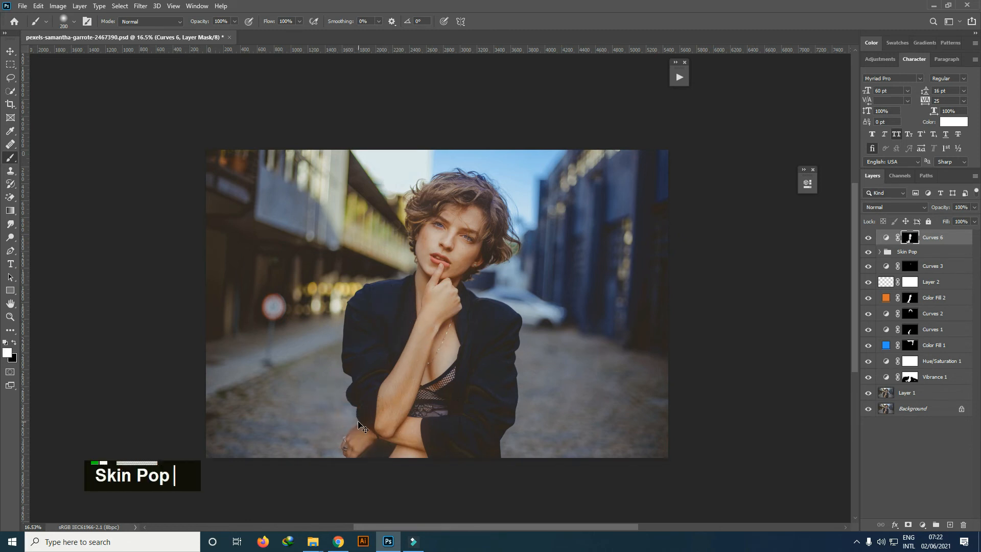
key("x")
double_click(339, 416)
key("x")
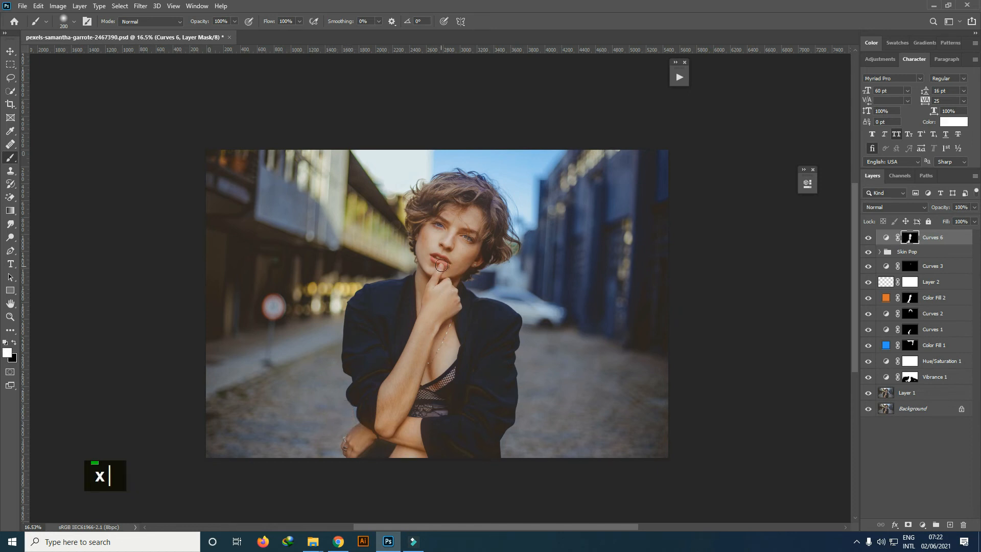
Compare the portrait with the Curves 6 layer off and on.
scroll(441, 265, "up", 3)
scroll(498, 279, "down", 3)
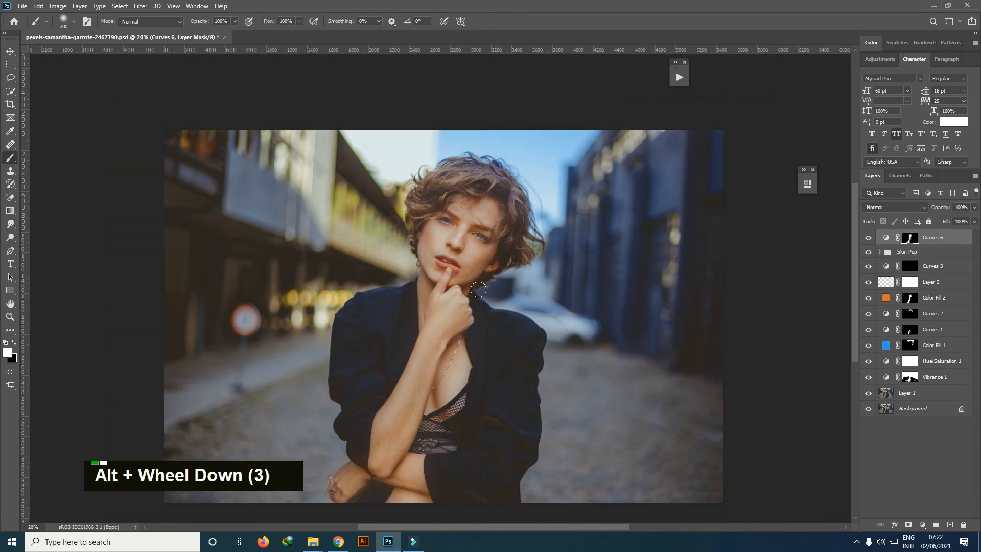
left_click(868, 237)
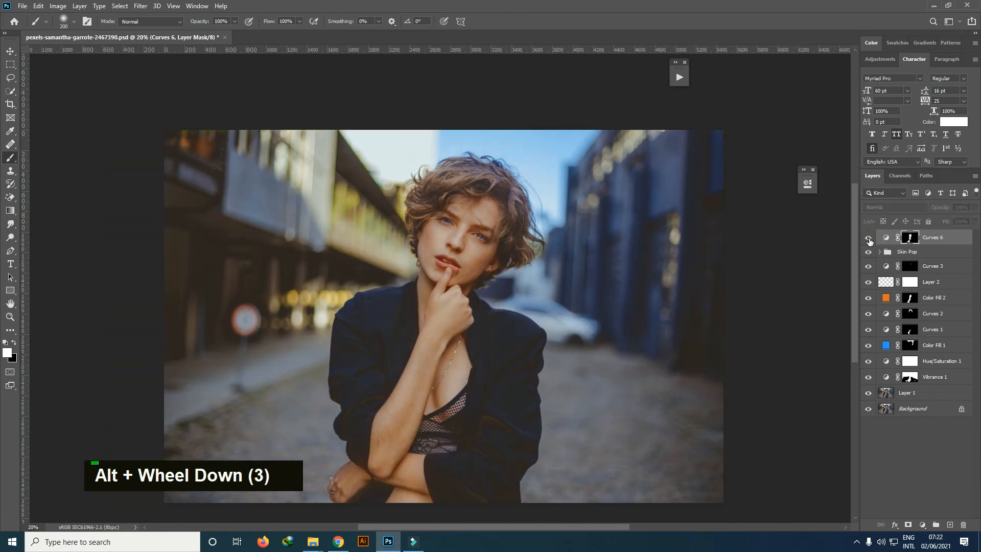
left_click(868, 237)
Compare the full grade with the original by showing only the Background layer and restoring all layers.
scroll(502, 271, "down", 2)
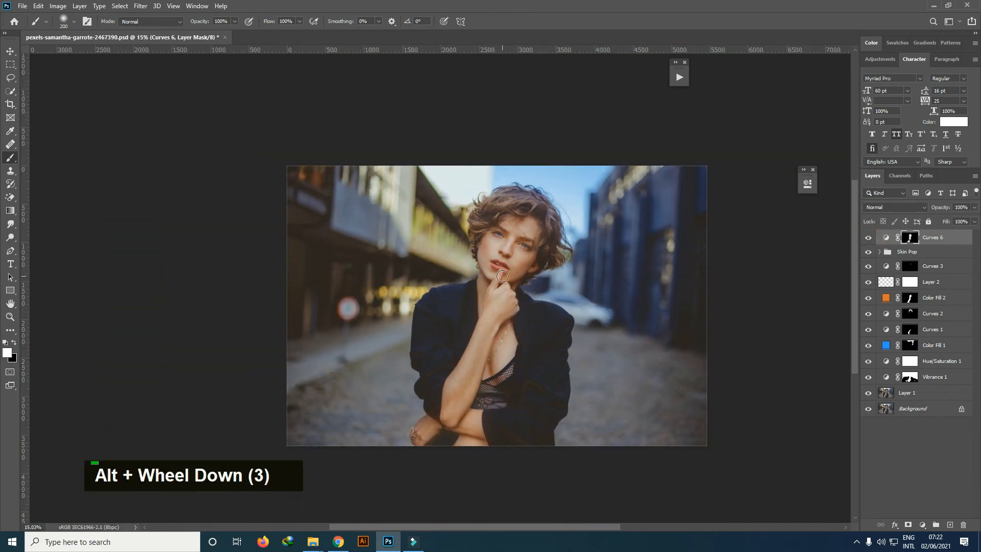
scroll(397, 293, "down", 1)
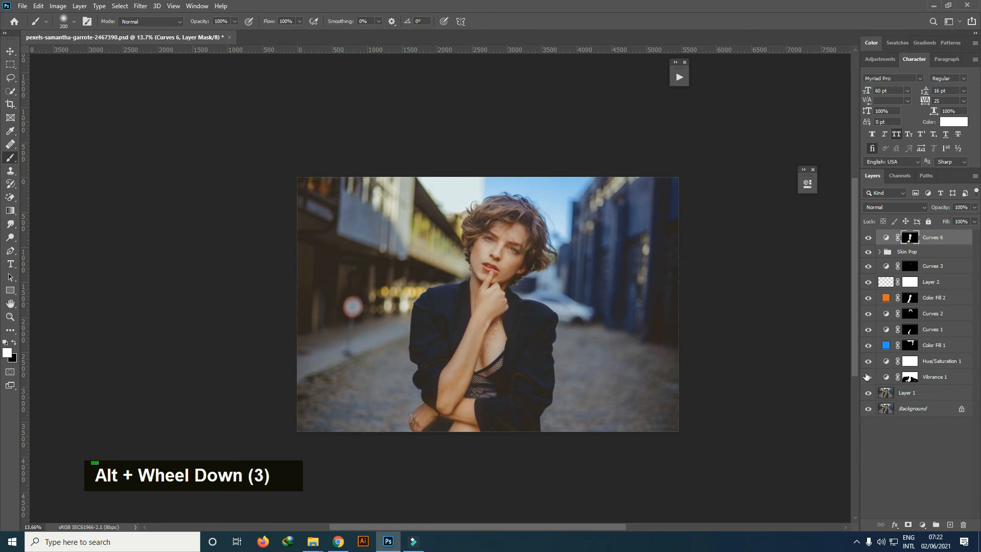
left_click(867, 410, "alt+shift")
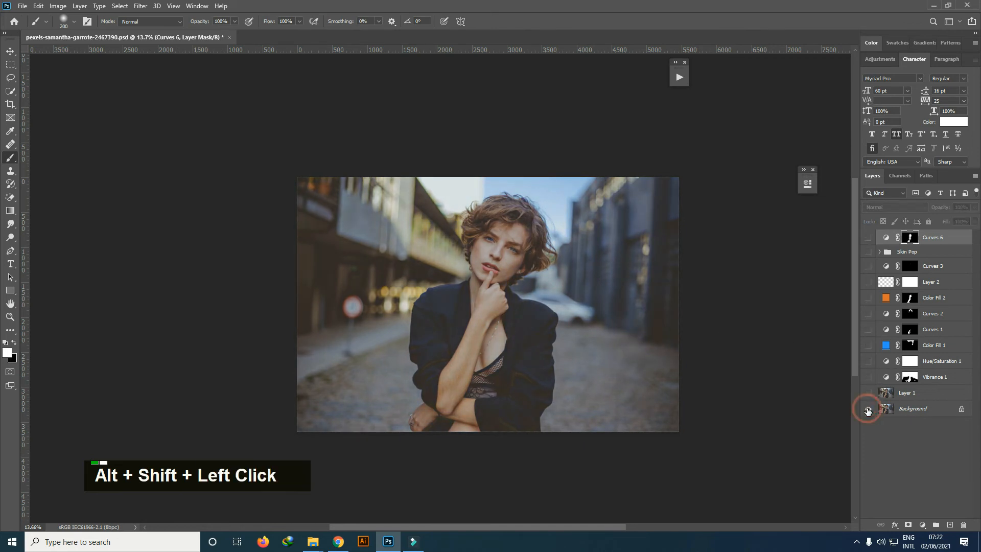
left_click(868, 410, "alt+shift")
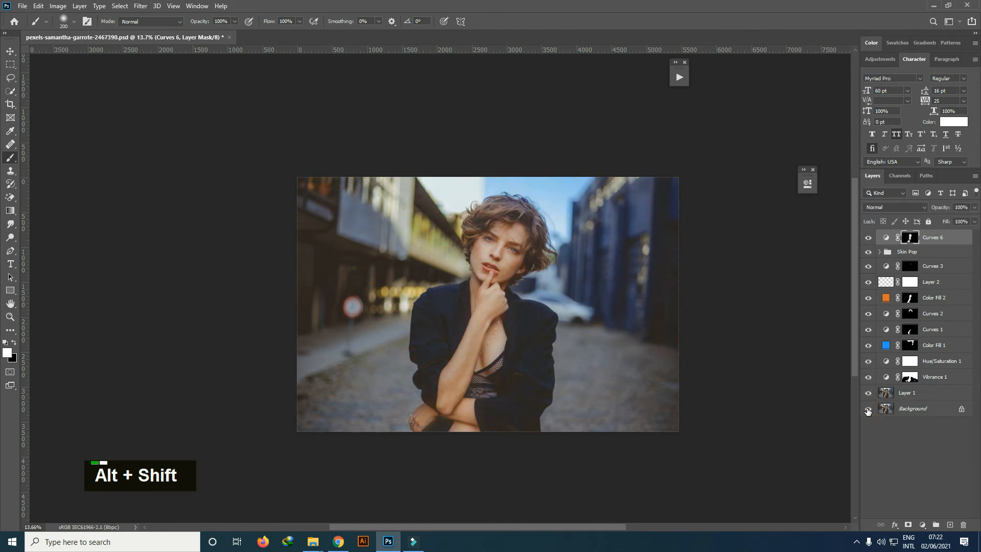
scroll(545, 276, "up", 2)
scroll(545, 278, "down", 1)
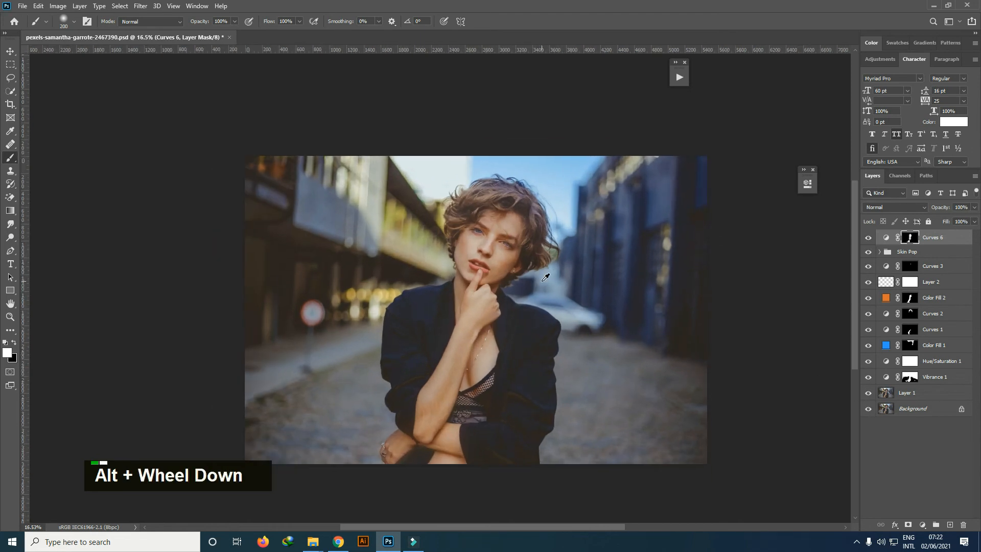
Add a Hue/Saturation adjustment layer above Curves 6 with Saturation at -8 and compare the image with it off and on.
right_click(922, 525)
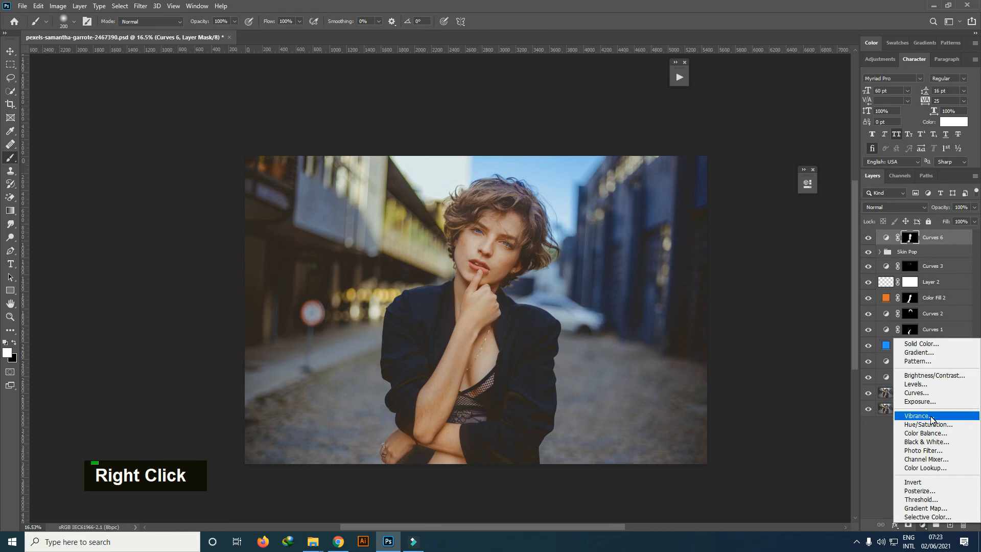
left_click(927, 424)
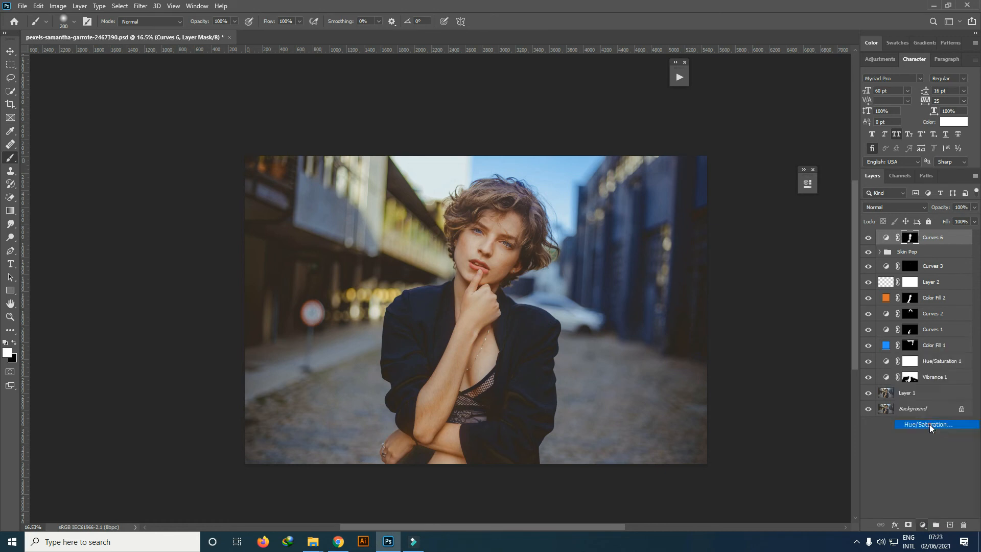
left_click_drag(723, 172, 764, 157)
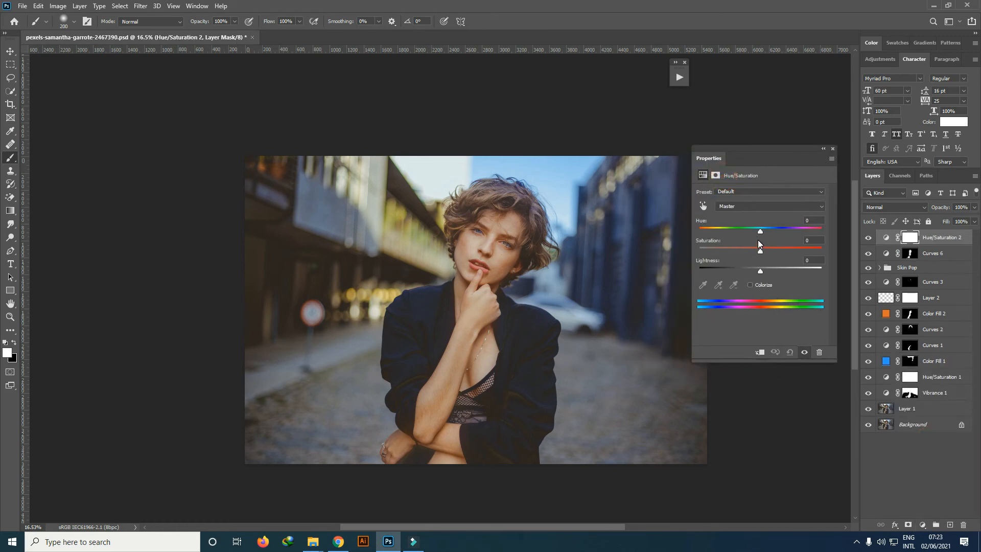
left_click_drag(760, 250, 759, 250)
left_click(804, 240)
key("Return")
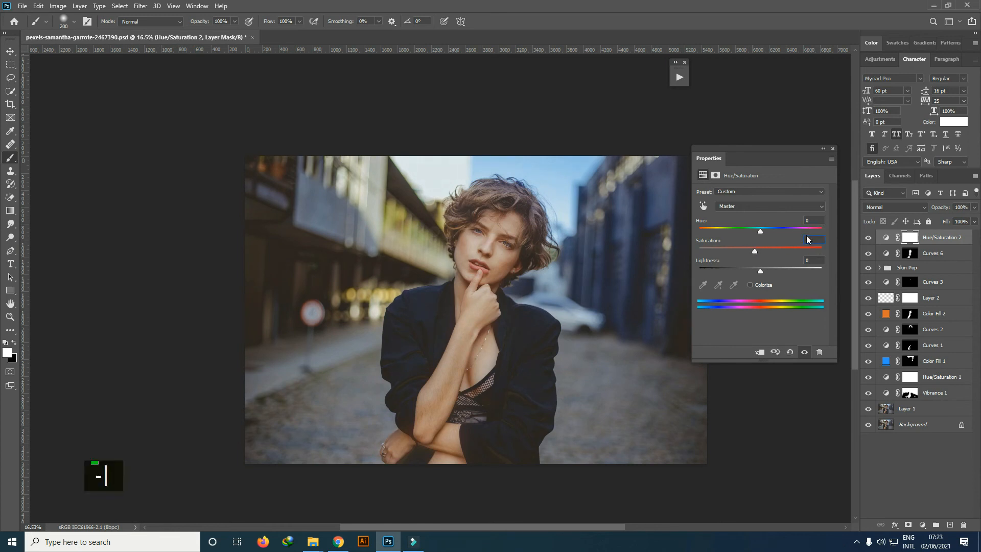
type("8")
left_click(822, 148)
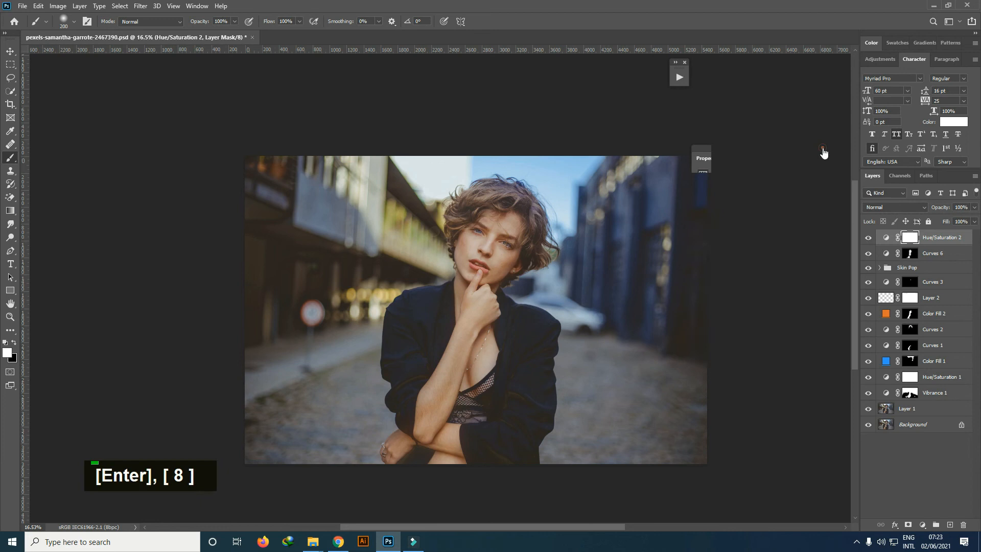
double_click(867, 239)
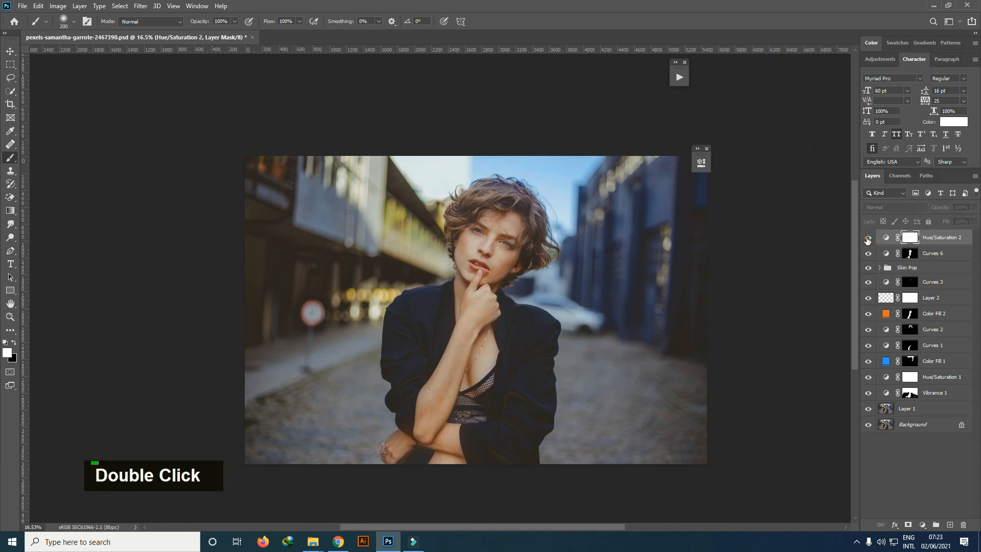
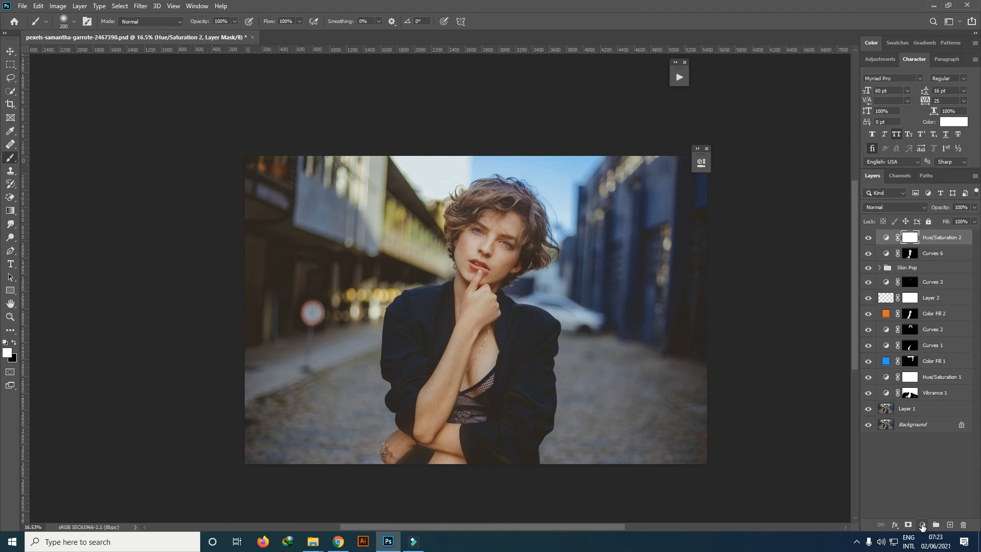
Add a Curves adjustment layer above Hue/Saturation 2 and darken the midtones with a point at Input 148, Output 104.
right_click(923, 524)
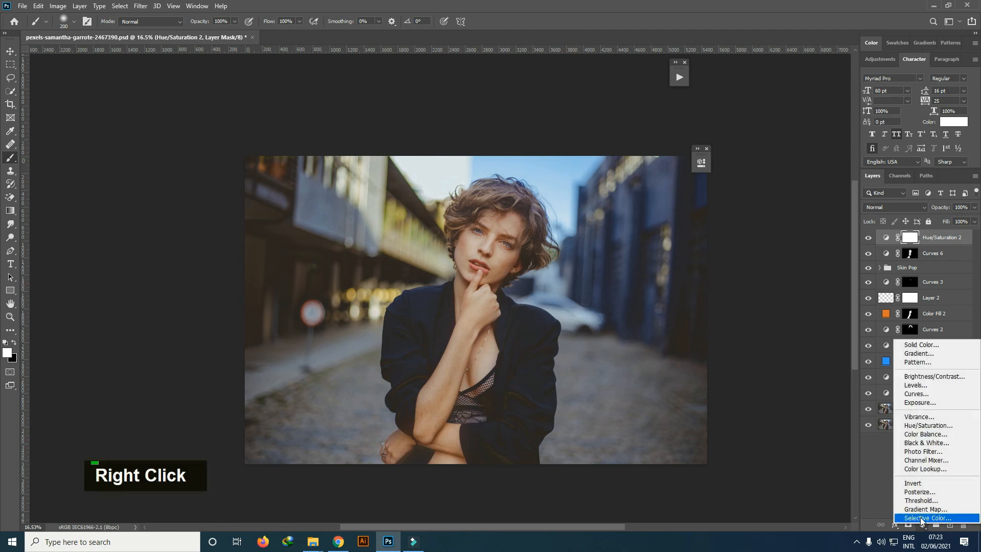
left_click(916, 394)
left_click_drag(618, 158, 703, 158)
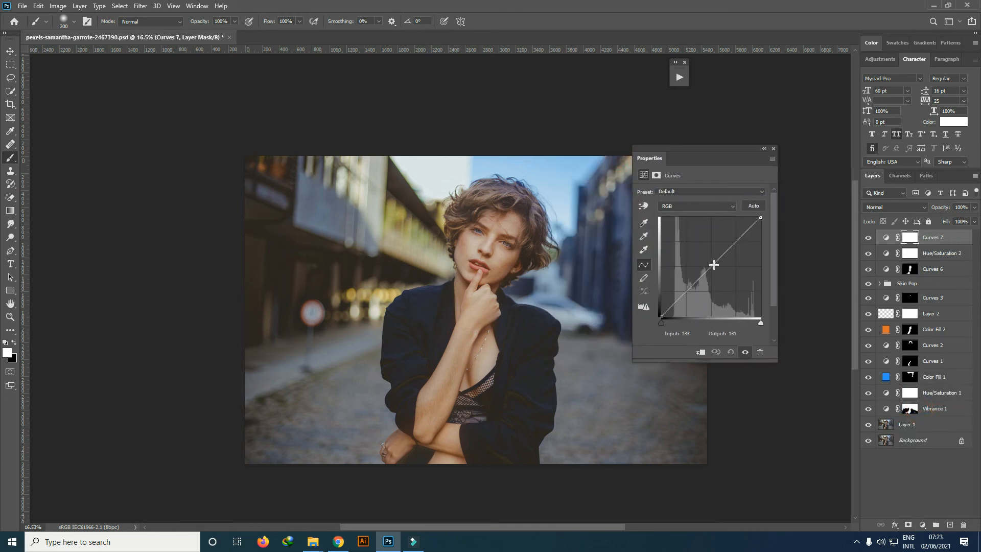
left_click_drag(713, 264, 718, 275)
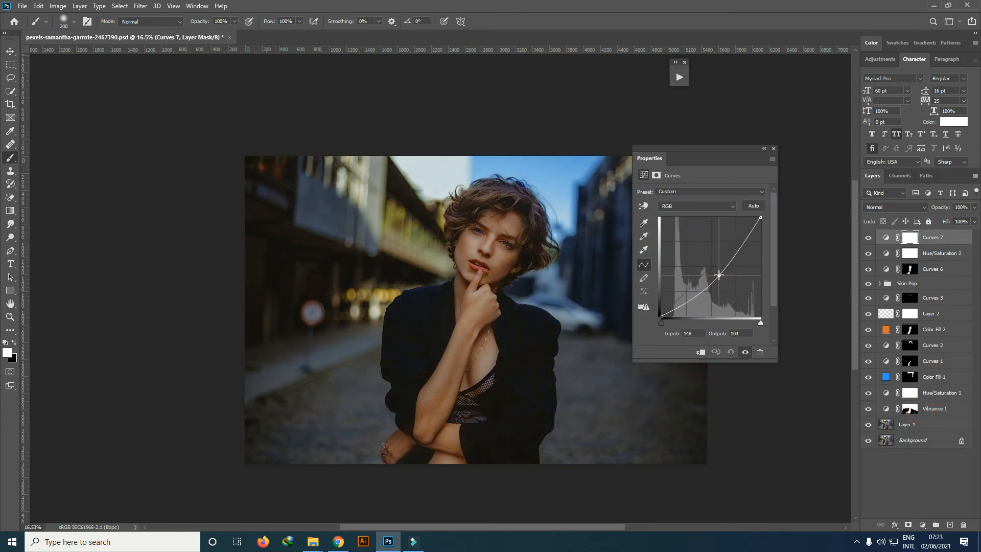
Enlarge the brush to 2900 px and stamp one black circle on the Curves 7 mask over the woman's face and upper body.
key("bracketright")
key("bracketright")
key("bracketright")
key("bracketright")
key("bracketright")
key("bracketright")
key("bracketright")
key("bracketright")
key("bracketright")
key("bracketright")
key("bracketright")
key("bracketright")
key("bracketright")
key("bracketright")
key("bracketright")
key("bracketright")
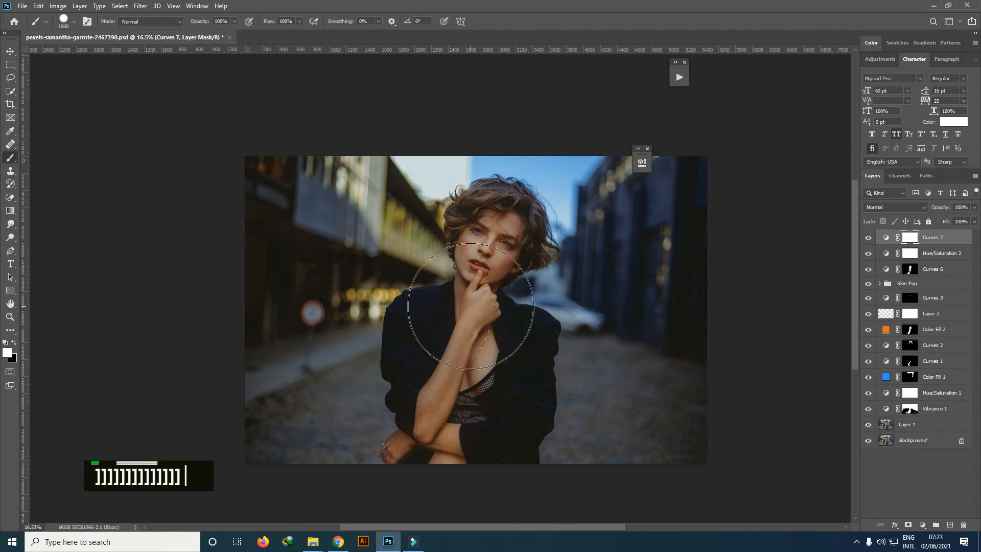
key("bracketright")
key("bracketright")
key("bracketright")
key("bracketright")
key("bracketright")
key("bracketright")
key("bracketright")
key("bracketright")
key("bracketright")
key("bracketright")
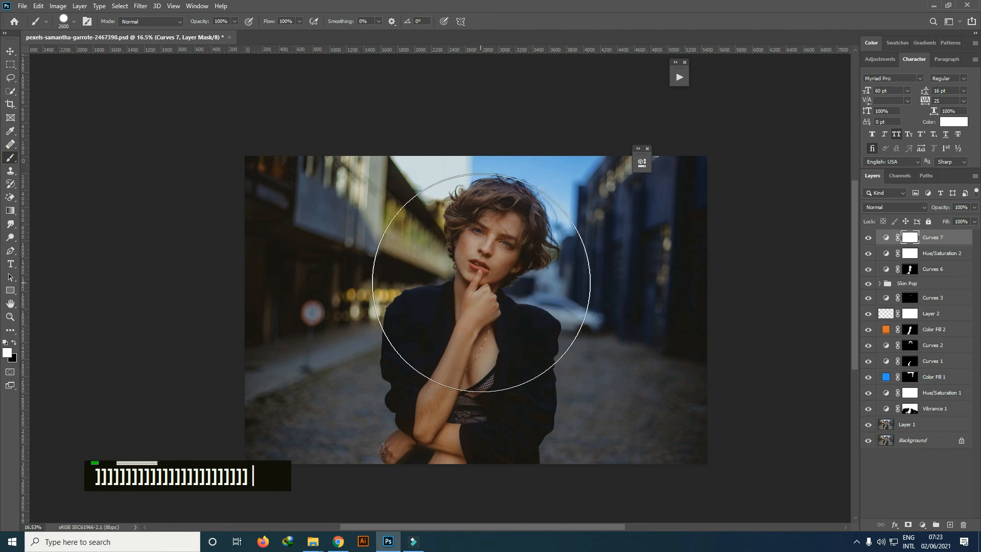
key("bracketright")
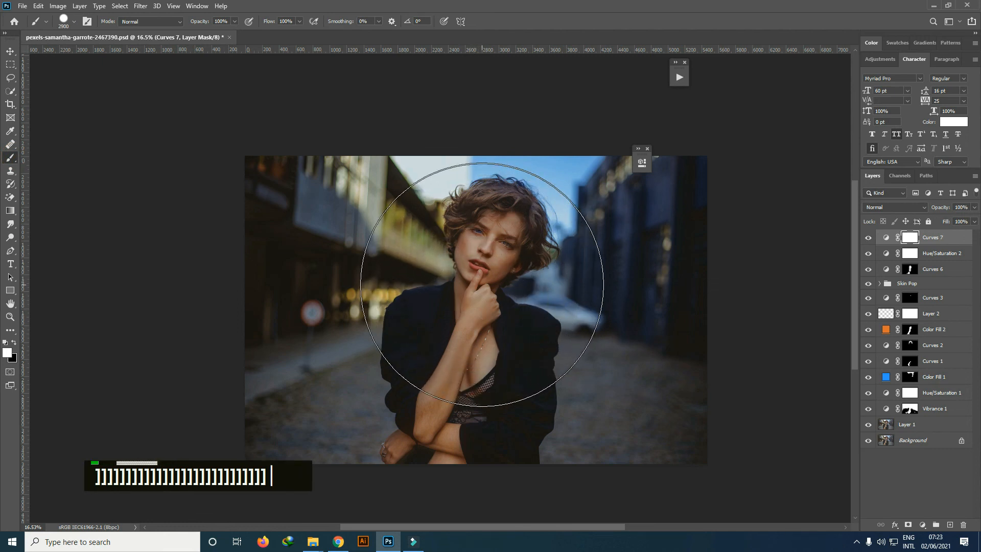
key("x")
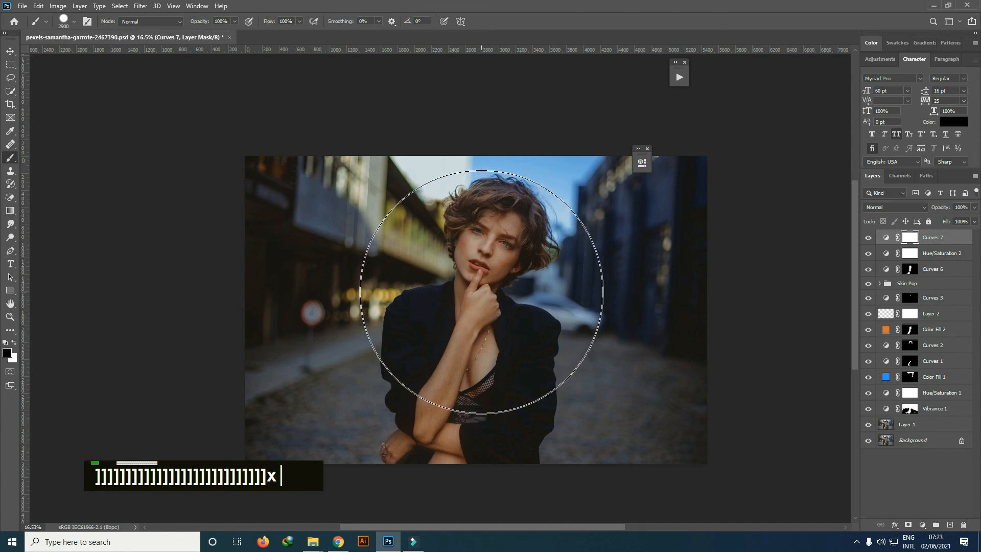
left_click(479, 293)
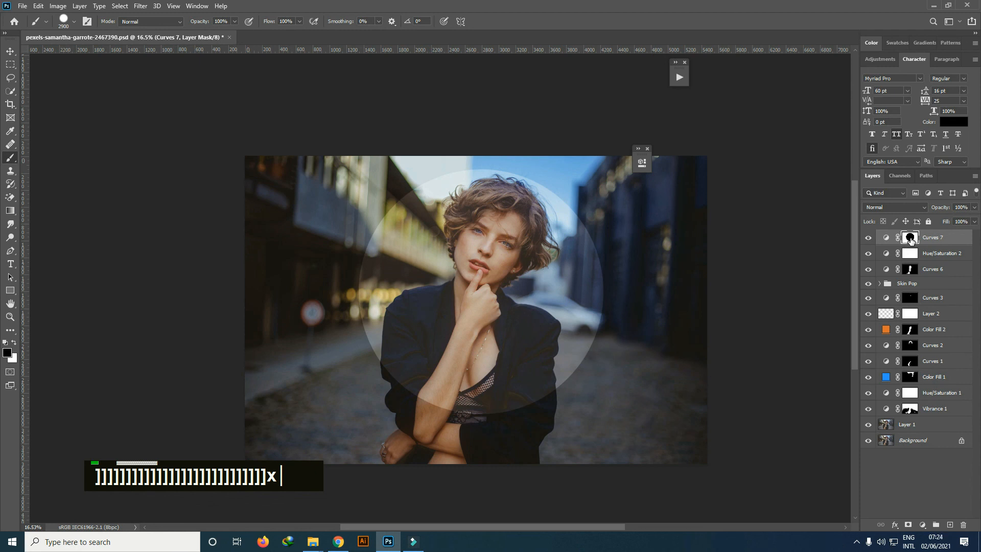
Feather the Curves 7 layer mask by about 128 px to soften the circle's edge, and compare the vignette off and on.
double_click(910, 238)
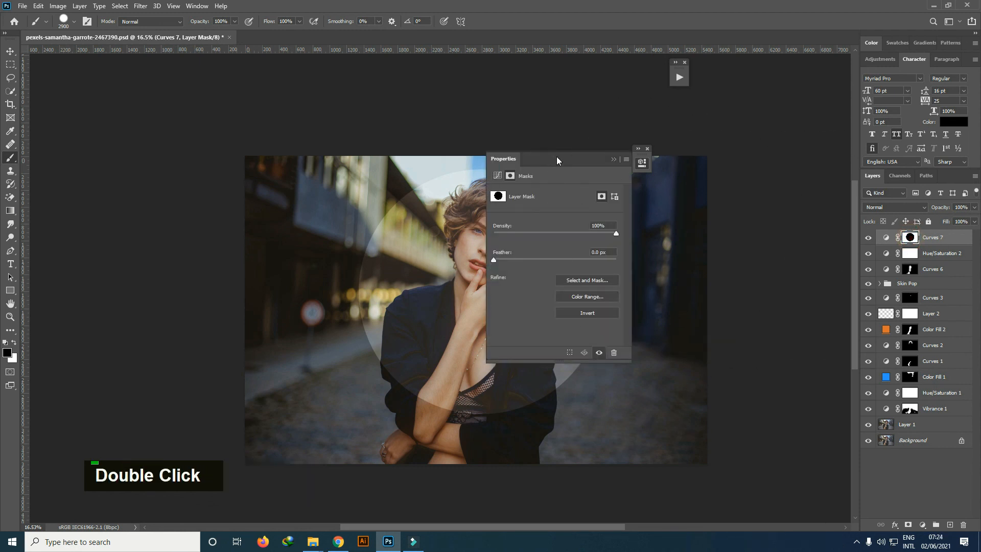
left_click_drag(557, 156, 727, 168)
left_click_drag(666, 272, 749, 271)
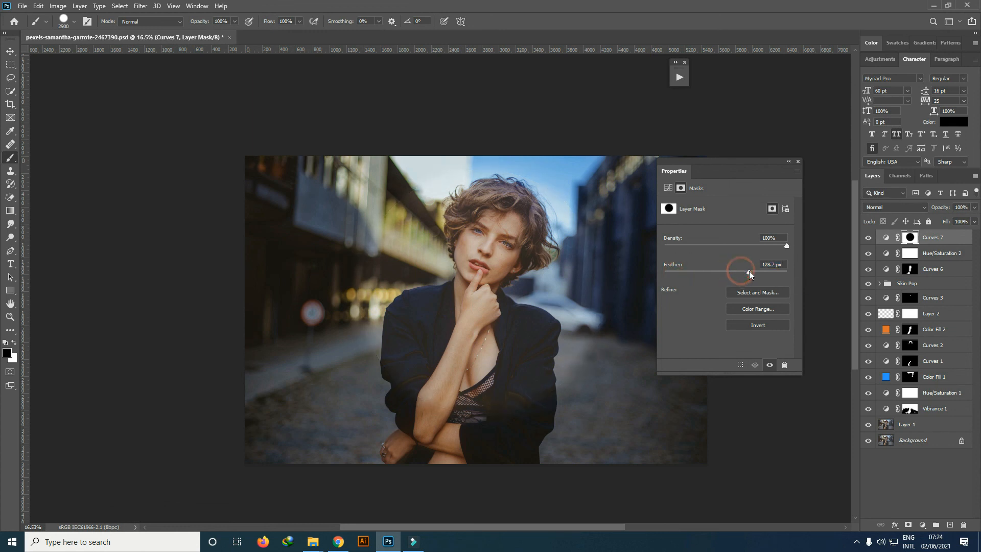
left_click(788, 161)
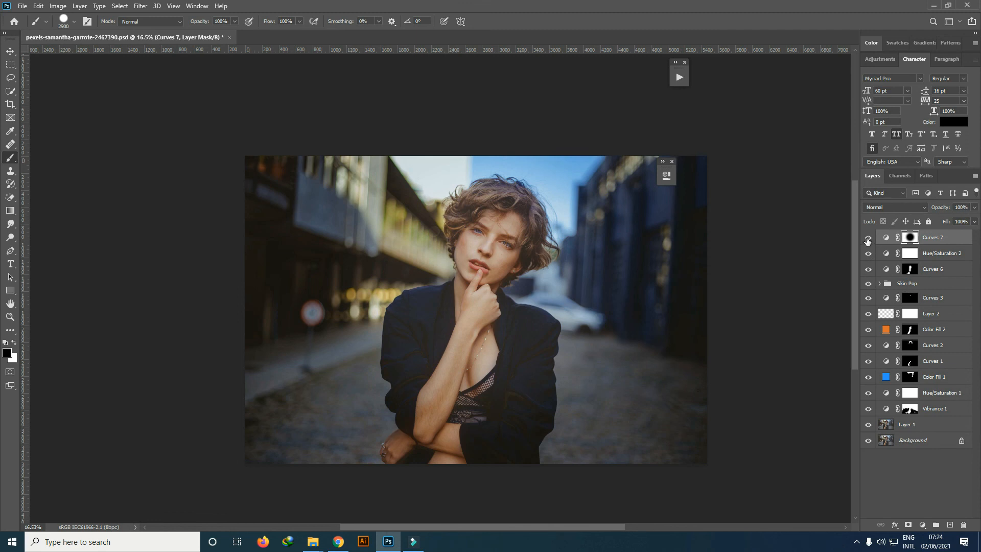
double_click(867, 237)
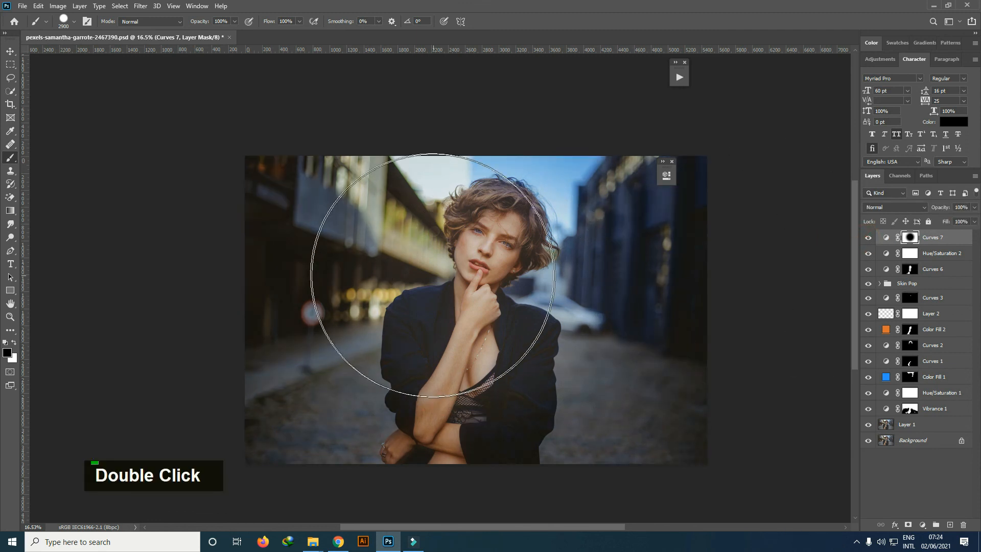
Switch to the Move tool and set the Curves 7 layer's opacity to 75%.
left_click(10, 51)
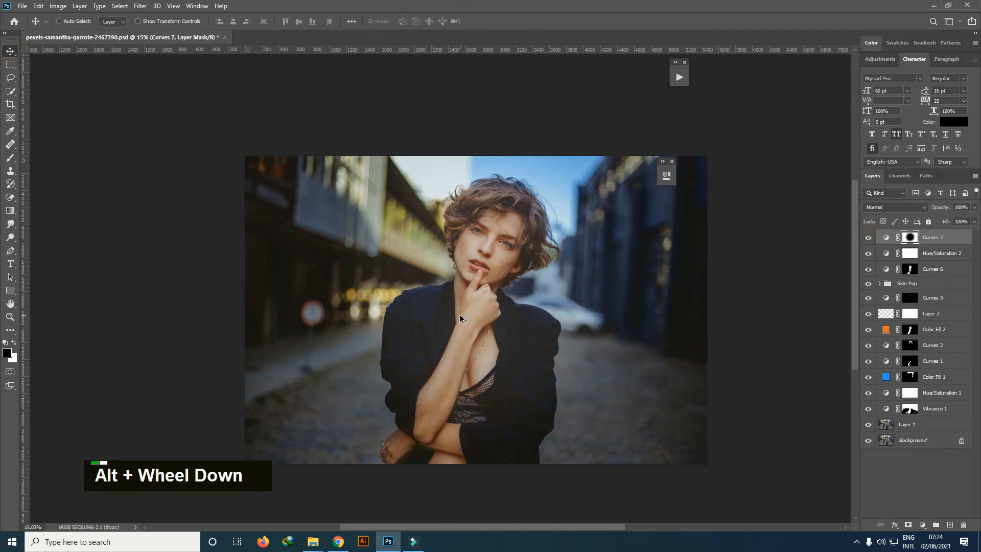
scroll(505, 297, "down", 2)
key("7")
key("5")
Hide every layer except Background to compare the finished grade with the original photo.
scroll(506, 299, "up", 1)
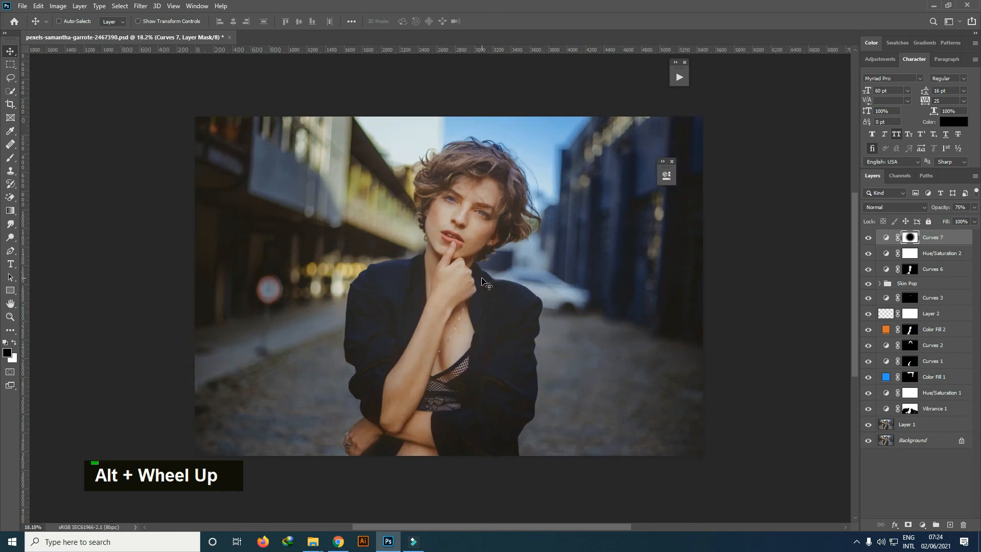
scroll(490, 286, "up", 1)
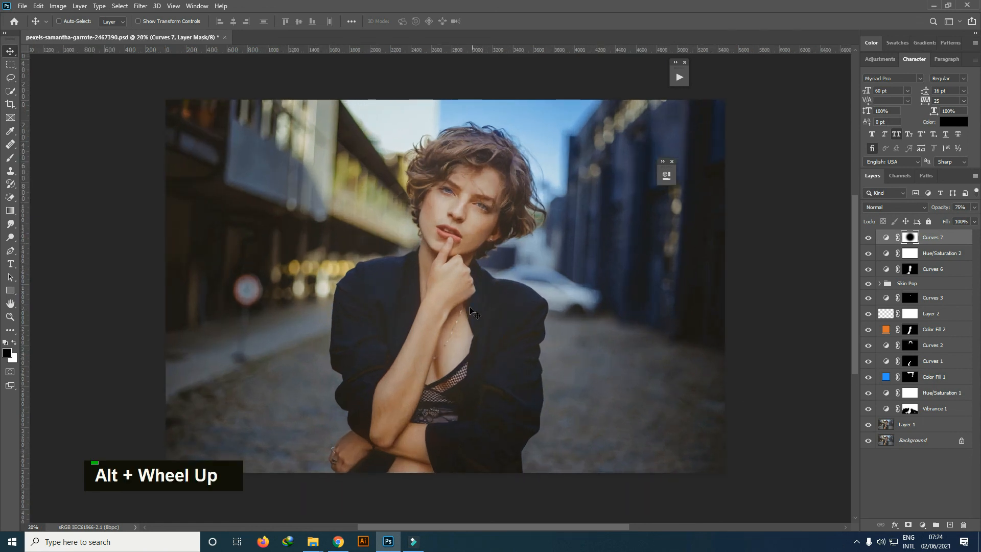
scroll(469, 284, "up", 1)
scroll(729, 438, "down", 1)
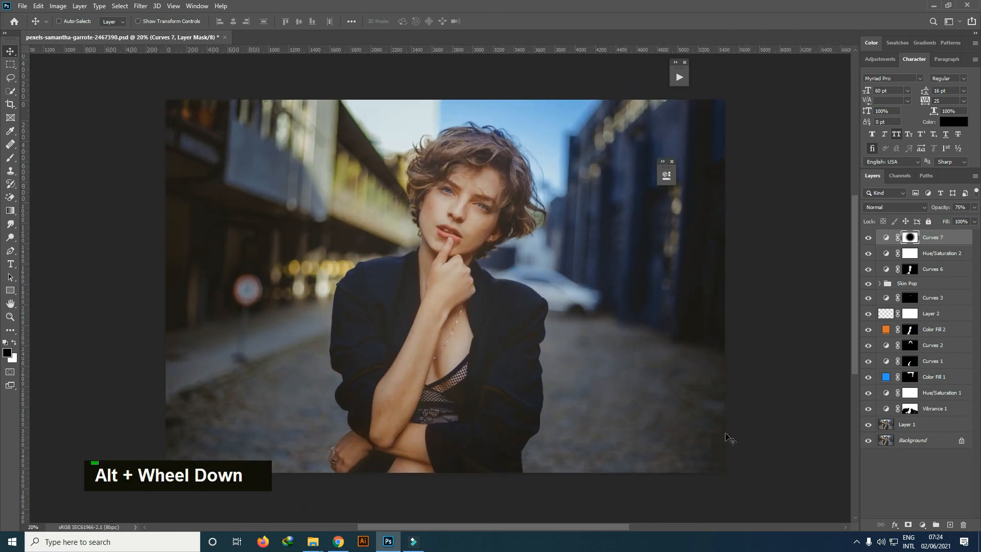
left_click(868, 442, "alt+shift")
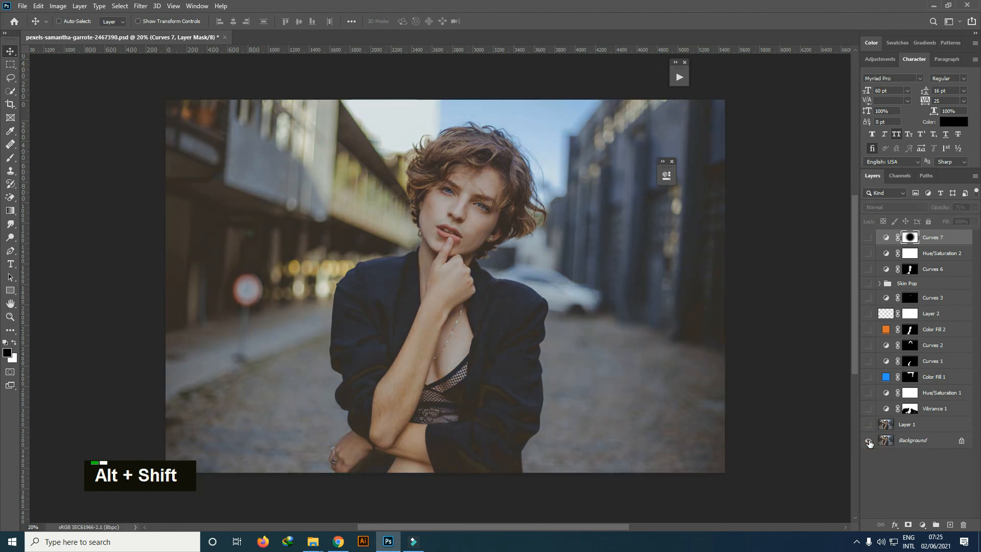